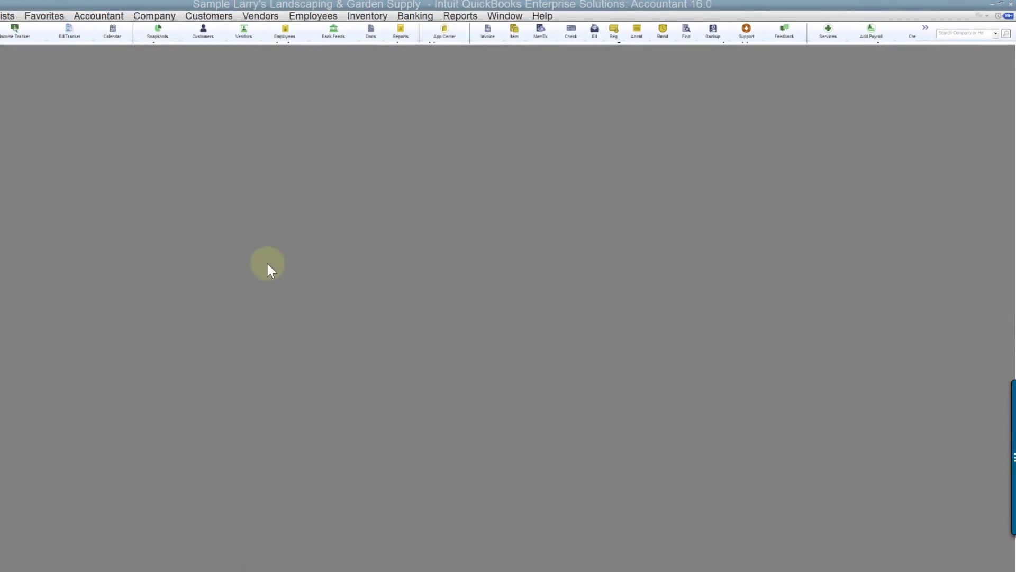
Open the Sales by Customer Summary report from the Reports menu.
{"action": "left_click", "coordinate": [273, 23]}
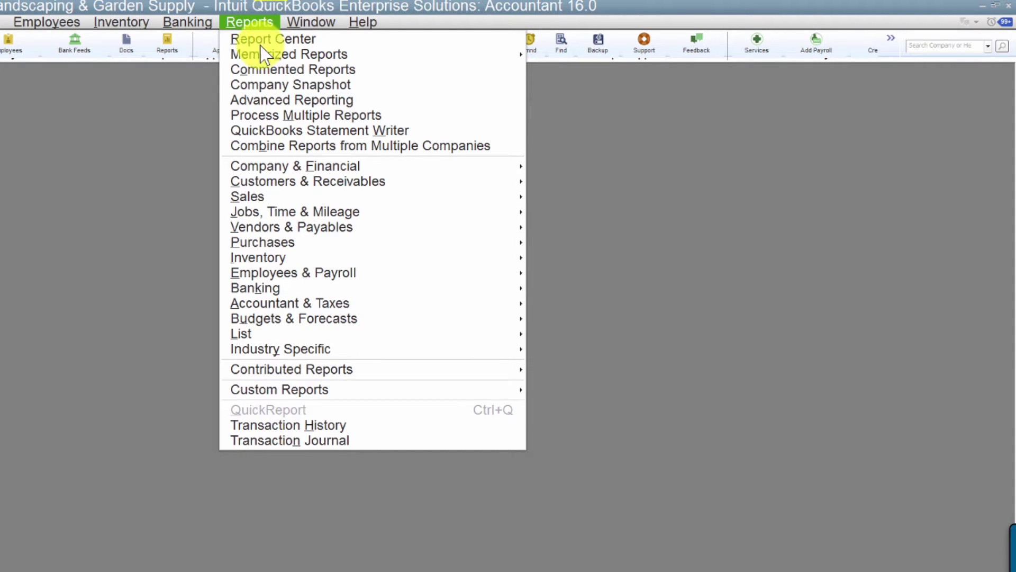
{"action": "mouse_move", "coordinate": [261, 196]}
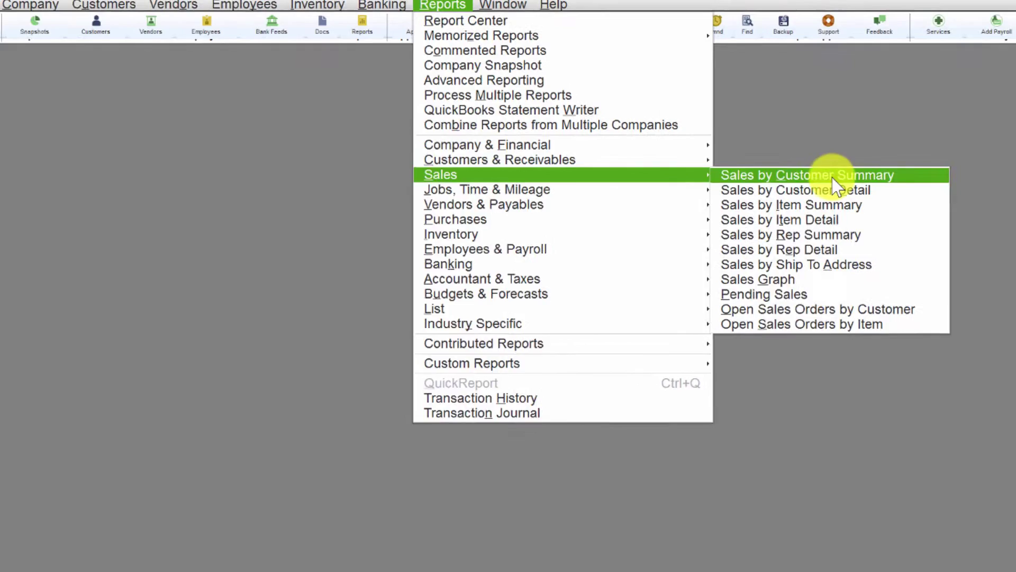
{"action": "left_click", "coordinate": [640, 197]}
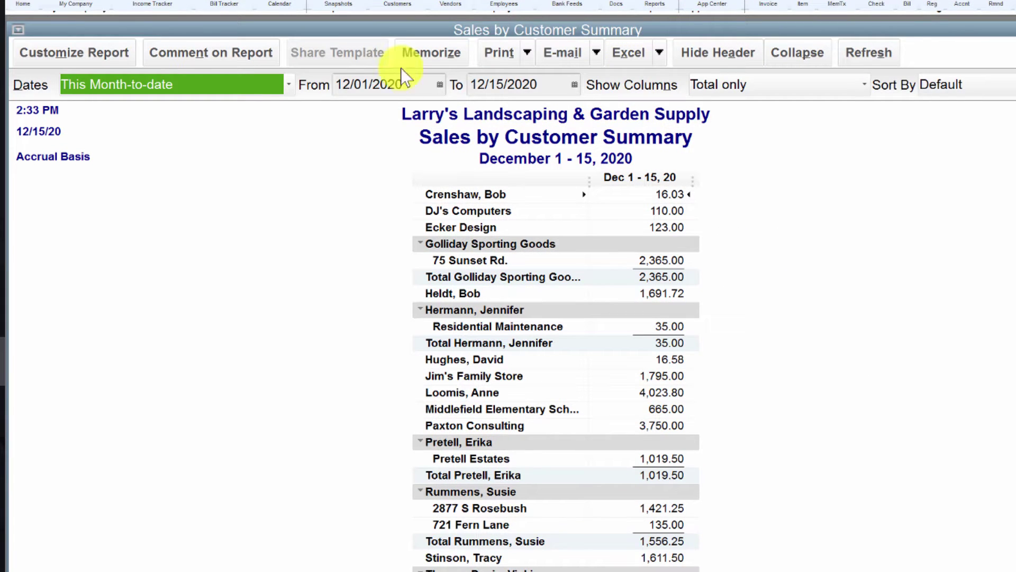
Set the report dates to Last Fiscal Year and show columns by Month.
{"action": "left_click", "coordinate": [288, 84]}
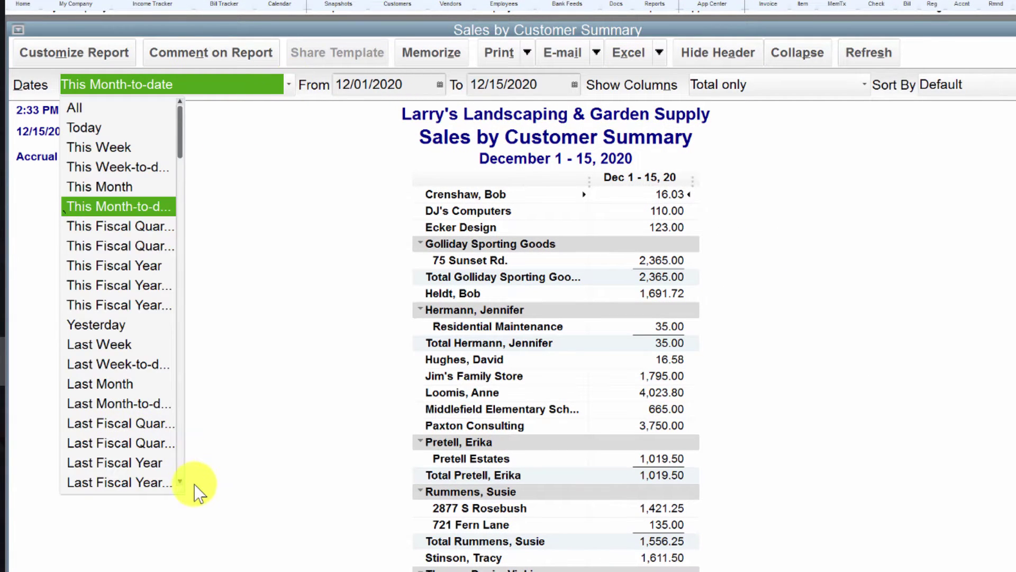
{"action": "left_click", "coordinate": [181, 500]}
{"action": "left_click", "coordinate": [277, 84]}
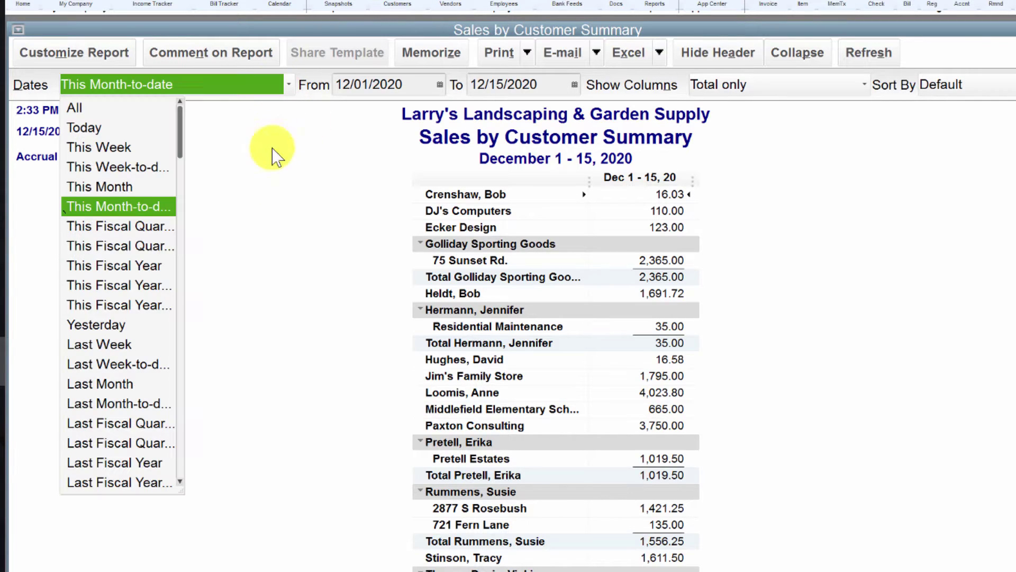
{"action": "left_click", "coordinate": [182, 487]}
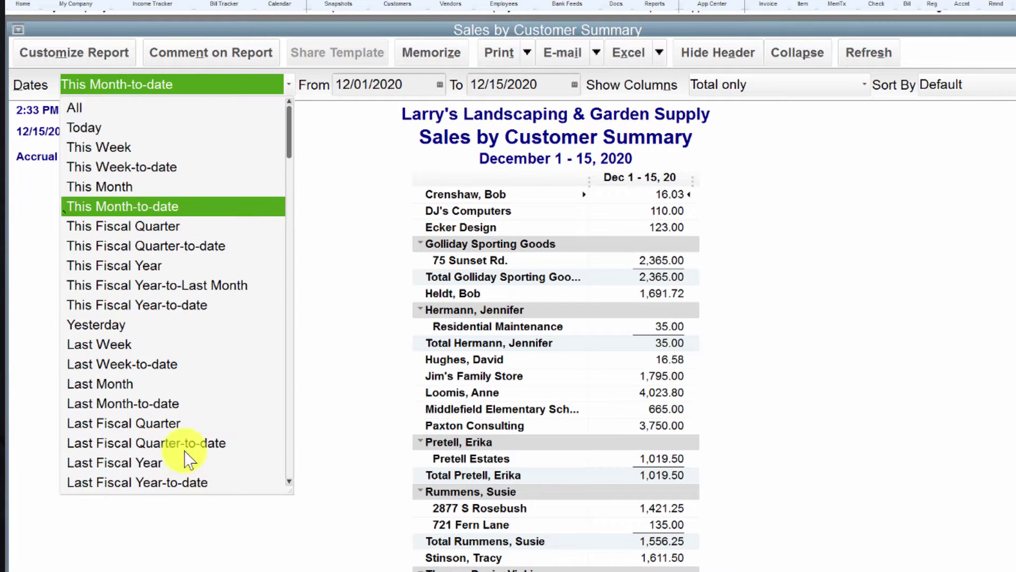
{"action": "left_click", "coordinate": [106, 463]}
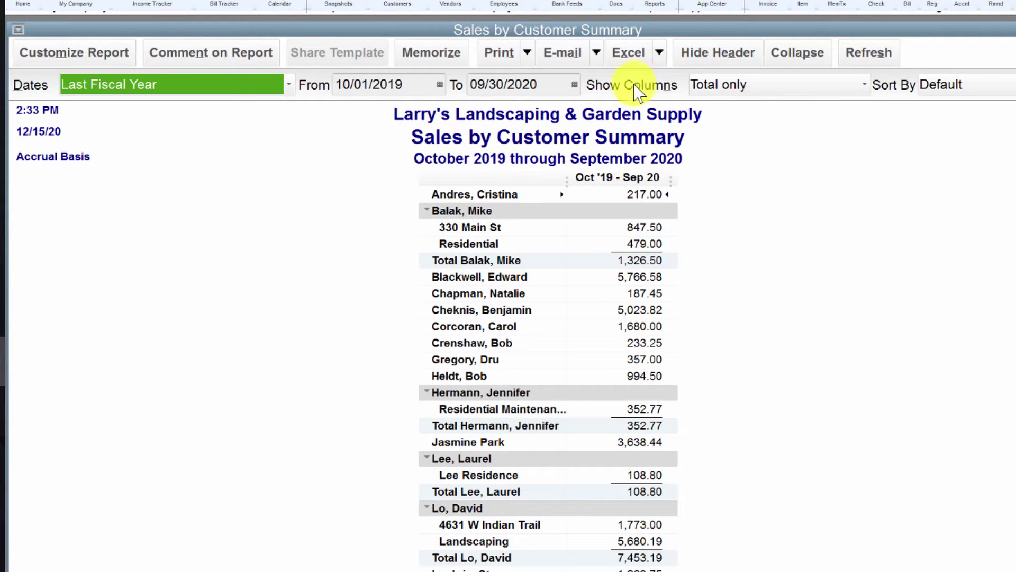
{"action": "left_click", "coordinate": [792, 86]}
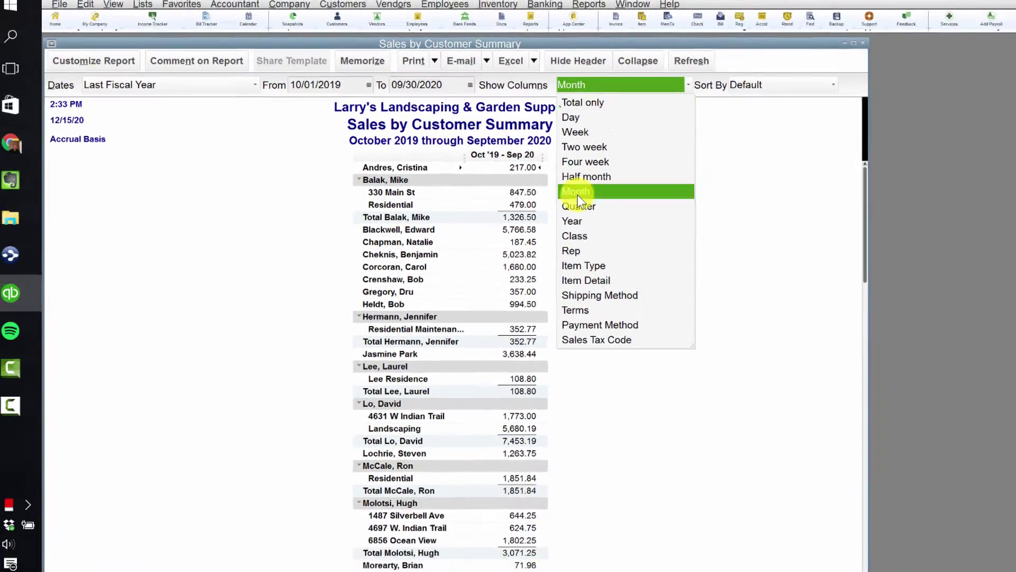
{"action": "left_click", "coordinate": [577, 192]}
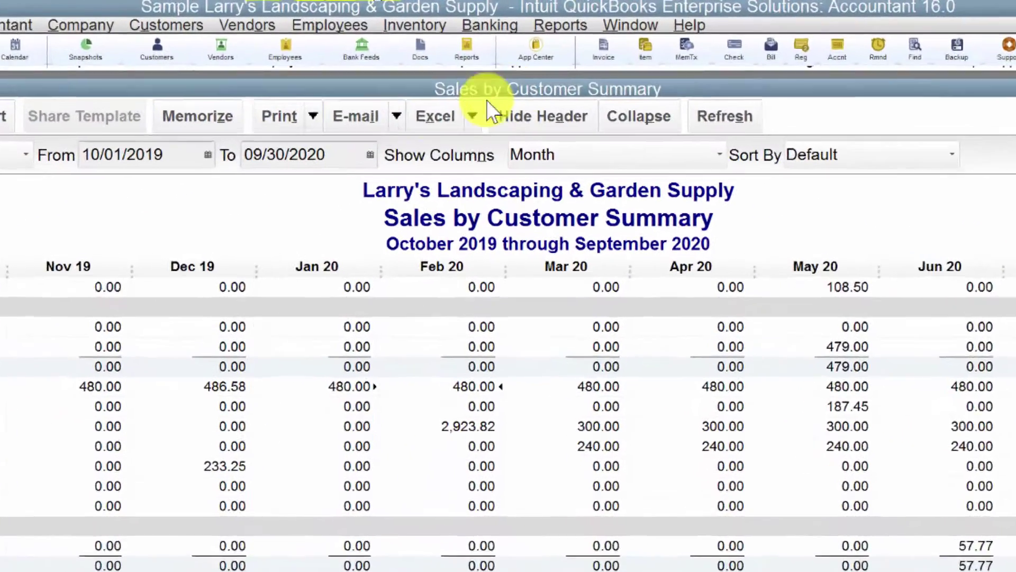
{"action": "left_click", "coordinate": [470, 62]}
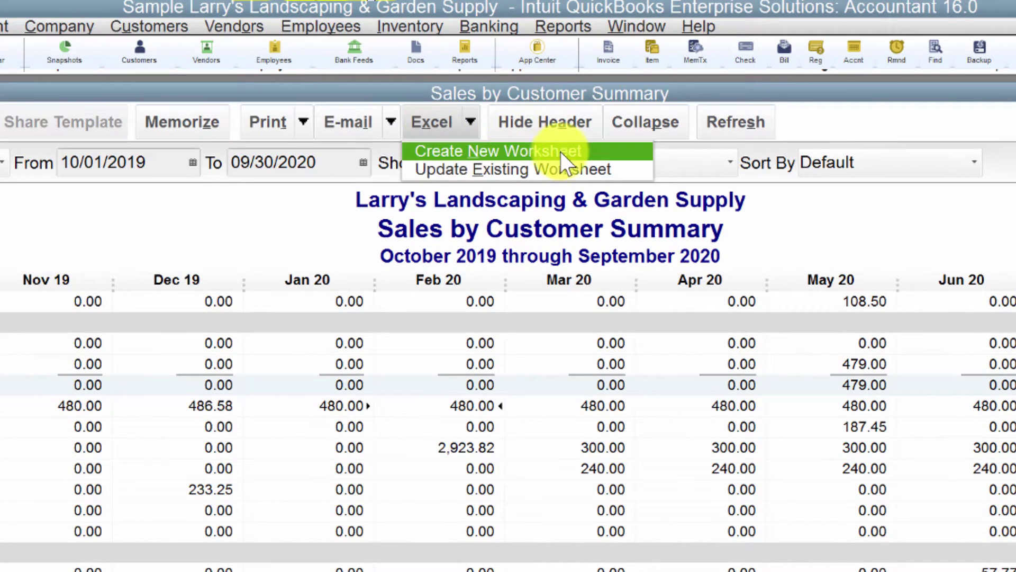
Export the report to a new Excel worksheet with the header on printed report and screen.
{"action": "left_click", "coordinate": [575, 151]}
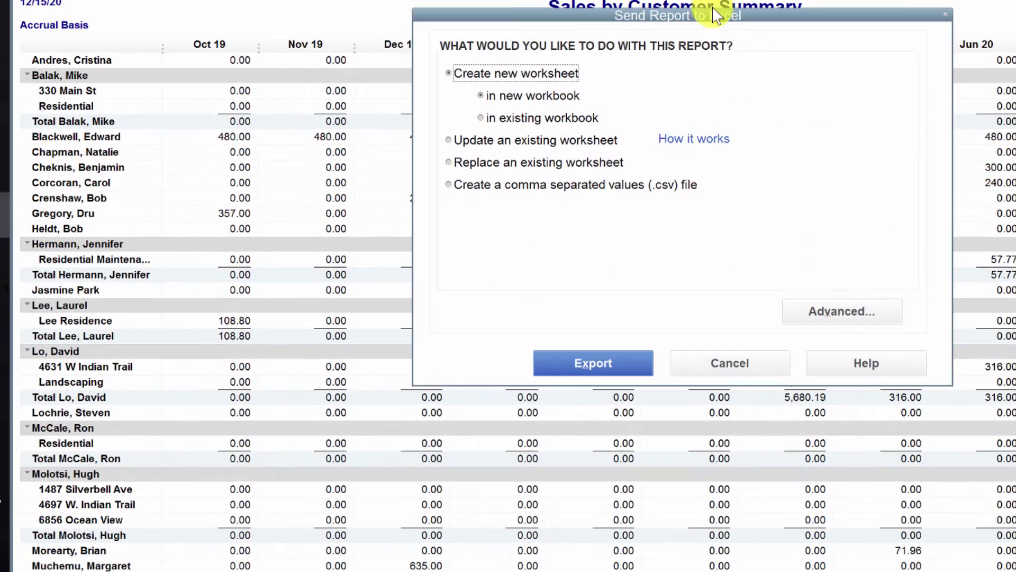
{"action": "left_click", "coordinate": [866, 310]}
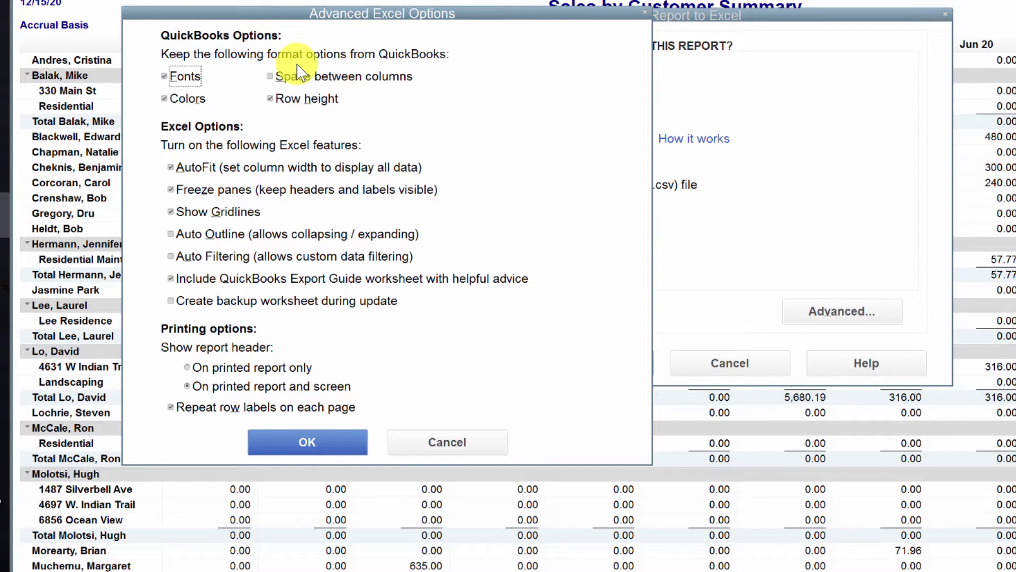
{"action": "left_click", "coordinate": [208, 388]}
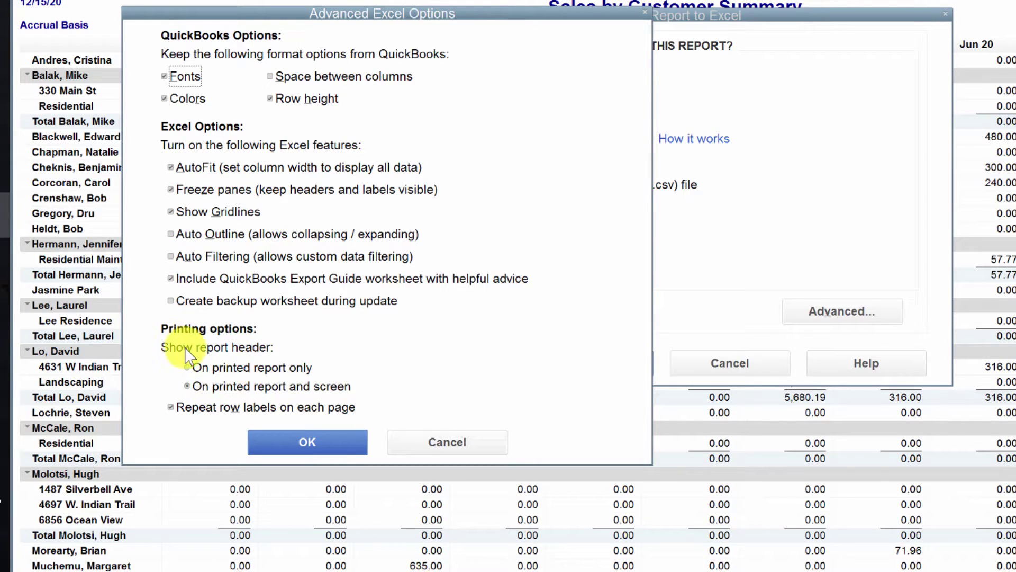
{"action": "left_click", "coordinate": [283, 440]}
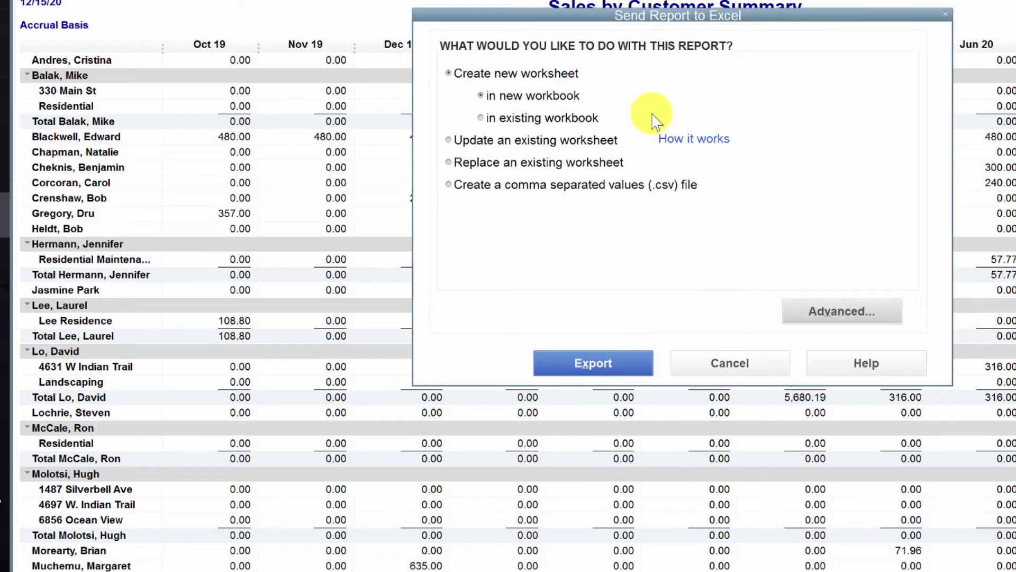
{"action": "left_click", "coordinate": [593, 365]}
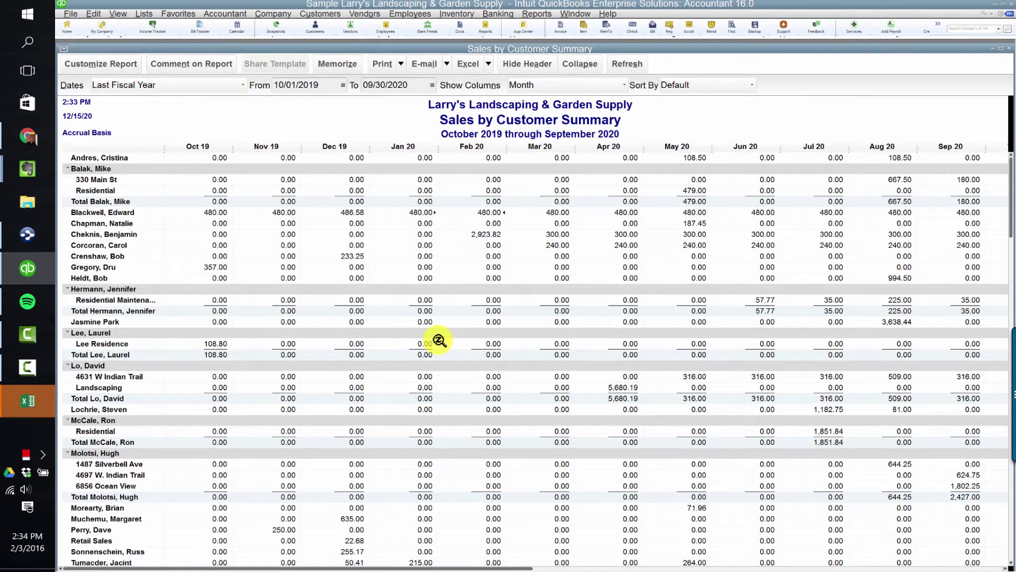
Maximize the exported Book2 workbook and insert a blank row above the row 4 month headings.
{"action": "left_click", "coordinate": [28, 401]}
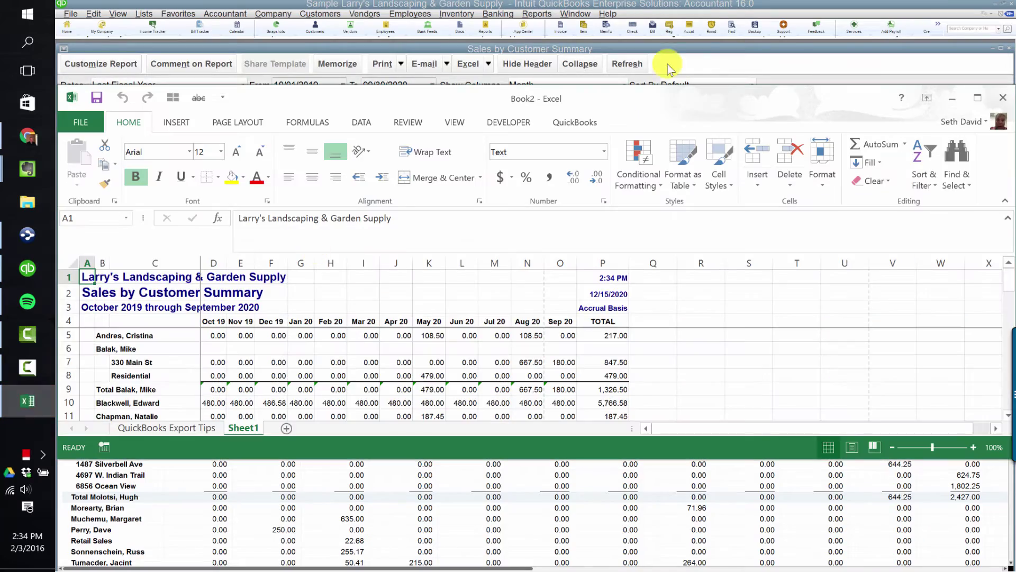
{"action": "left_click", "coordinate": [980, 102]}
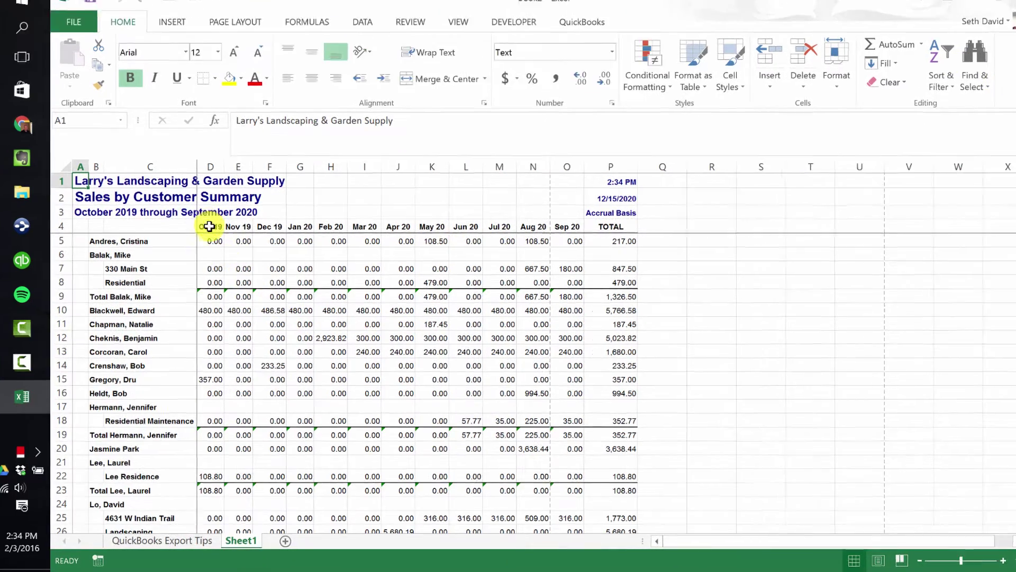
{"action": "left_click", "coordinate": [209, 226]}
{"action": "left_click", "coordinate": [61, 226]}
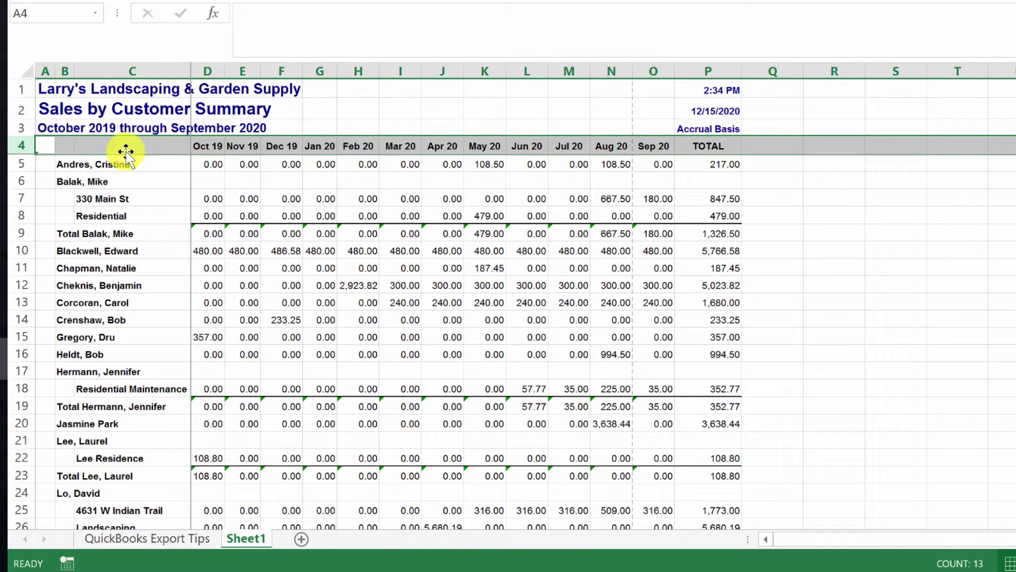
{"action": "key", "text": "ctrl+shift+plus"}
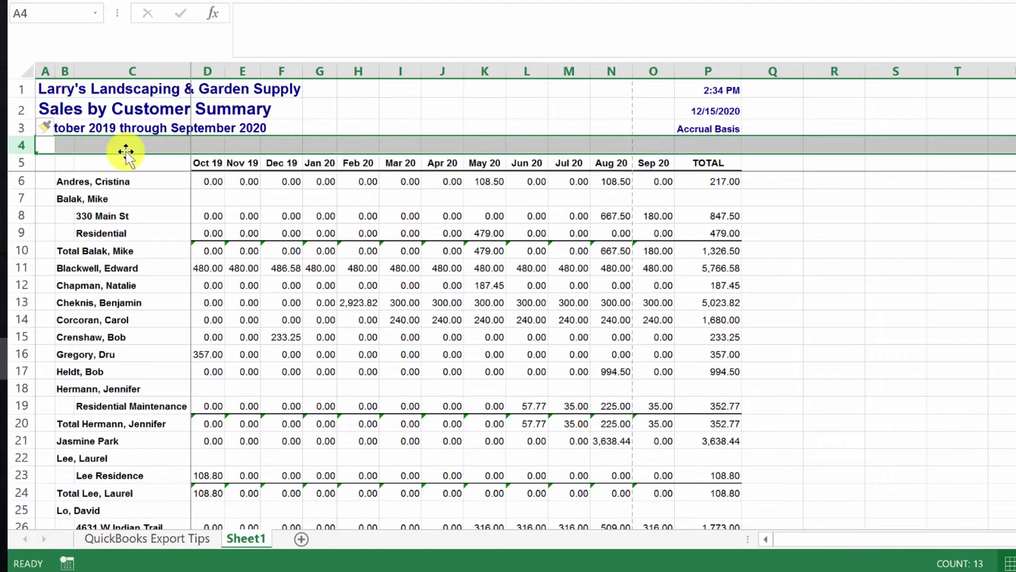
{"action": "key", "text": "Down"}
{"action": "left_click", "coordinate": [126, 154]}
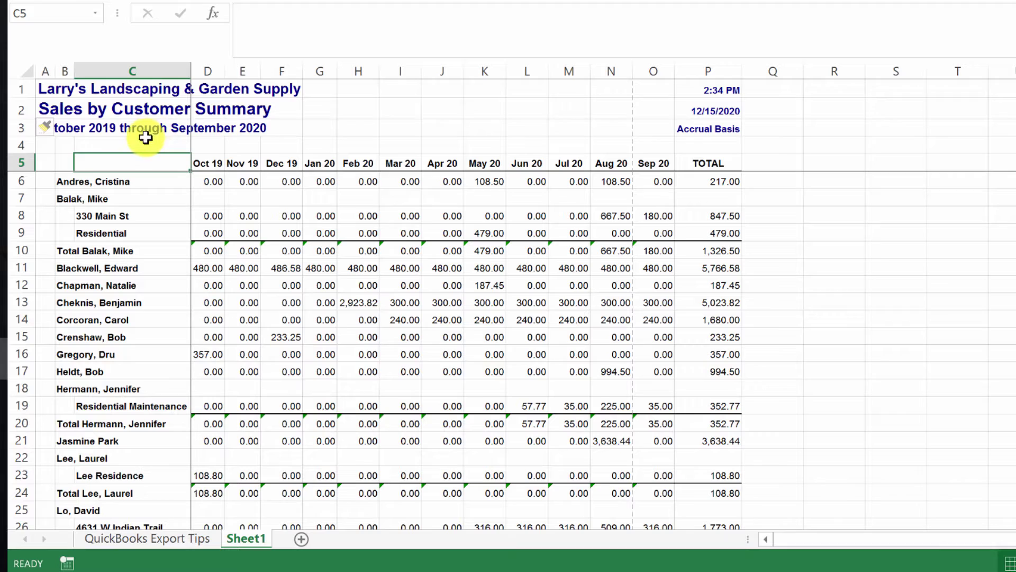
Select and review the month header cells Oct 19 through Mar 20.
{"action": "left_click_drag", "start_coordinate": [64, 71], "coordinate": [100, 69]}
{"action": "left_click", "coordinate": [117, 163]}
{"action": "left_click", "coordinate": [211, 163]}
{"action": "key", "text": "shift+space"}
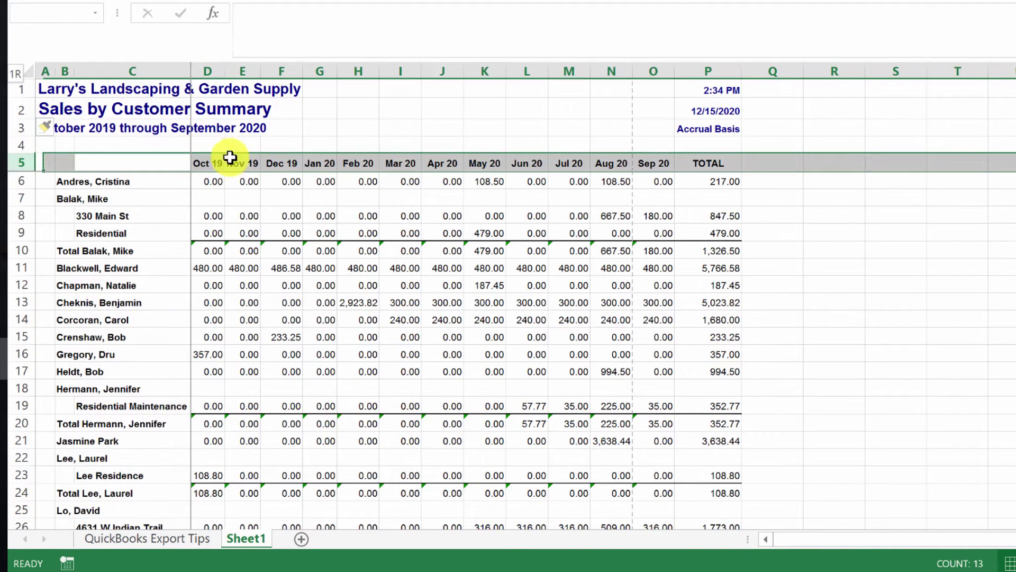
{"action": "key", "text": "shift+Up"}
{"action": "left_click", "coordinate": [241, 146]}
{"action": "left_click", "coordinate": [201, 163]}
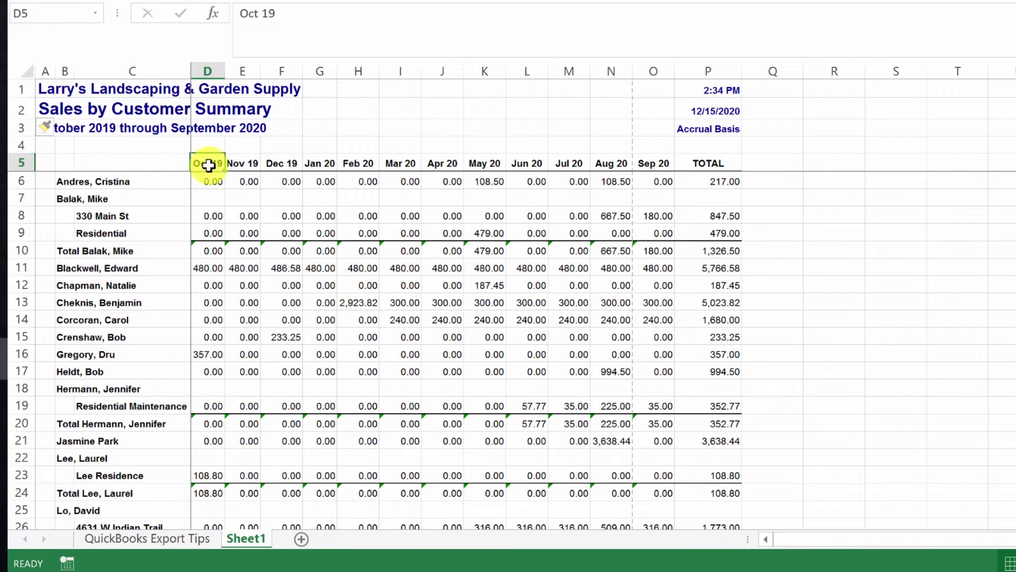
{"action": "left_click_drag", "start_coordinate": [208, 165], "coordinate": [401, 165]}
{"action": "left_click", "coordinate": [52, 125]}
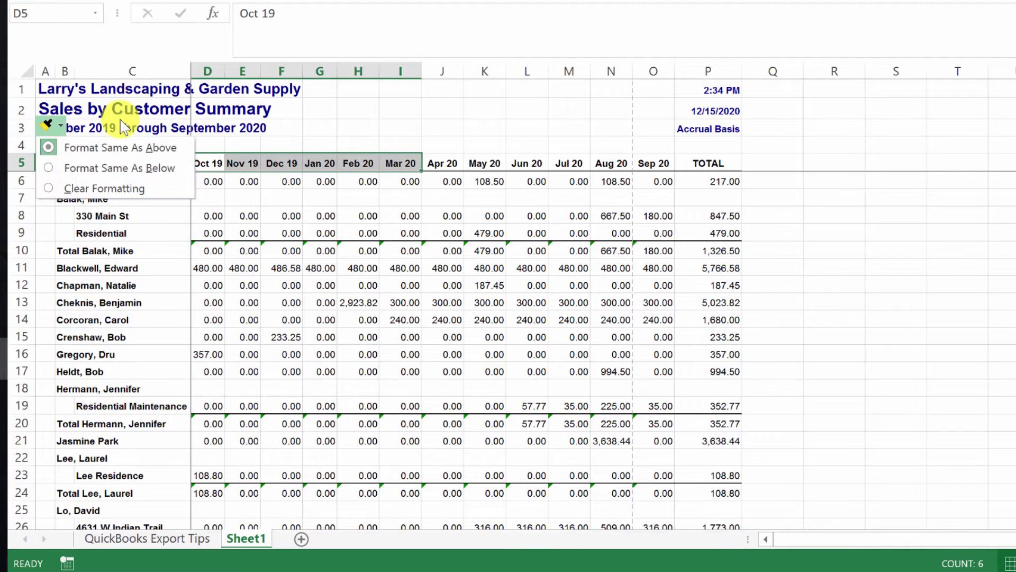
{"action": "left_click", "coordinate": [121, 127]}
{"action": "left_click", "coordinate": [132, 156]}
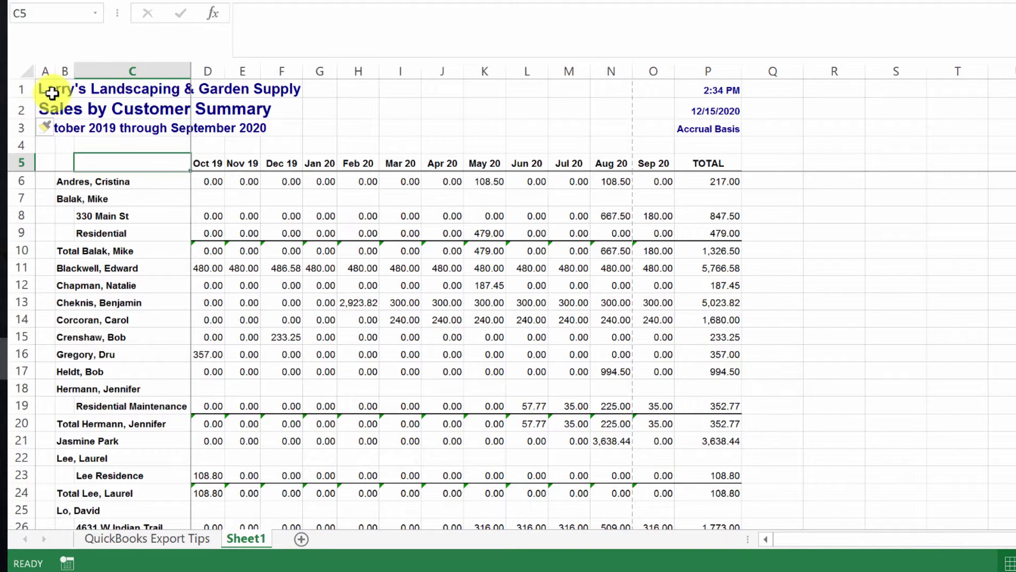
Freeze panes at A6 so the title and header rows stay visible.
{"action": "left_click_drag", "start_coordinate": [52, 94], "coordinate": [68, 163]}
{"action": "left_click", "coordinate": [40, 159]}
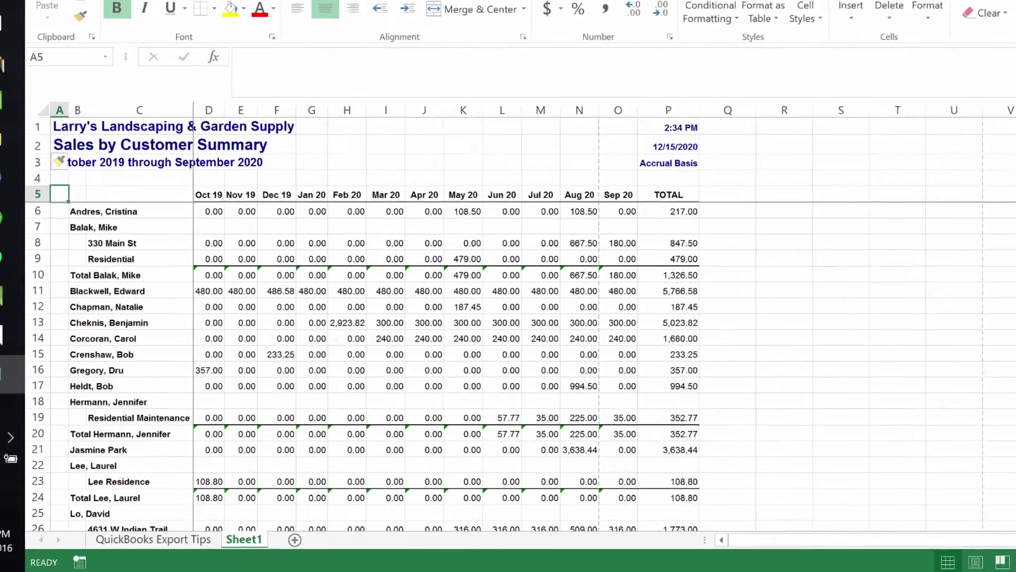
{"action": "left_click", "coordinate": [452, 36]}
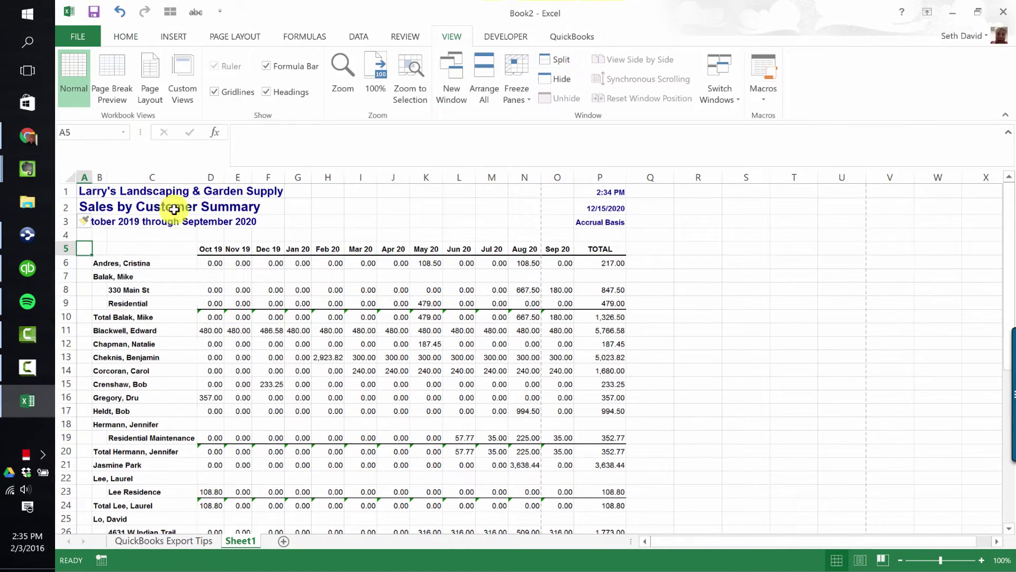
{"action": "left_click", "coordinate": [84, 264]}
{"action": "left_click", "coordinate": [517, 95]}
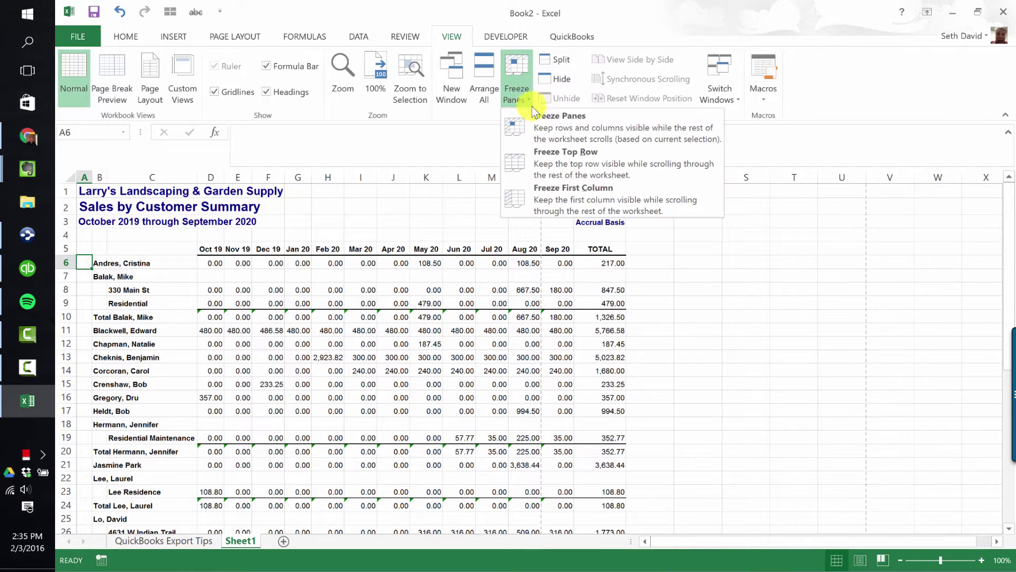
{"action": "left_click", "coordinate": [535, 116]}
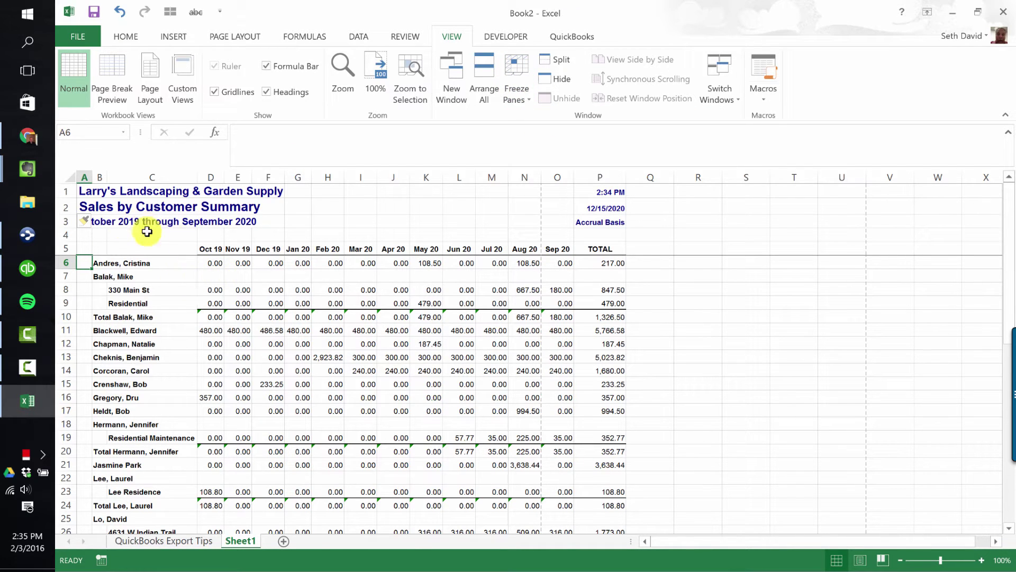
Move the report titles into D1:D3, autofit columns B and C, and select the first customer's two job names.
{"action": "left_click_drag", "start_coordinate": [81, 191], "coordinate": [212, 193]}
{"action": "left_click_drag", "start_coordinate": [100, 176], "coordinate": [123, 175]}
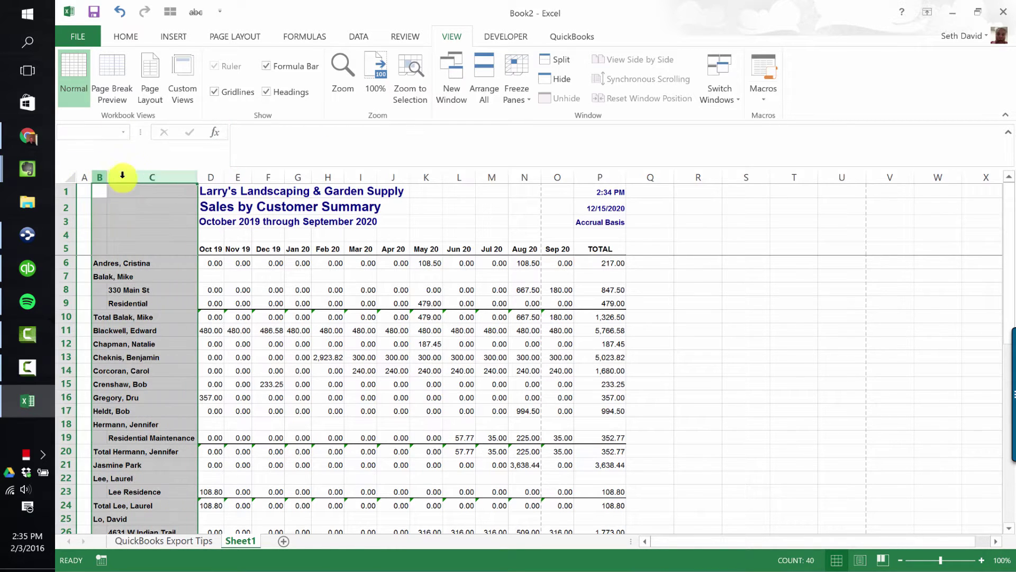
{"action": "double_click", "coordinate": [108, 178]}
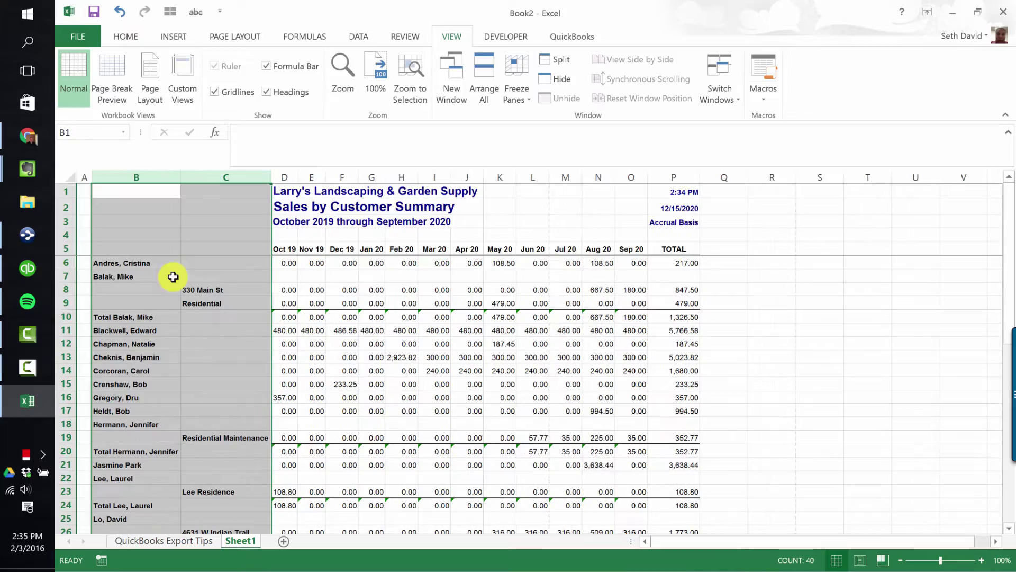
{"action": "left_click", "coordinate": [129, 275]}
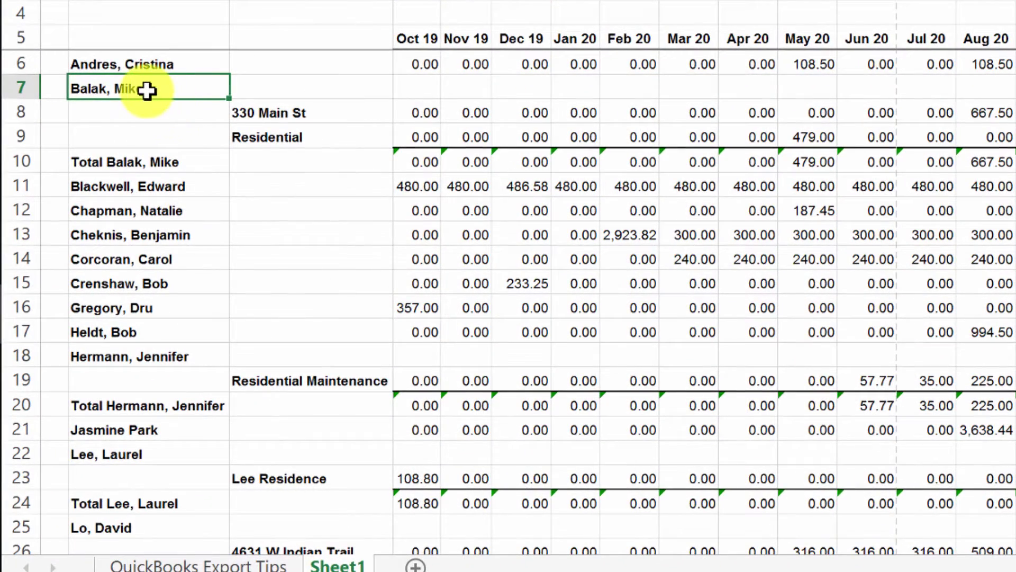
{"action": "left_click_drag", "start_coordinate": [241, 118], "coordinate": [249, 138]}
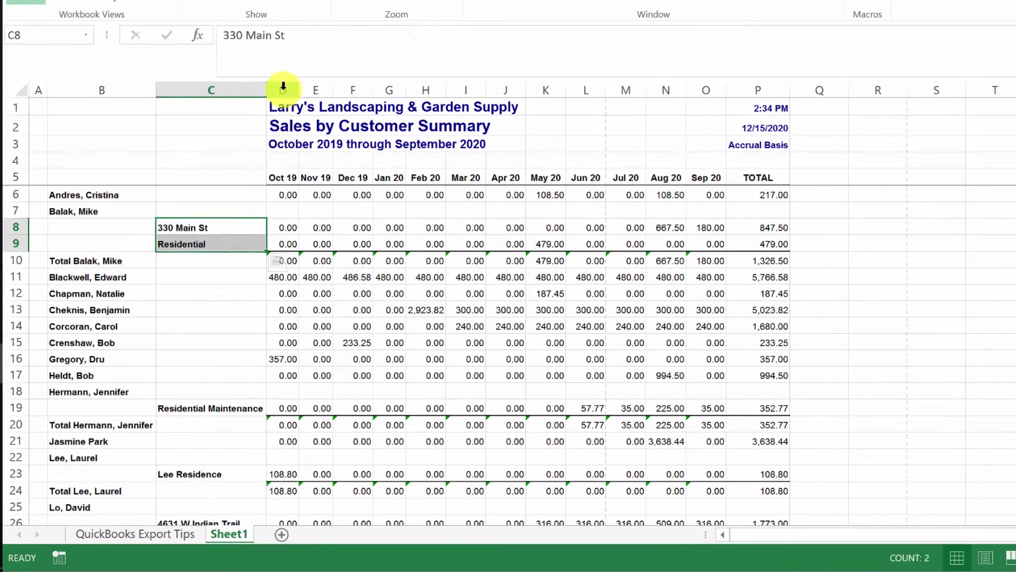
Insert a blank column D before the month data.
{"action": "right_click", "coordinate": [283, 86]}
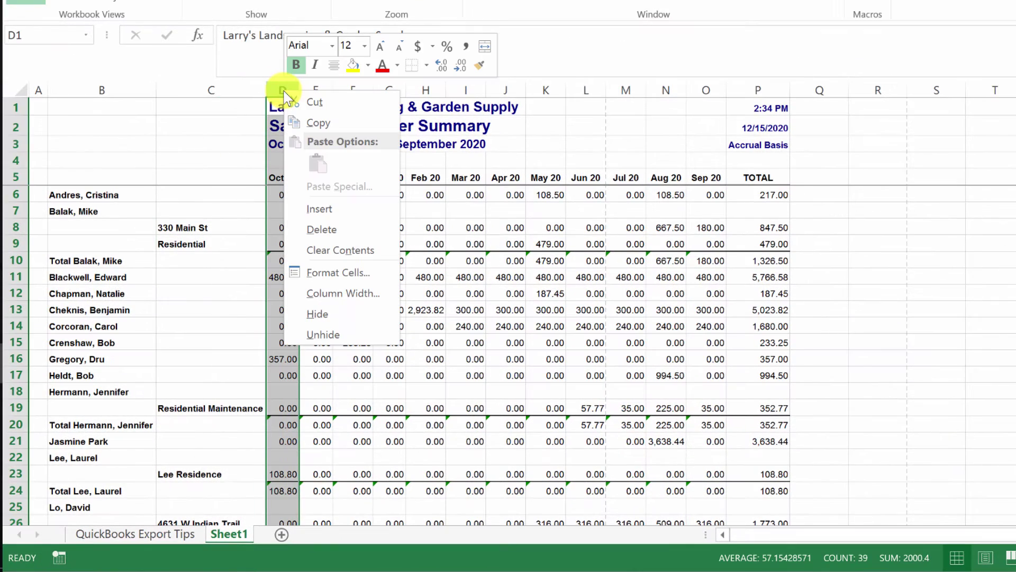
{"action": "left_click", "coordinate": [324, 210]}
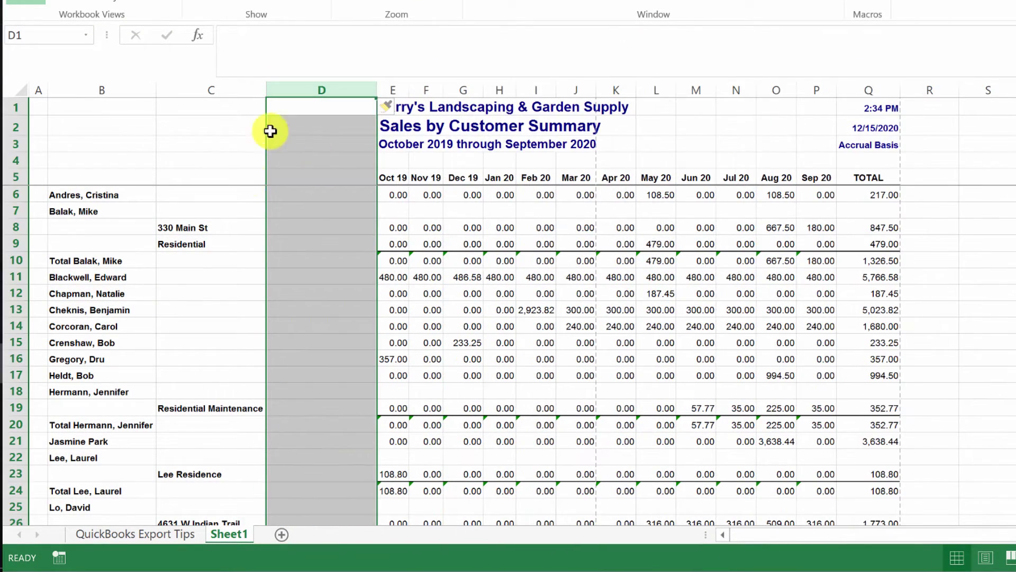
{"action": "left_click", "coordinate": [284, 229]}
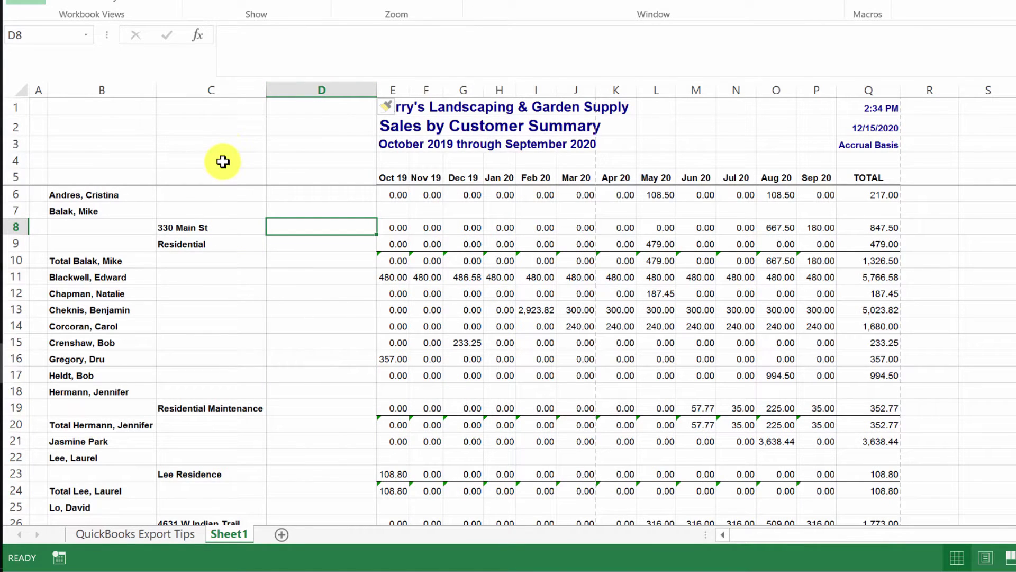
Copy the first customer's name beside both his jobs, then delete his heading and Total rows.
{"action": "key", "text": "Left"}
{"action": "key", "text": "Up"}
{"action": "key", "text": "Left"}
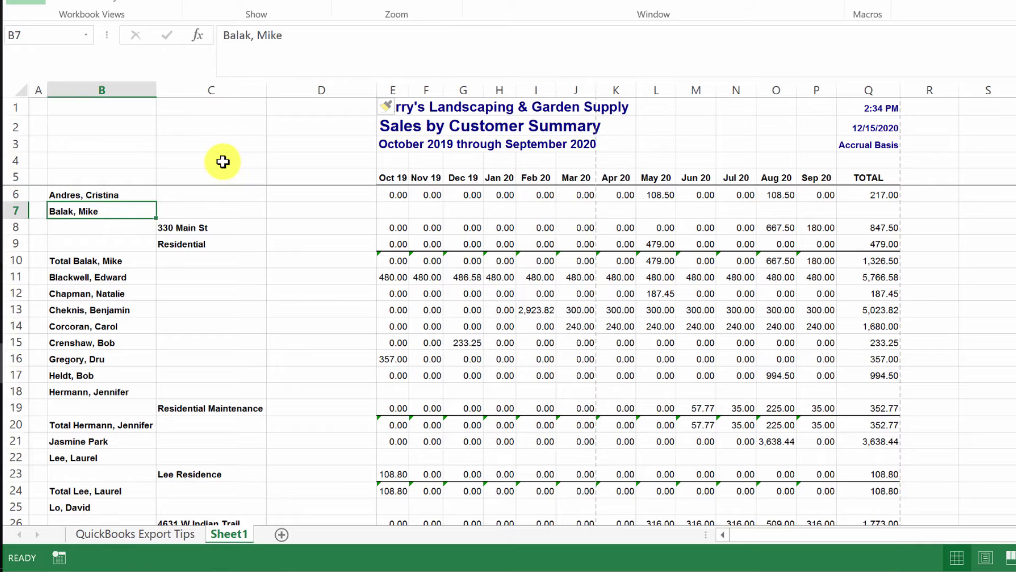
{"action": "key", "text": "ctrl+c"}
{"action": "key", "text": "Down"}
{"action": "key", "text": "shift+Down"}
{"action": "key", "text": "ctrl+v"}
{"action": "key", "text": "Up"}
{"action": "key", "text": "shift+space"}
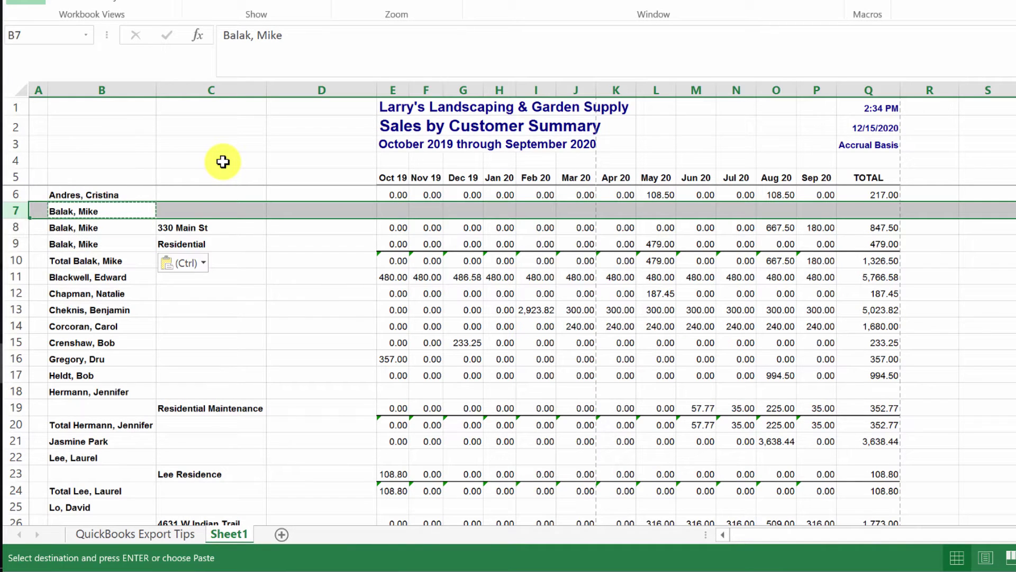
{"action": "key", "text": "ctrl+minus"}
{"action": "key", "text": "Down"}
{"action": "key", "text": "Down"}
{"action": "key", "text": "shift+space"}
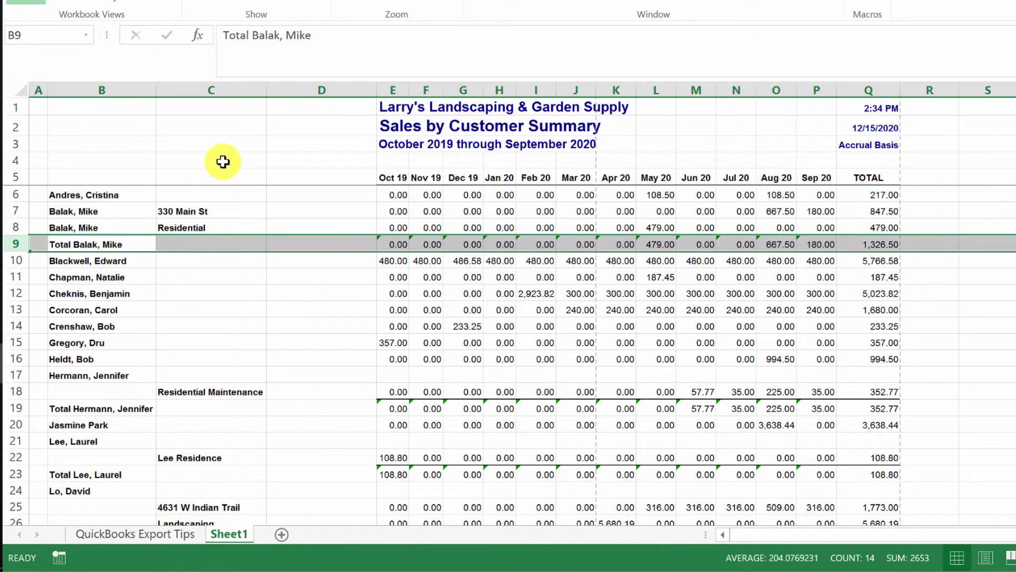
{"action": "key", "text": "ctrl+minus"}
Fill the second customer's name beside Residential Maintenance and delete her heading and Total rows.
{"action": "key", "text": "Right"}
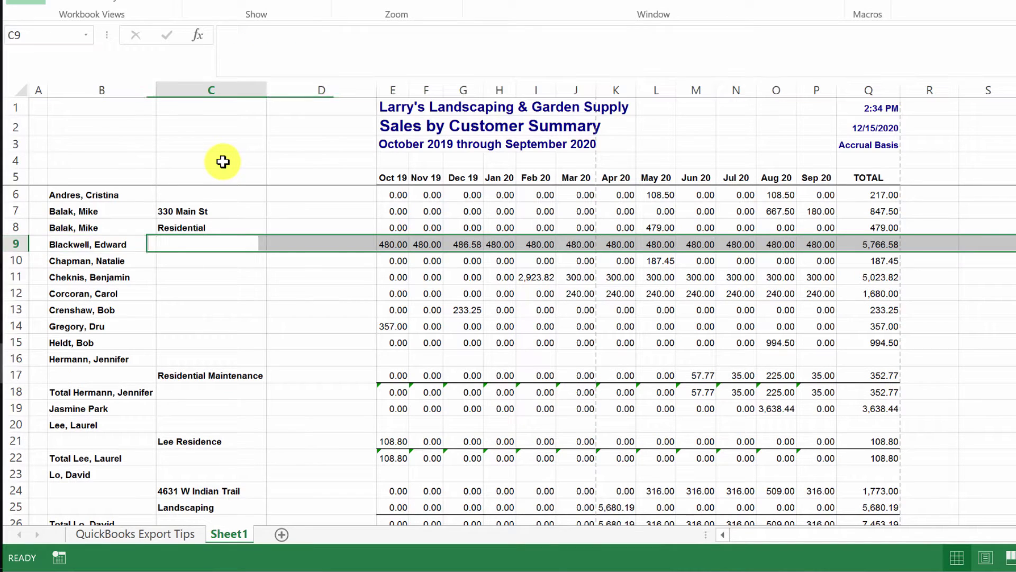
{"action": "key", "text": "ctrl+Down"}
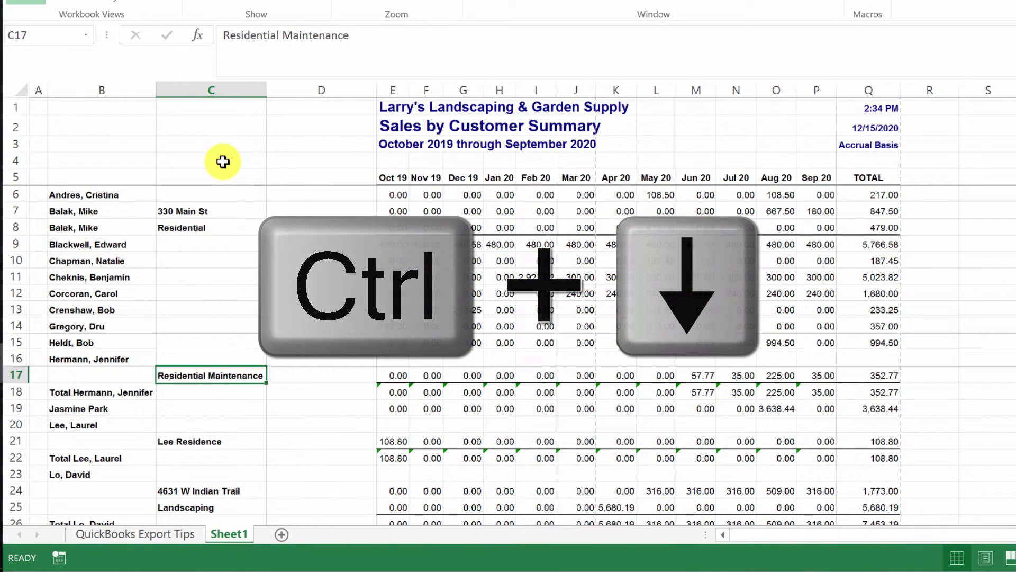
{"action": "key", "text": "Left"}
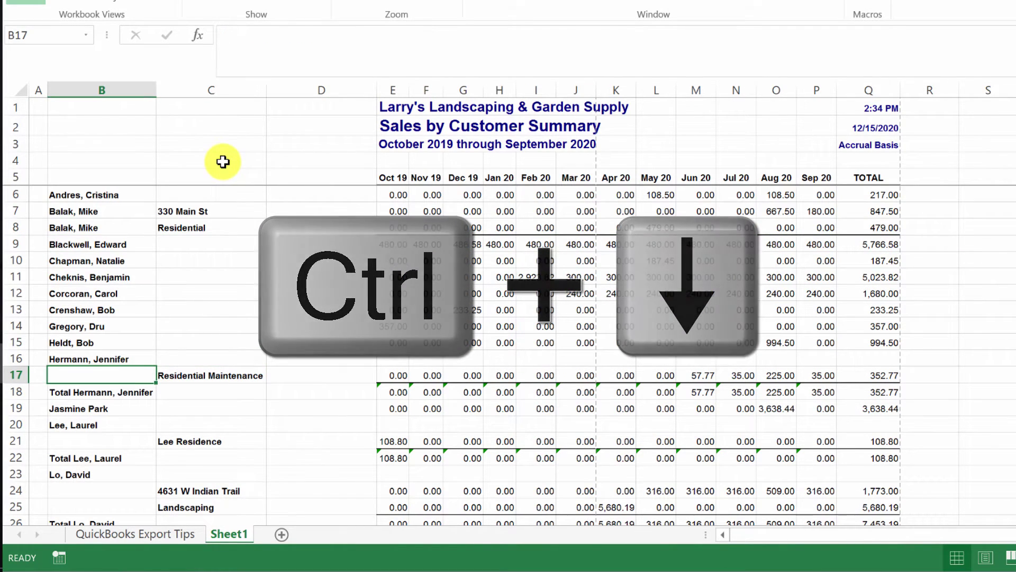
{"action": "key", "text": "Up"}
{"action": "key", "text": "shift+space"}
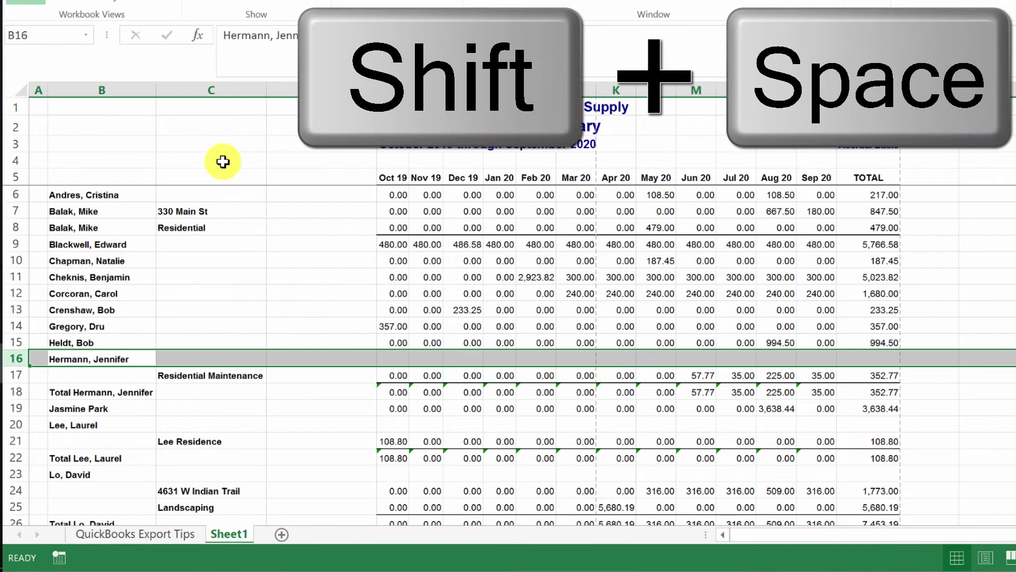
{"action": "key", "text": "ctrl+minus"}
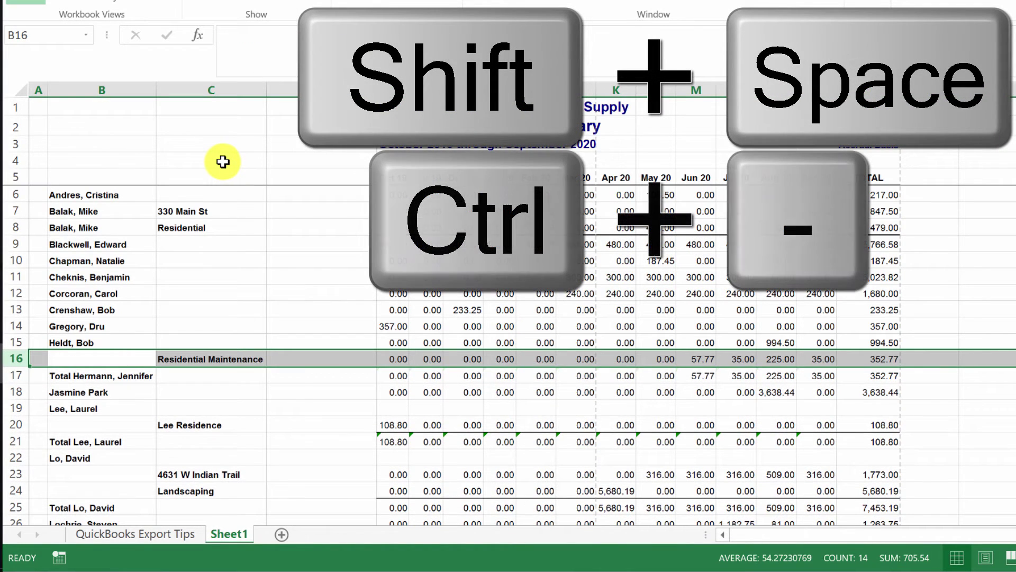
{"action": "key", "text": "ctrl+z"}
{"action": "key", "text": "ctrl+c"}
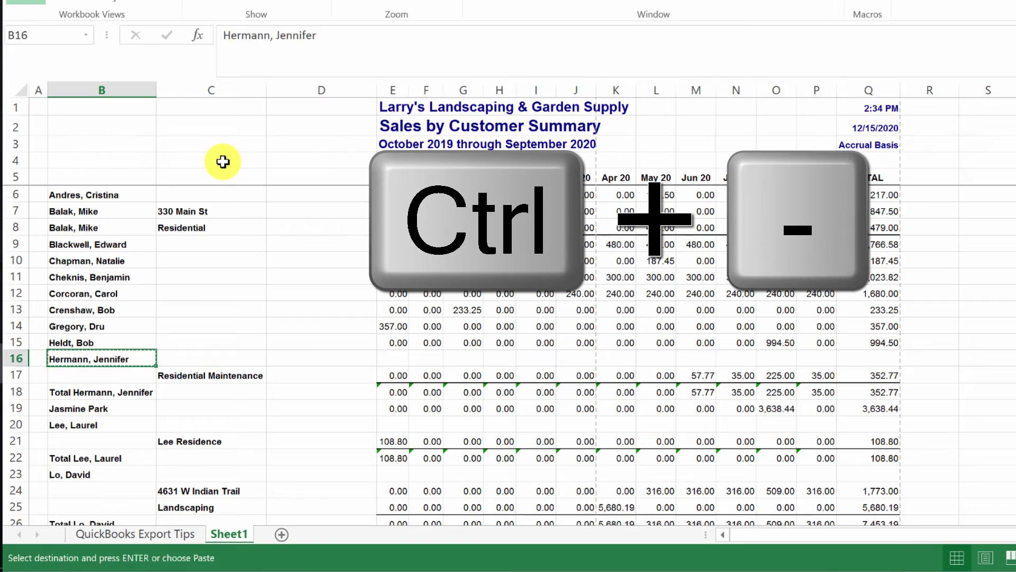
{"action": "key", "text": "Down"}
{"action": "type", "text": "v"}
{"action": "key", "text": "Up"}
{"action": "key", "text": "ctrl+c"}
{"action": "key", "text": "Down"}
{"action": "key", "text": "ctrl+v"}
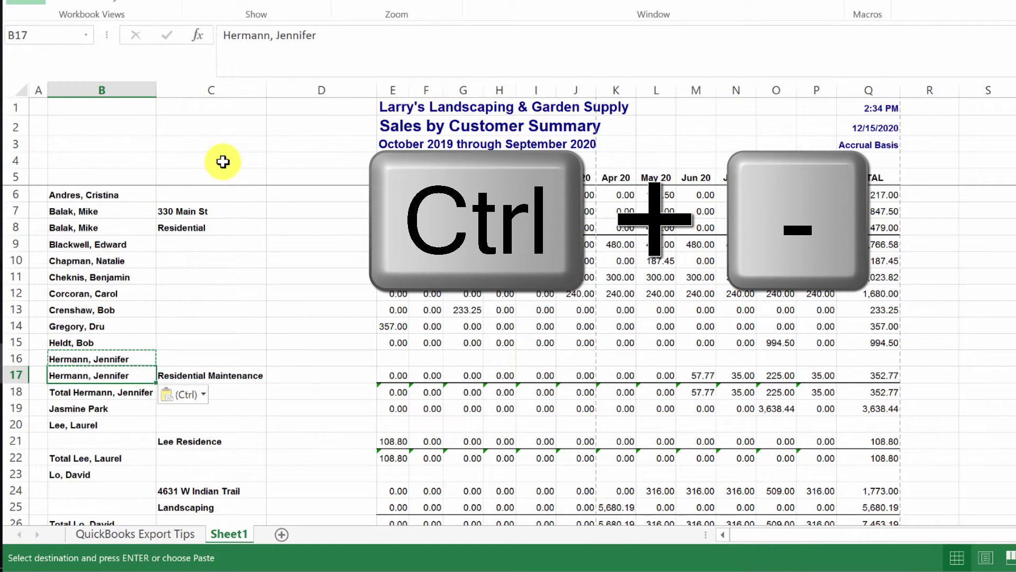
{"action": "key", "text": "Up"}
{"action": "key", "text": "shift+space"}
{"action": "key", "text": "ctrl+minus"}
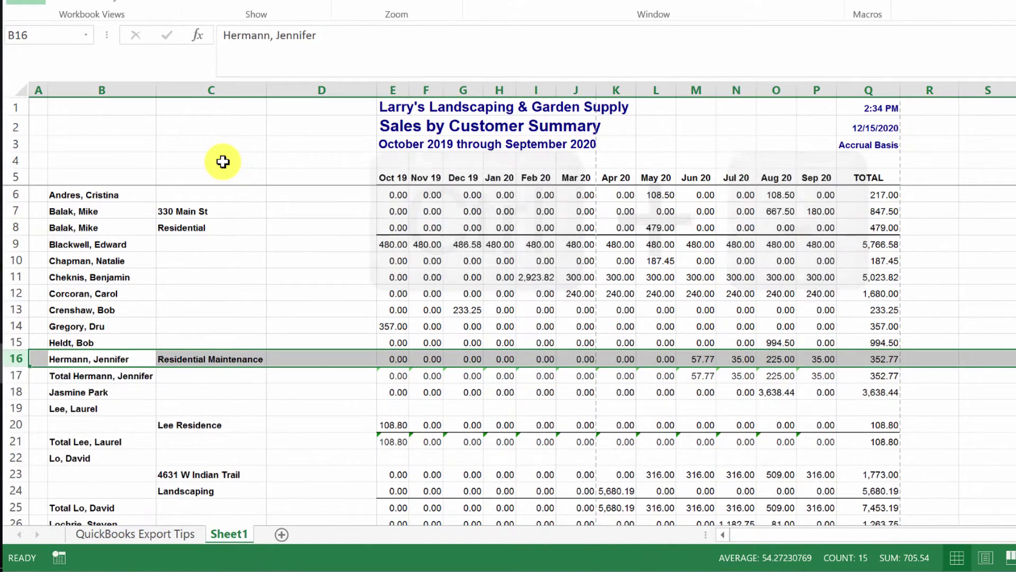
{"action": "key", "text": "Down"}
{"action": "key", "text": "shift+space"}
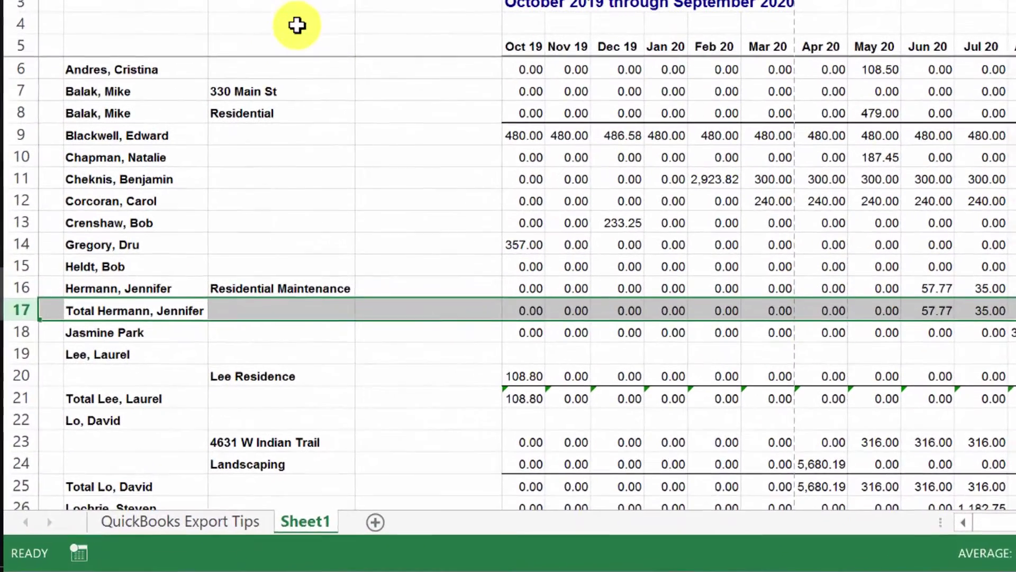
{"action": "key", "text": "ctrl+minus"}
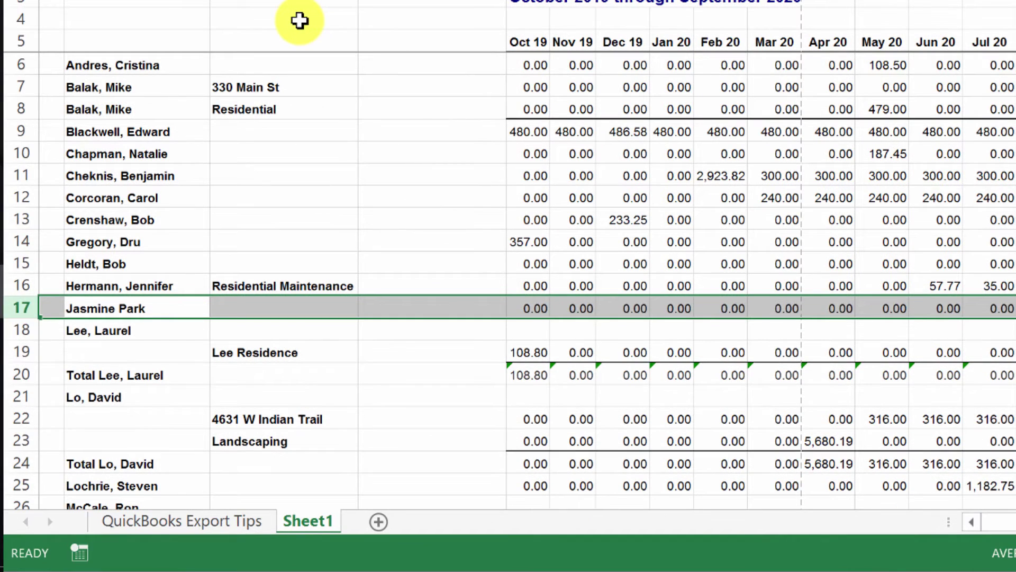
Fill the third customer's name beside her single job and delete her heading and Total rows.
{"action": "key", "text": "Down"}
{"action": "key", "text": "ctrl+c"}
{"action": "key", "text": "Down"}
{"action": "key", "text": "ctrl+v"}
{"action": "key", "text": "Up"}
{"action": "key", "text": "shift+space"}
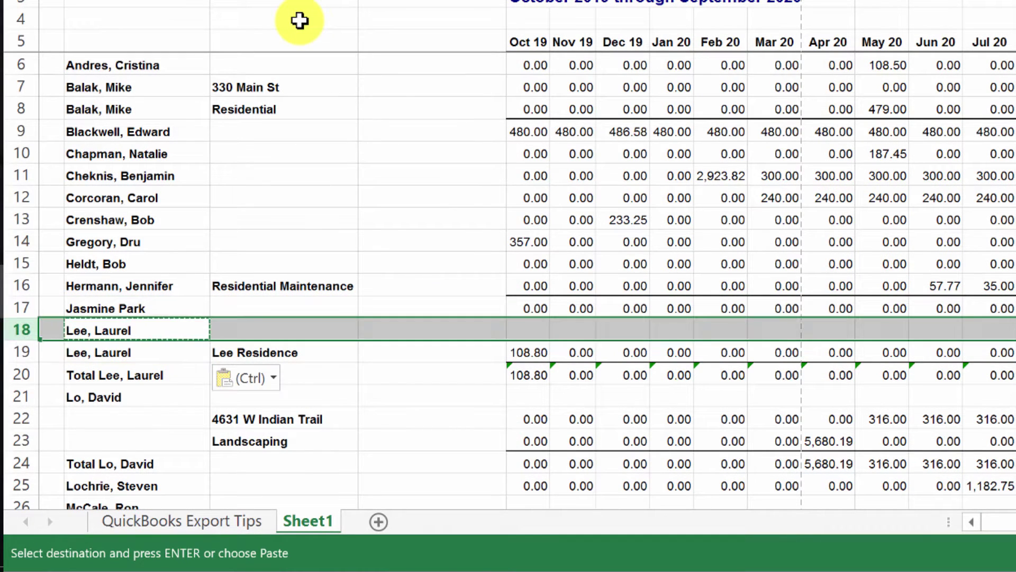
{"action": "key", "text": "ctrl+minus"}
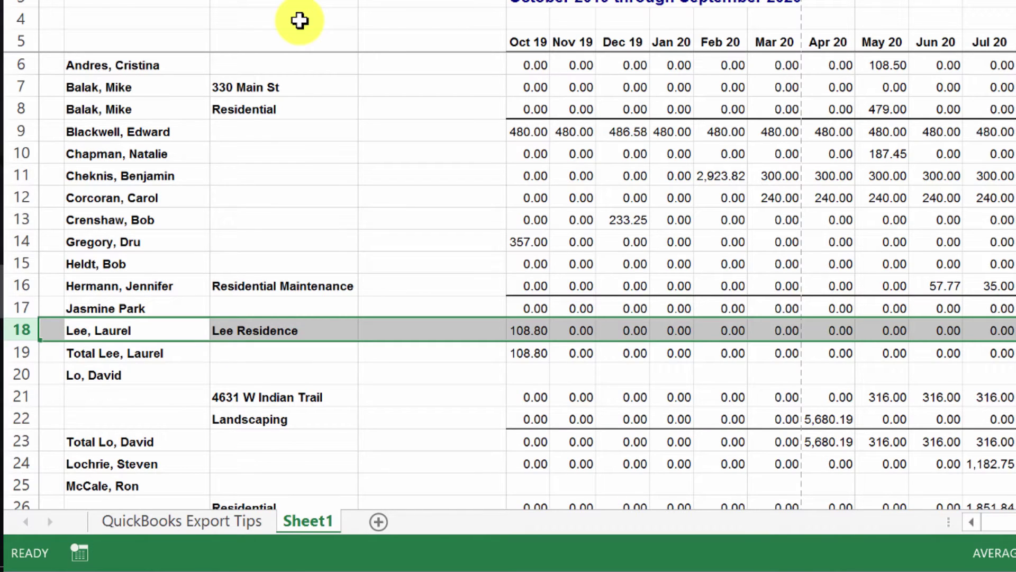
{"action": "key", "text": "Down"}
{"action": "key", "text": "shift+space"}
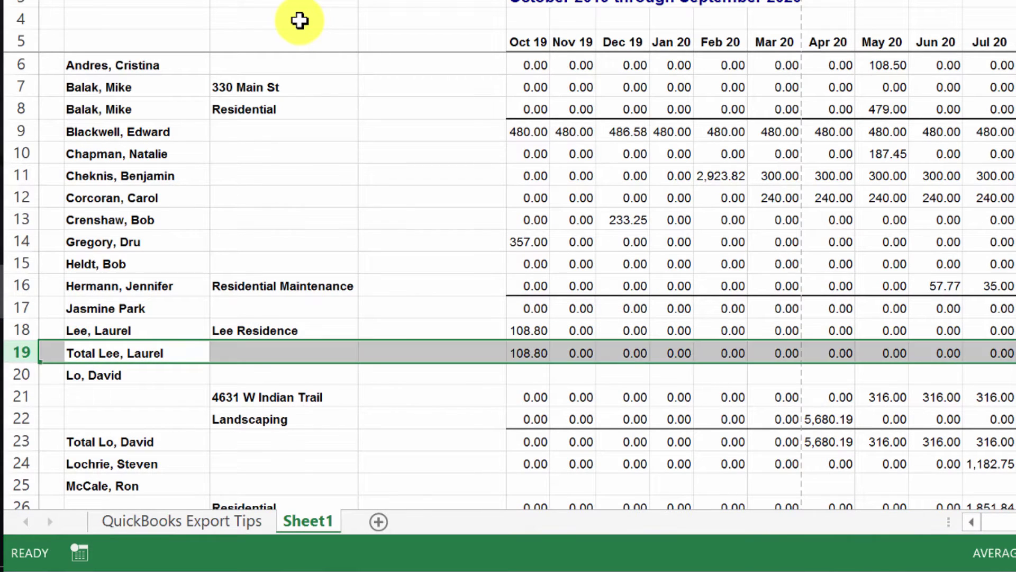
{"action": "key", "text": "ctrl+minus"}
Fill the fourth customer's name beside both his jobs and delete his heading and Total rows.
{"action": "key", "text": "Up"}
{"action": "key", "text": "Down"}
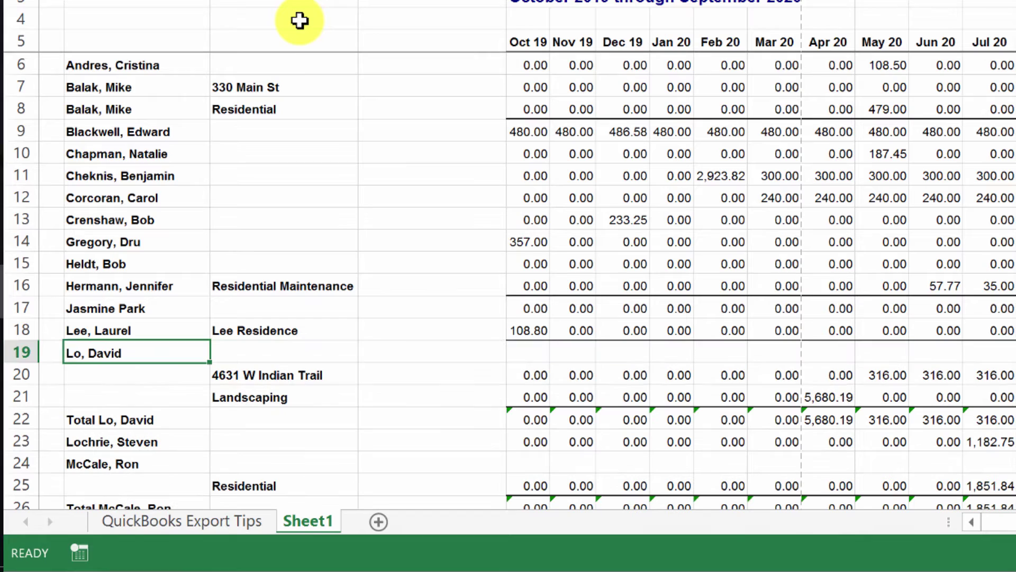
{"action": "key", "text": "ctrl+c"}
{"action": "key", "text": "Down"}
{"action": "key", "text": "shift+Down"}
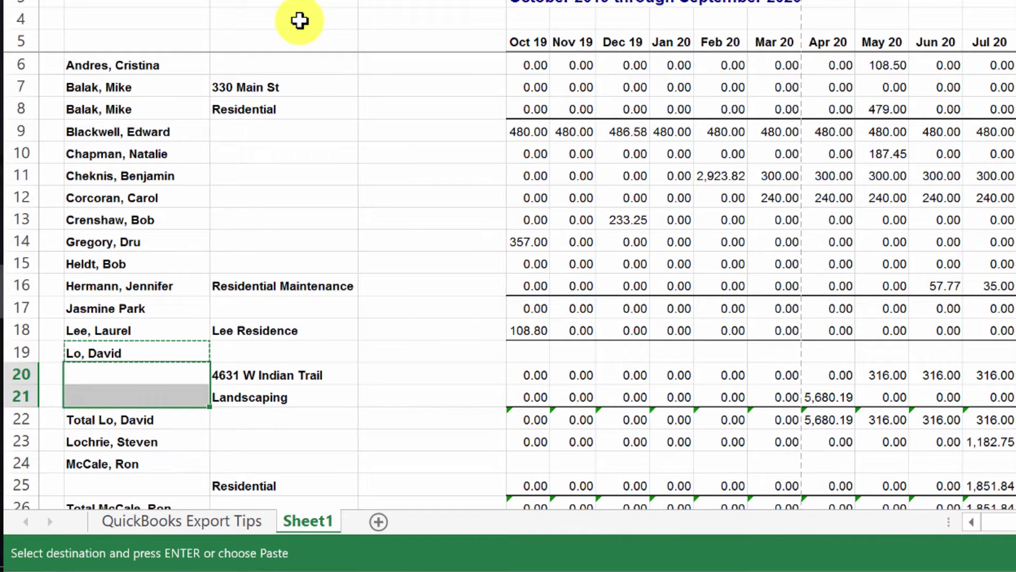
{"action": "key", "text": "ctrl+v"}
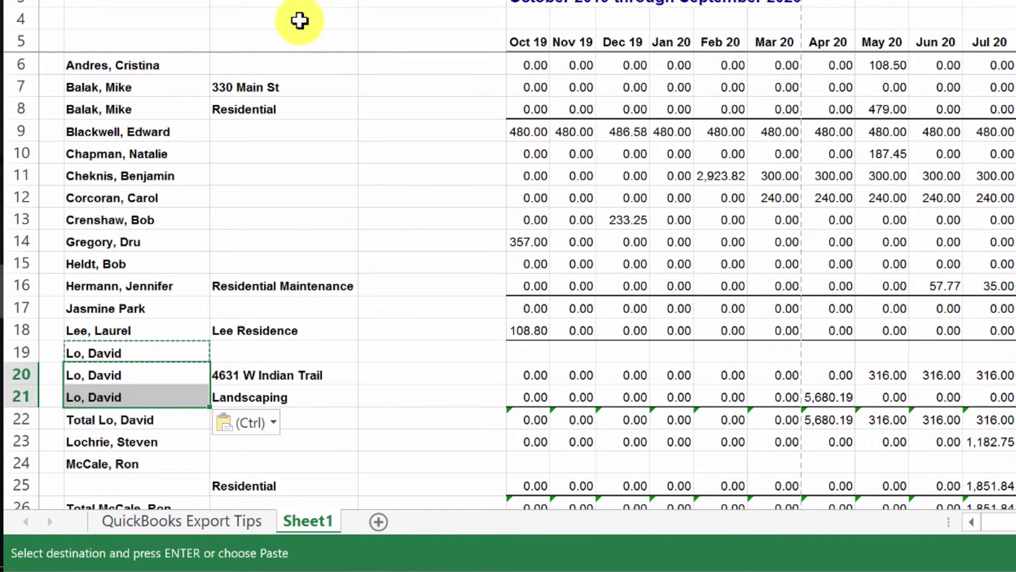
{"action": "key", "text": "Up"}
{"action": "key", "text": "shift+space"}
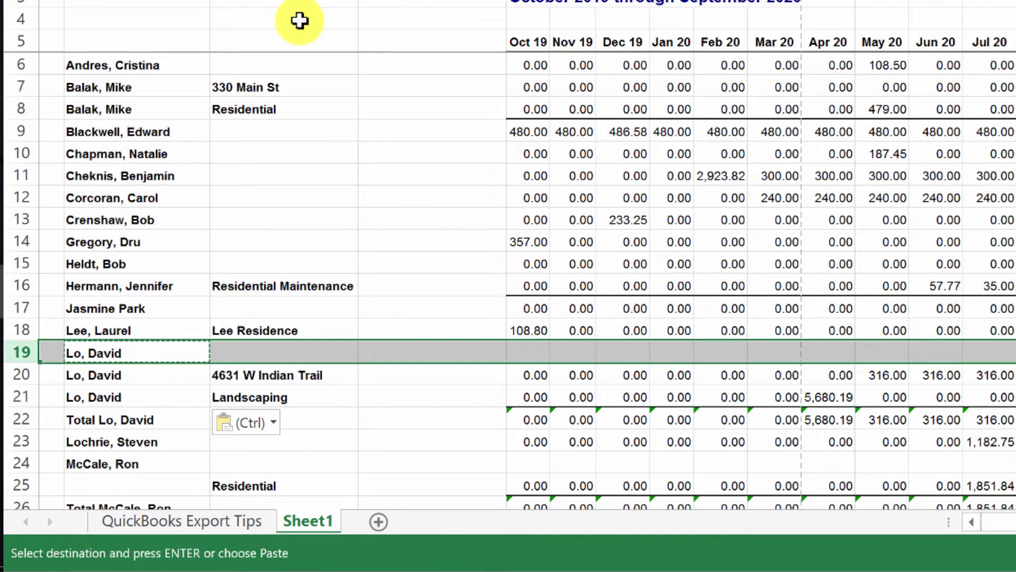
{"action": "key", "text": "ctrl+minus"}
{"action": "key", "text": "Down"}
{"action": "key", "text": "Down"}
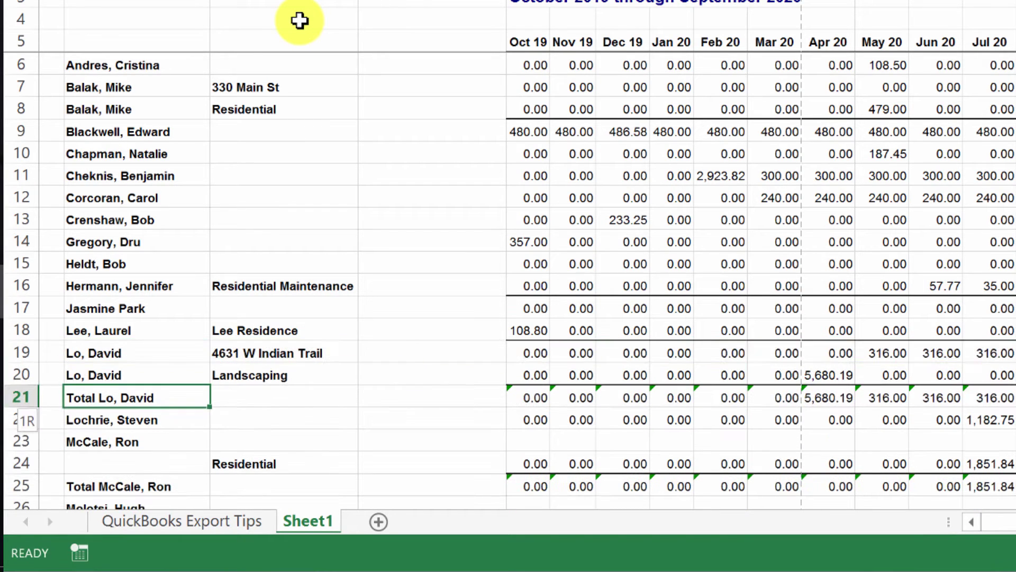
{"action": "key", "text": "shift+space"}
{"action": "key", "text": "ctrl+minus"}
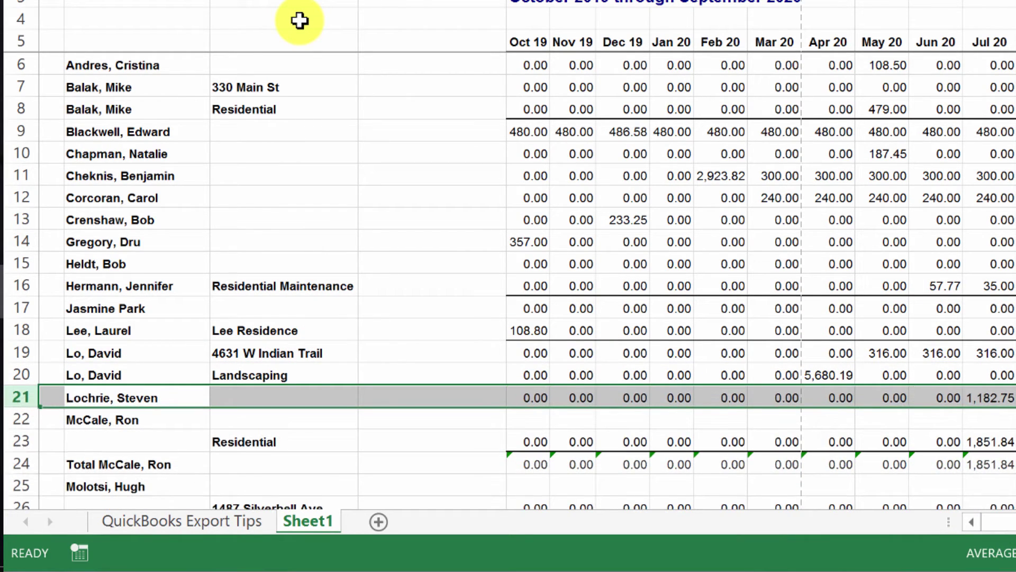
Fill the fifth customer's name beside his Residential job and delete his heading and Total rows.
{"action": "key", "text": "Down"}
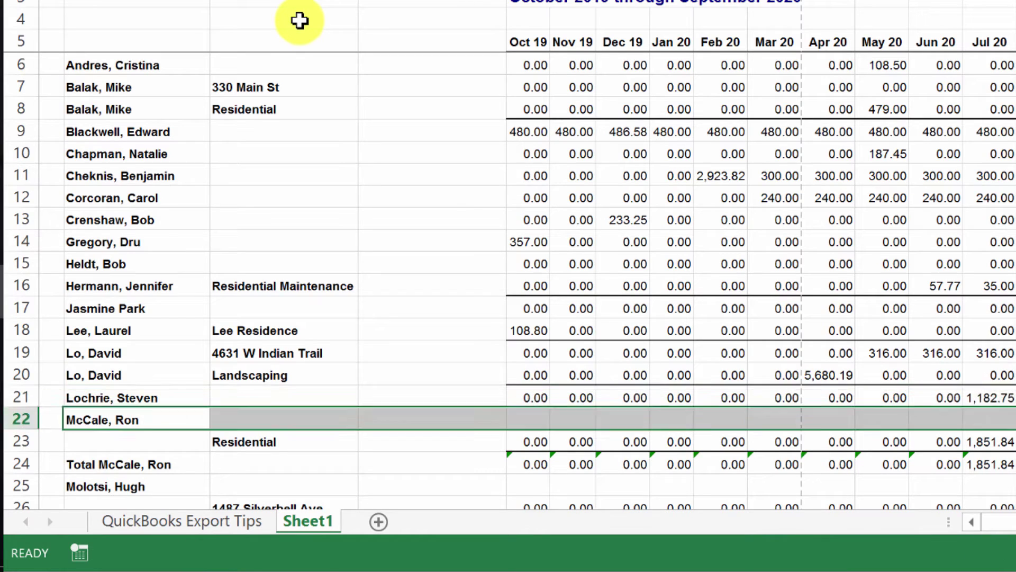
{"action": "key", "text": "ctrl+c"}
{"action": "key", "text": "Down"}
{"action": "key", "text": "ctrl+v"}
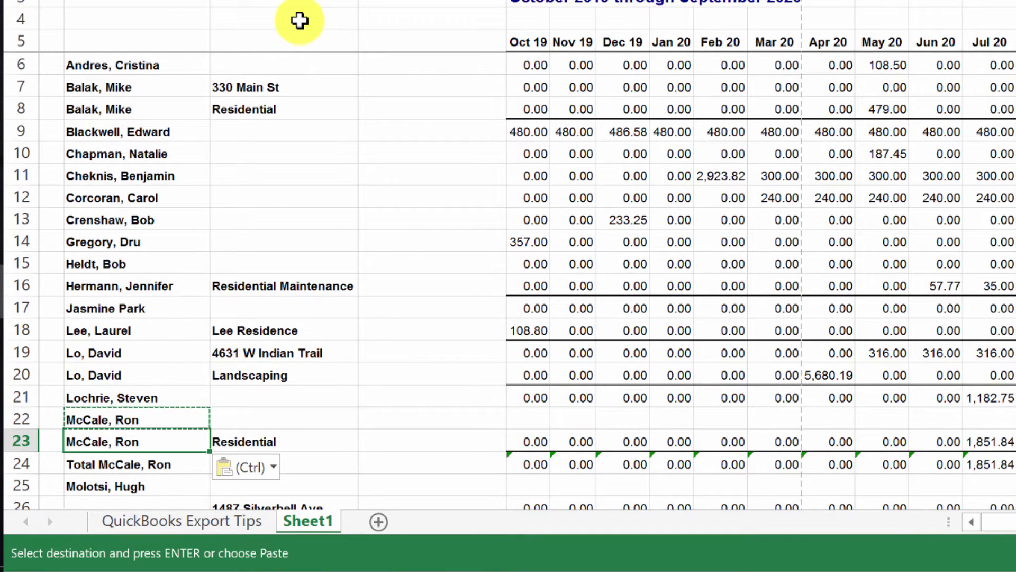
{"action": "key", "text": "Up"}
{"action": "key", "text": "shift+space"}
{"action": "key", "text": "ctrl+minus"}
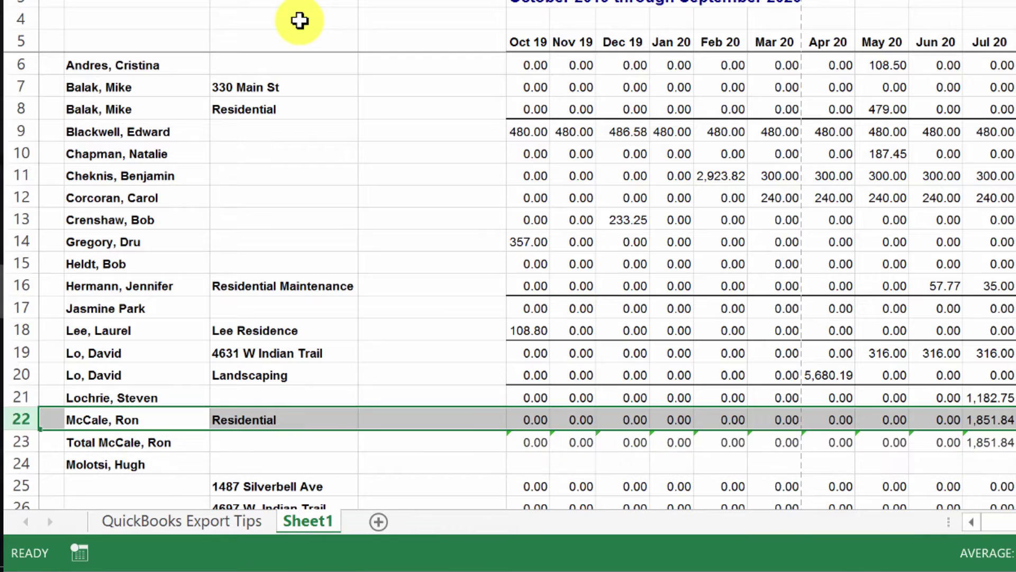
{"action": "key", "text": "Down"}
{"action": "key", "text": "shift+space"}
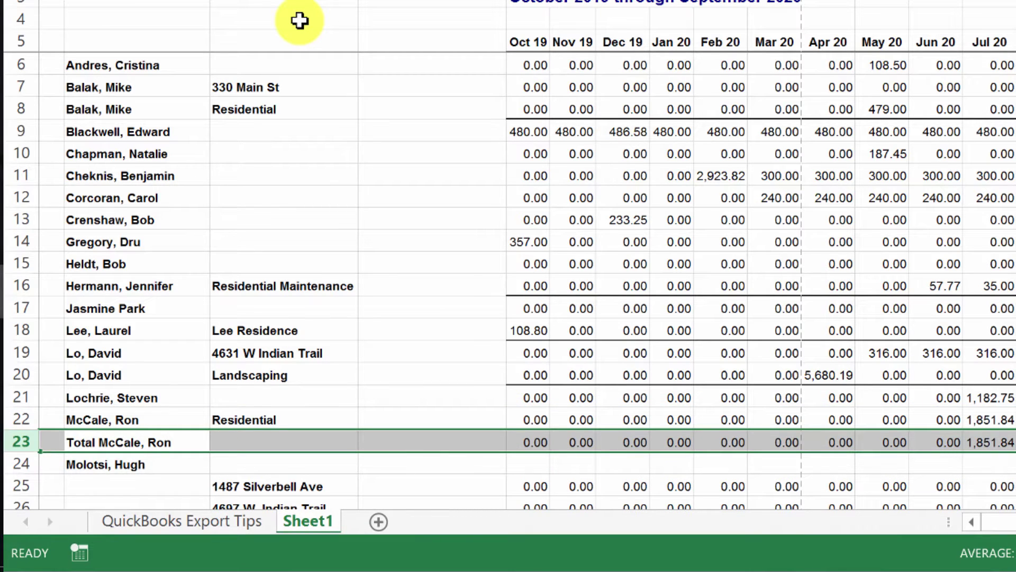
{"action": "key", "text": "ctrl+minus"}
Fill the sixth customer's name beside his three job addresses and delete his heading and Total rows.
{"action": "key", "text": "Down"}
{"action": "key", "text": "Right"}
{"action": "key", "text": "Down"}
{"action": "key", "text": "shift+Down"}
{"action": "key", "text": "shift+Down"}
{"action": "key", "text": "shift+Down"}
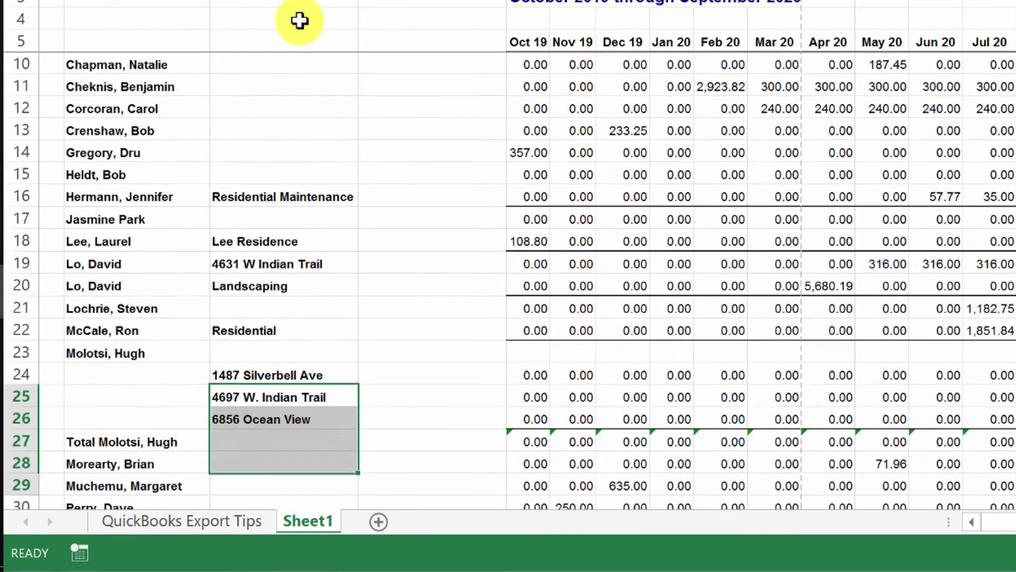
{"action": "key", "text": "shift+Down"}
{"action": "key", "text": "shift+Down"}
{"action": "key", "text": "shift+Down"}
{"action": "key", "text": "shift+Down"}
{"action": "key", "text": "shift+Down"}
{"action": "key", "text": "shift+Down"}
{"action": "key", "text": "shift+Down"}
{"action": "key", "text": "shift+Down"}
{"action": "key", "text": "shift+Down"}
{"action": "key", "text": "shift+Down"}
{"action": "key", "text": "Left"}
{"action": "key", "text": "Left"}
{"action": "key", "text": "Up"}
{"action": "key", "text": "Up"}
{"action": "key", "text": "Right"}
{"action": "key", "text": "ctrl+c"}
{"action": "key", "text": "Down"}
{"action": "key", "text": "shift+Down"}
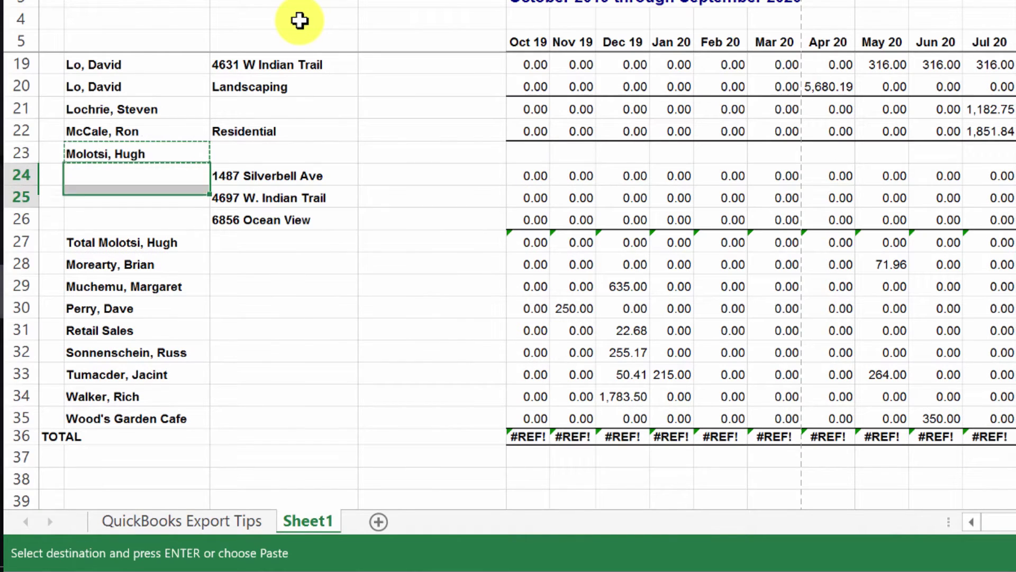
{"action": "key", "text": "shift+Down"}
{"action": "key", "text": "ctrl+v"}
{"action": "key", "text": "Up"}
{"action": "key", "text": "shift+space"}
{"action": "key", "text": "ctrl+minus"}
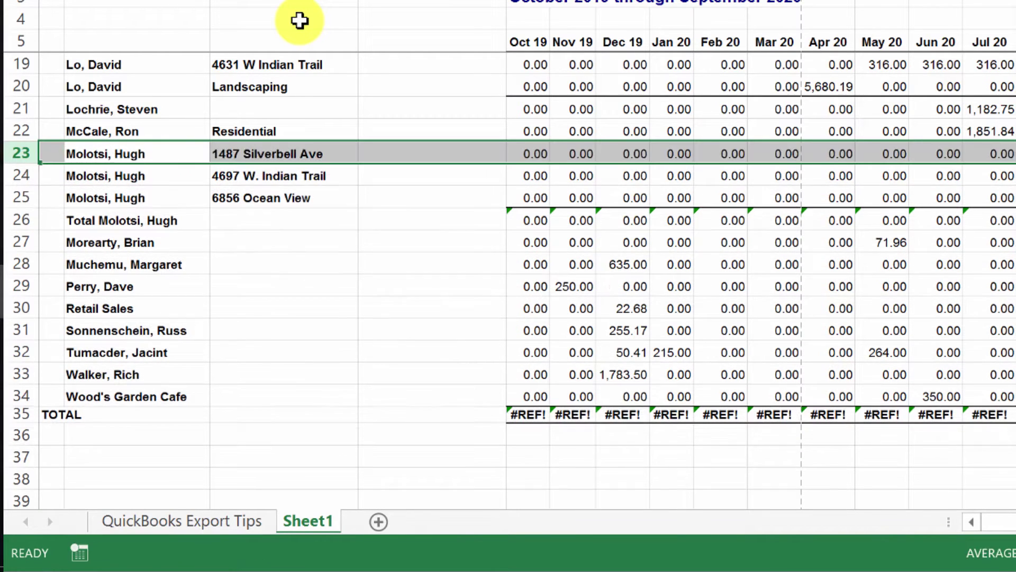
{"action": "key", "text": "Down"}
{"action": "key", "text": "Down"}
Select the Wood's Garden Cafe row and then the grand TOTAL row.
{"action": "key", "text": "Down"}
{"action": "key", "text": "shift+space"}
{"action": "key", "text": "ctrl+minus"}
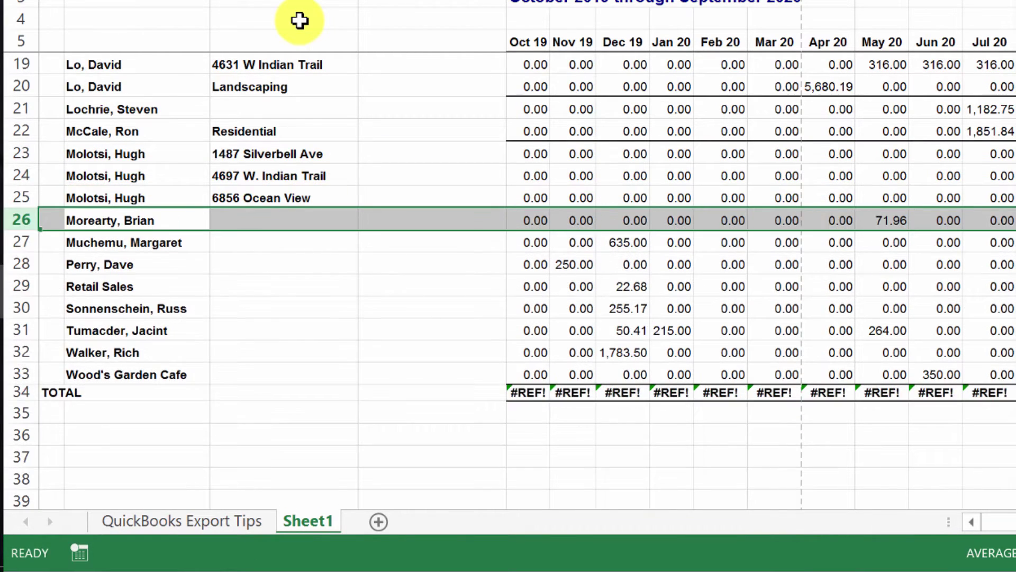
{"action": "key", "text": "Down"}
{"action": "key", "text": "Down"}
{"action": "key", "text": "Down"}
{"action": "key", "text": "Down"}
{"action": "key", "text": "Down"}
{"action": "key", "text": "Down"}
{"action": "key", "text": "Down"}
{"action": "key", "text": "shift+space"}
{"action": "key", "text": "Down"}
{"action": "key", "text": "shift+space"}
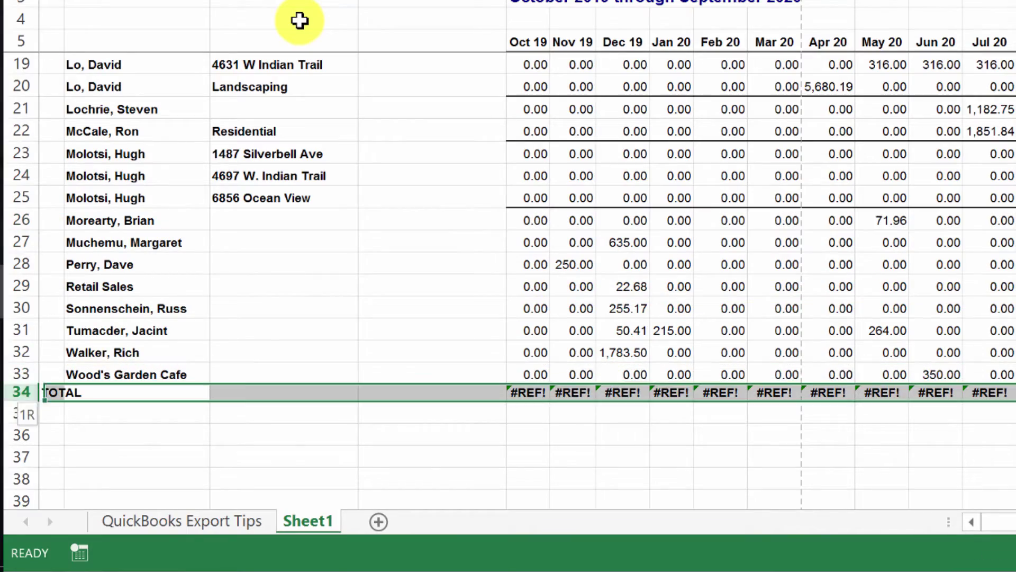
Delete the grand TOTAL row, the TOTAL column and the empty first column.
{"action": "key", "text": "ctrl+minus"}
{"action": "key", "text": "ctrl+Home"}
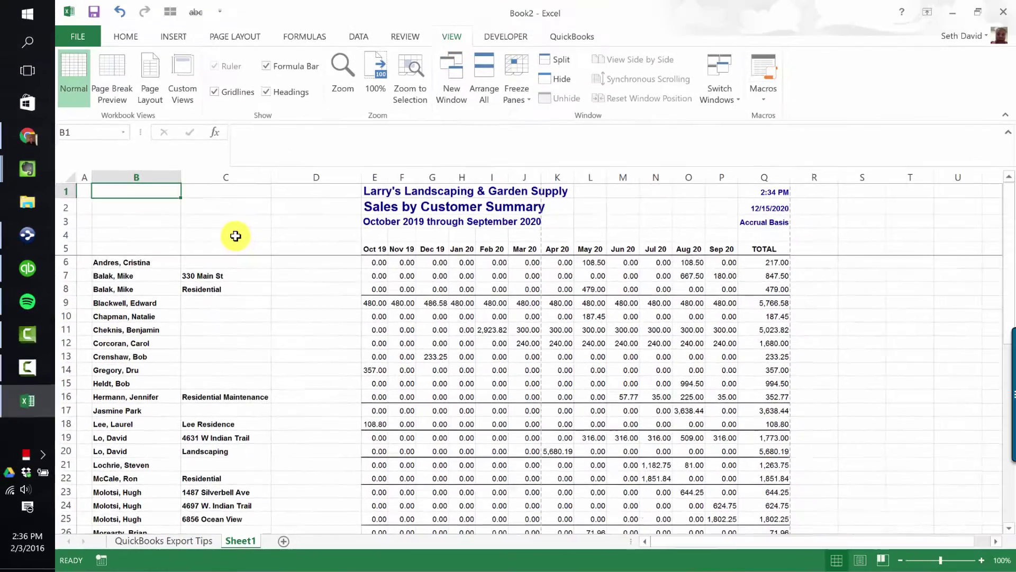
{"action": "key", "text": "Down"}
{"action": "key", "text": "Down"}
{"action": "key", "text": "Down"}
{"action": "key", "text": "ctrl+Right"}
{"action": "key", "text": "ctrl+Right"}
{"action": "key", "text": "ctrl+space"}
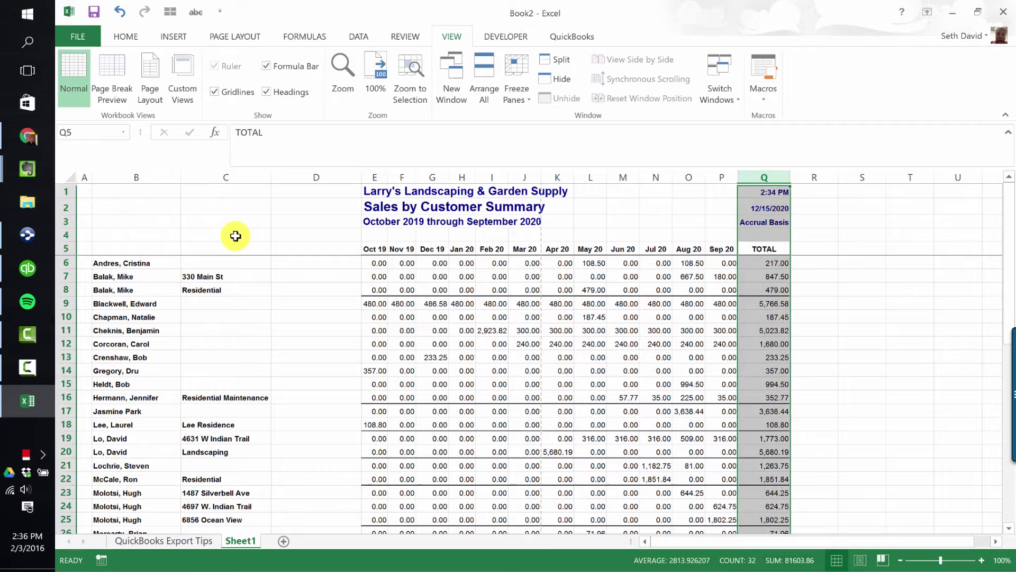
{"action": "key", "text": "ctrl+minus"}
{"action": "key", "text": "ctrl+Left"}
{"action": "key", "text": "ctrl+Left"}
{"action": "key", "text": "ctrl+Left"}
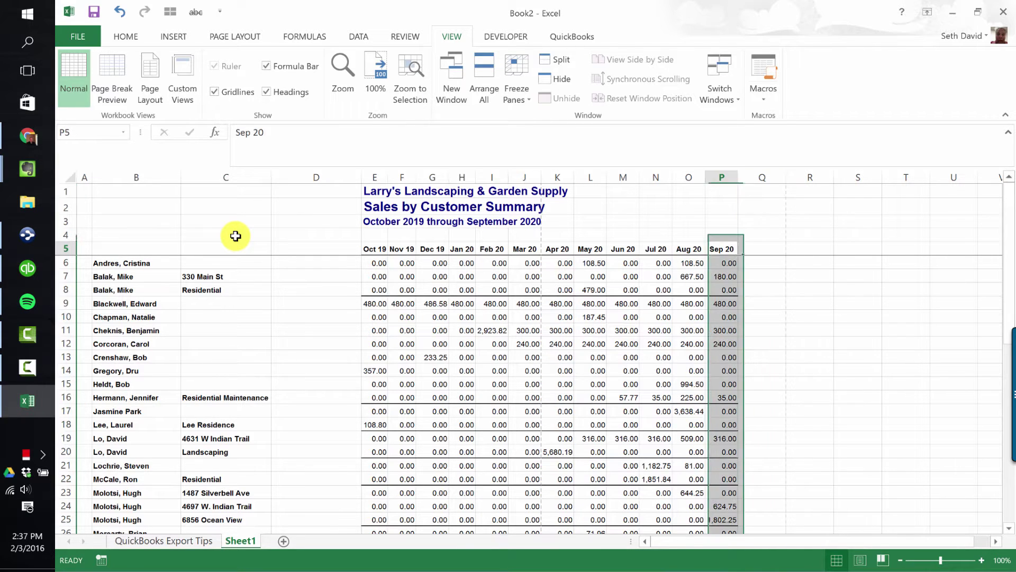
{"action": "key", "text": "ctrl+space"}
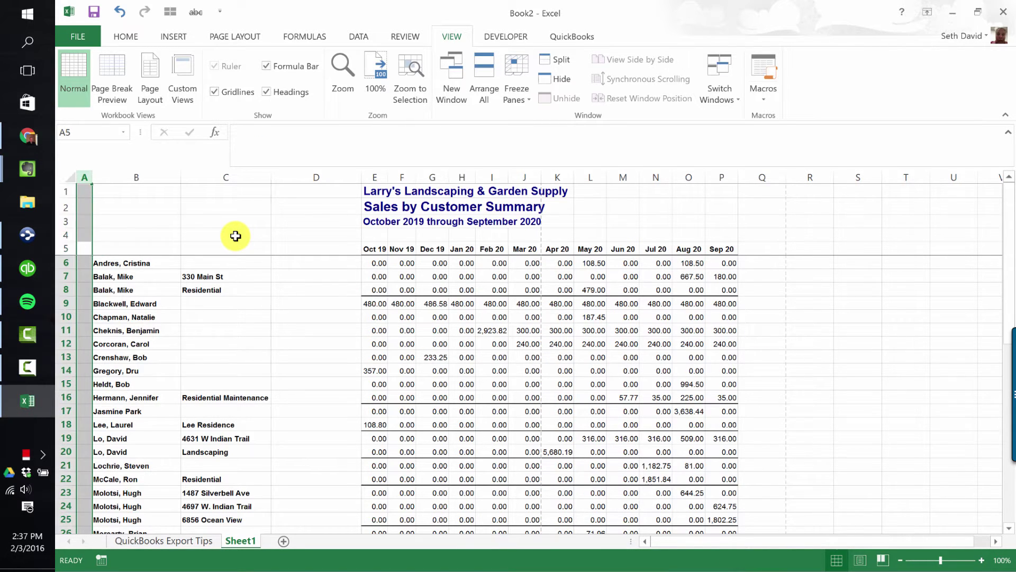
{"action": "key", "text": "ctrl+minus"}
Label A5, B5 and C5 as Customer, Job and Name.
{"action": "key", "text": "Right"}
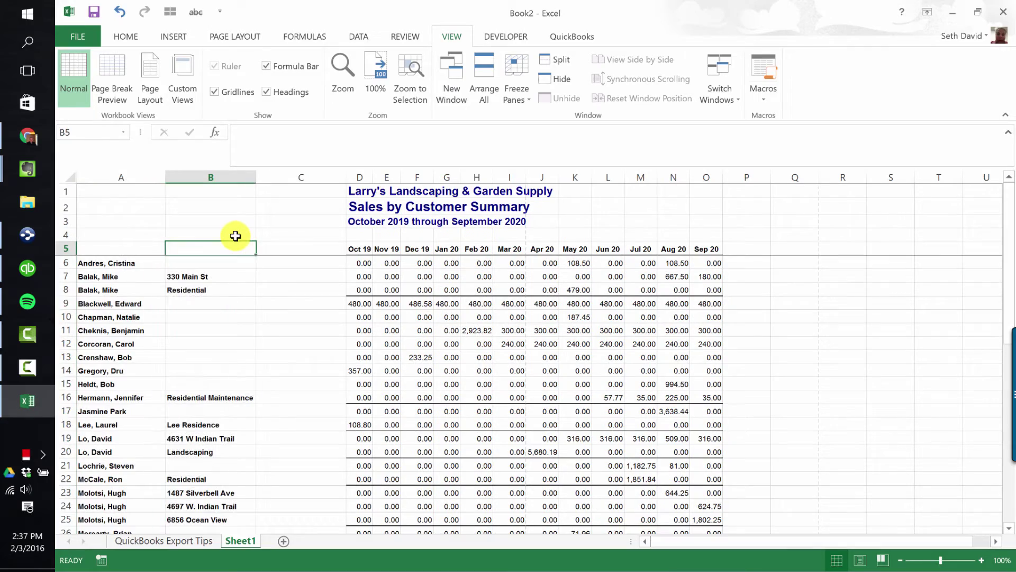
{"action": "key", "text": "Left"}
{"action": "type", "text": "Custo"}
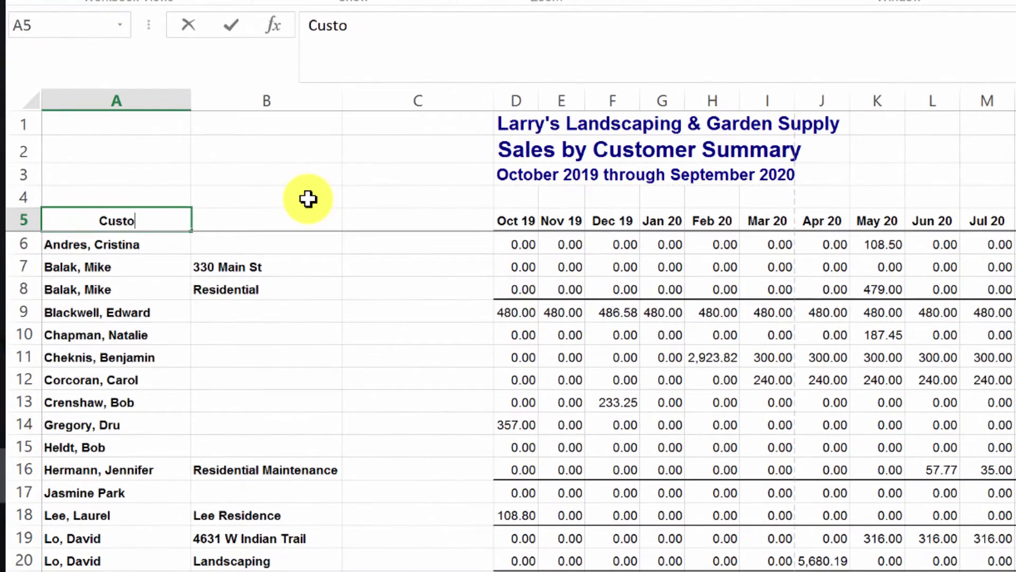
{"action": "type", "text": "mer"}
{"action": "key", "text": "Tab"}
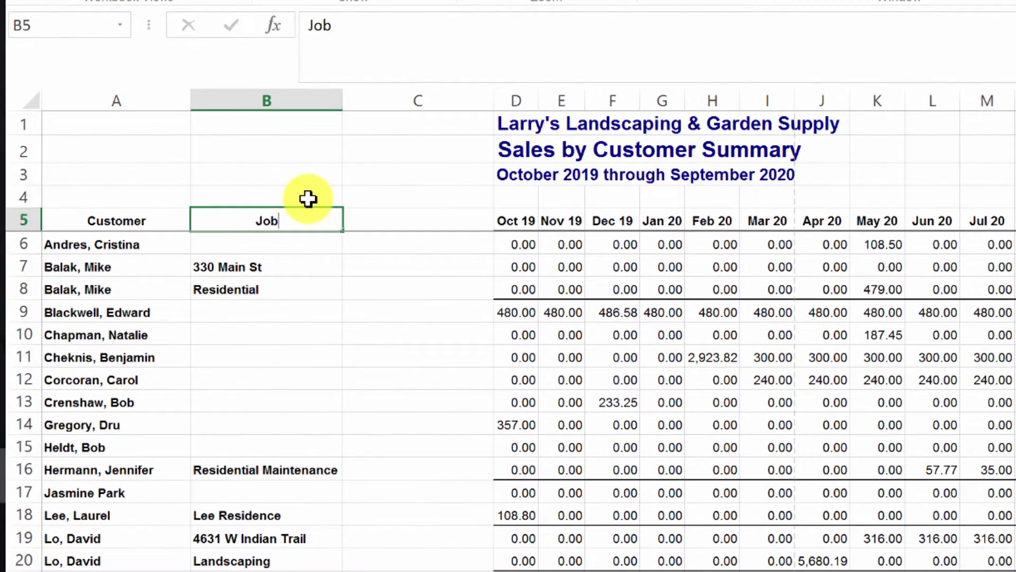
{"action": "type", "text": "Job"}
{"action": "key", "text": "Tab"}
{"action": "type", "text": "Name"}
{"action": "key", "text": "Tab"}
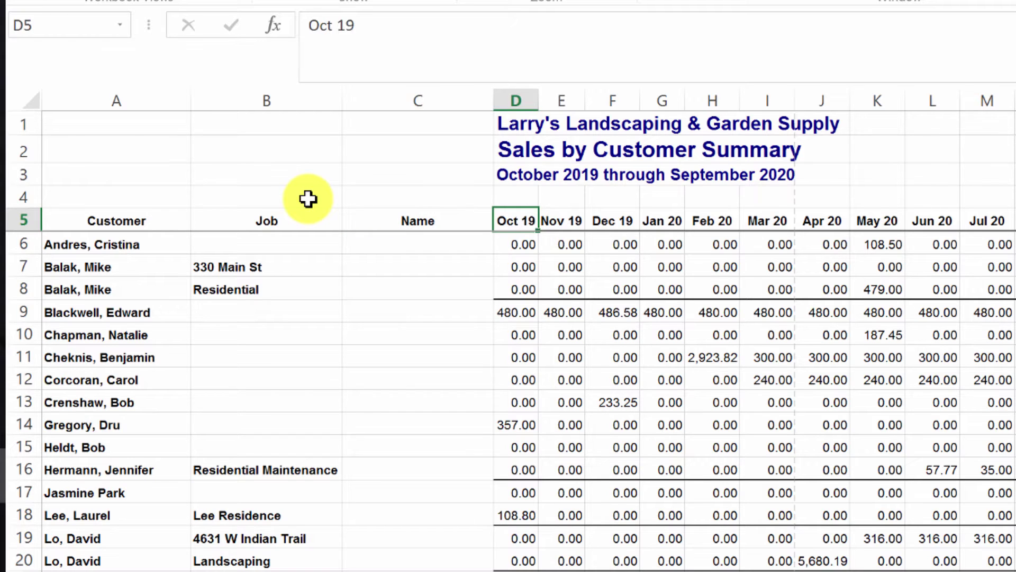
{"action": "key", "text": "Left"}
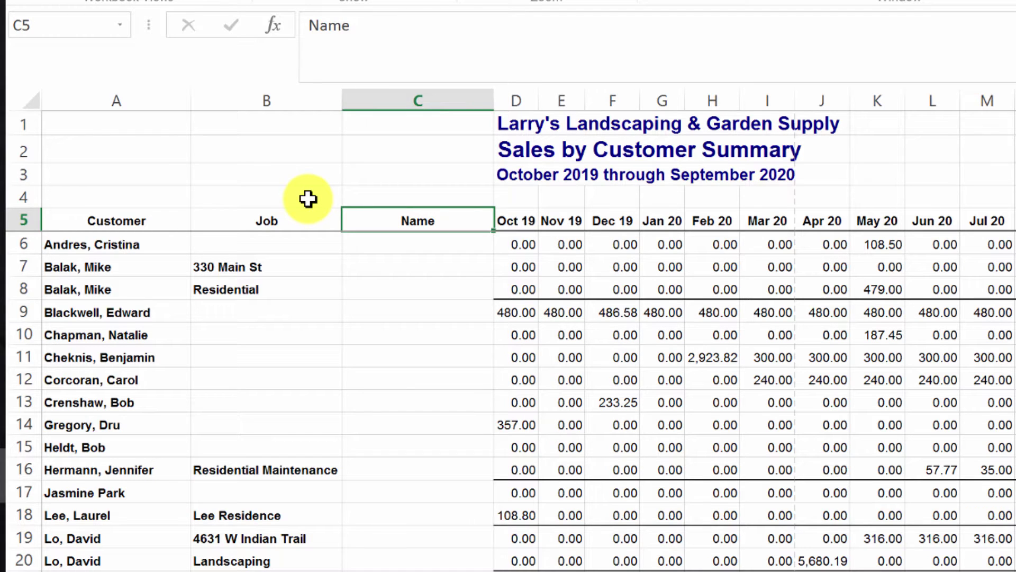
Enter =CONCATENATE(A7,":",B7) in C7 to join customer and job with a colon.
{"action": "key", "text": "Down"}
{"action": "key", "text": "Down"}
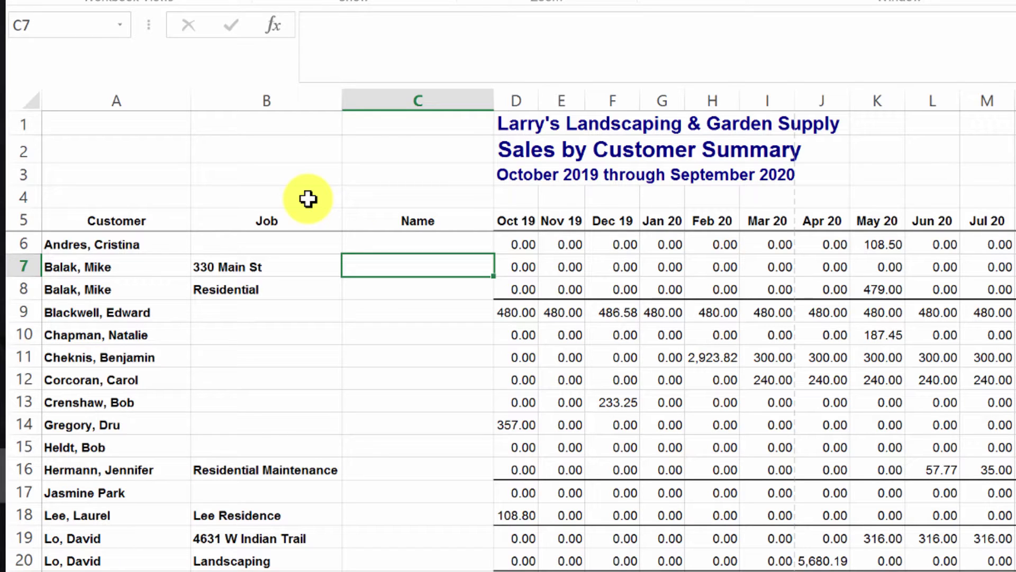
{"action": "type", "text": "="}
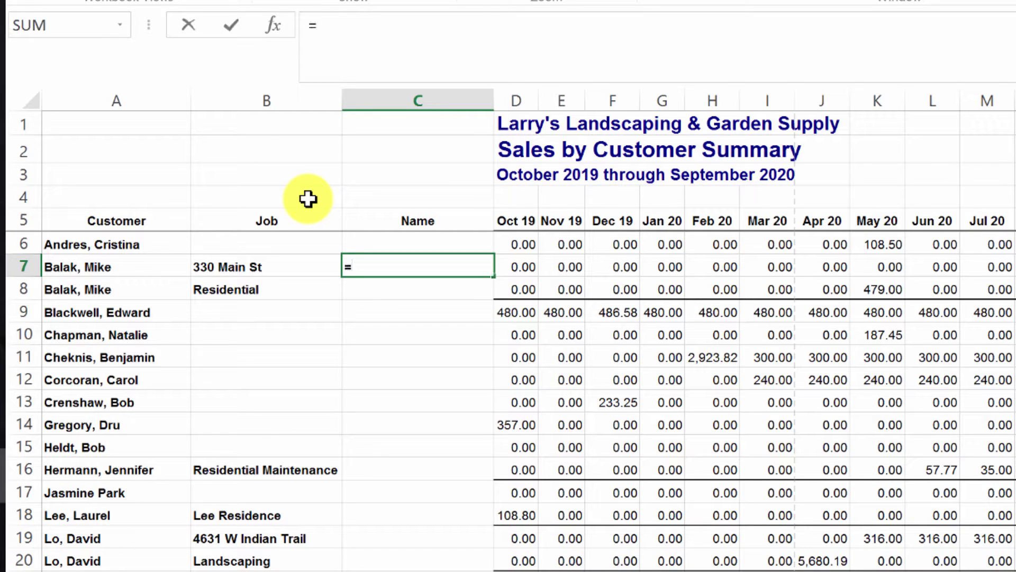
{"action": "type", "text": "con"}
{"action": "key", "text": "Tab"}
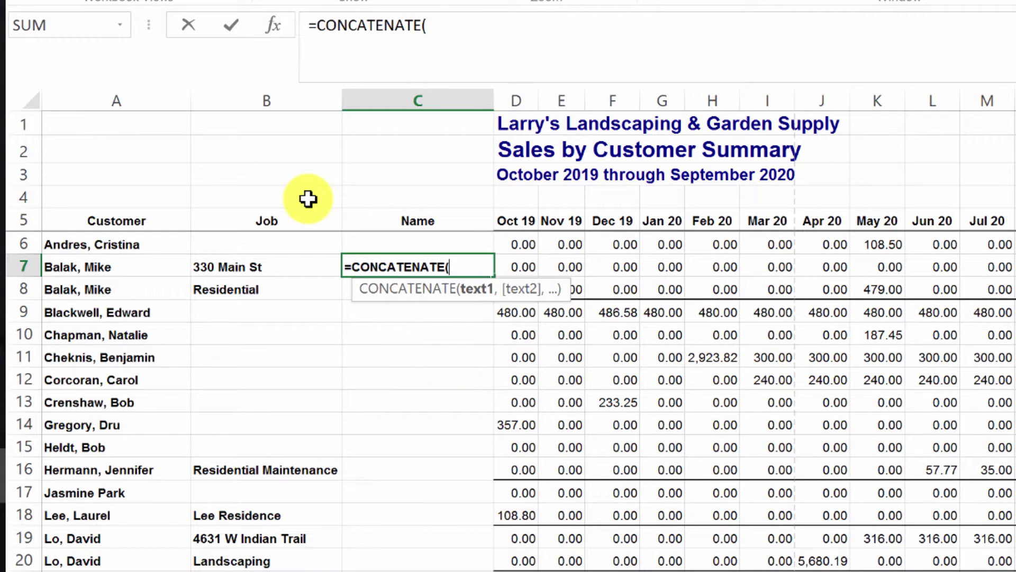
{"action": "key", "text": "Left"}
{"action": "key", "text": "Left"}
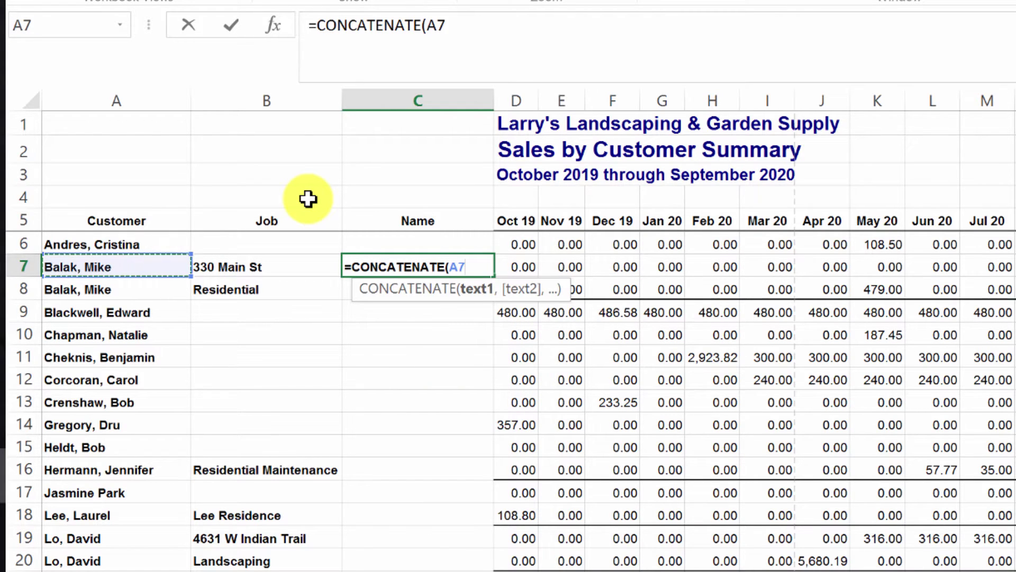
{"action": "type", "text": ",\":"}
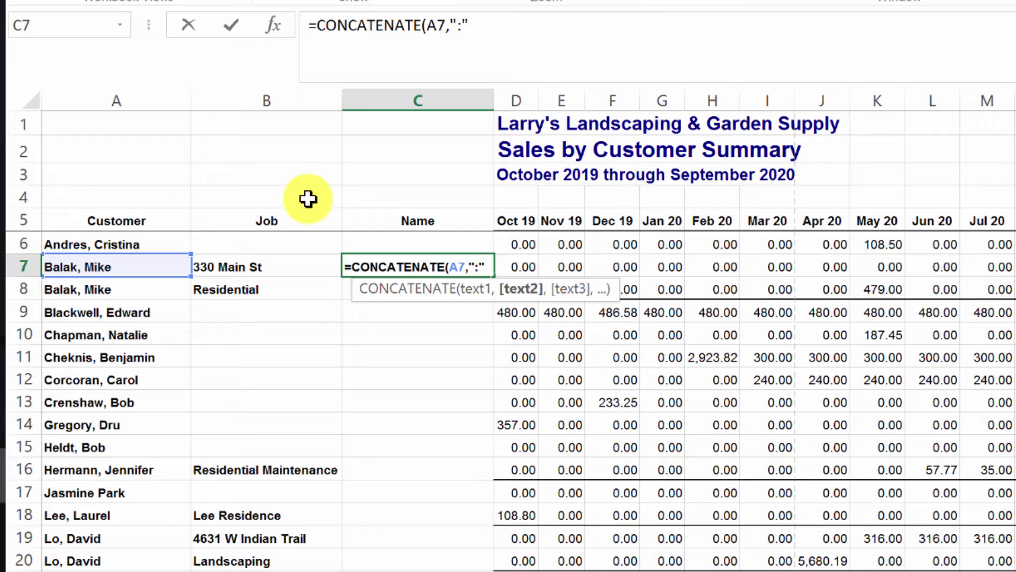
{"action": "type", "text": ","}
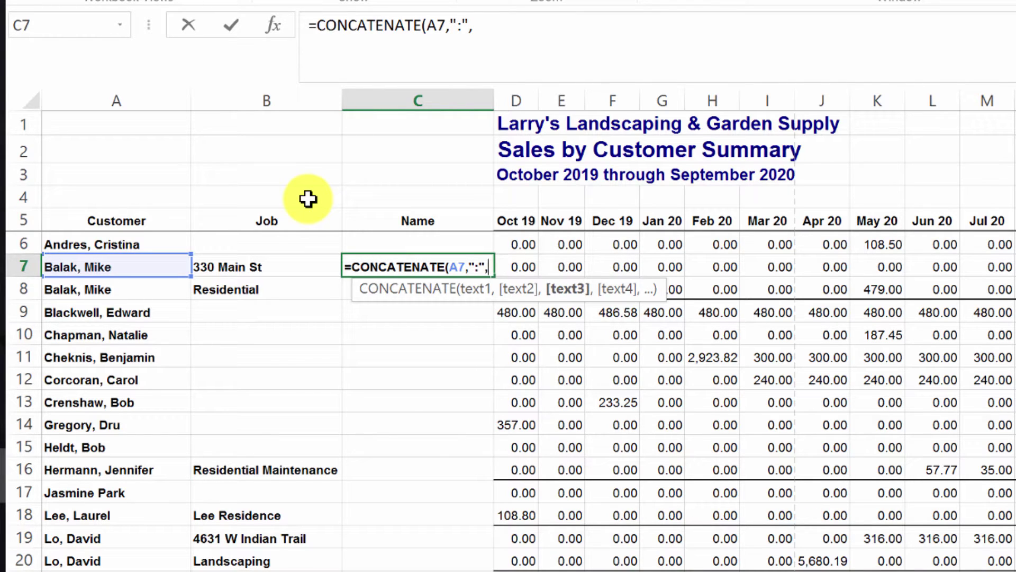
{"action": "key", "text": "Left"}
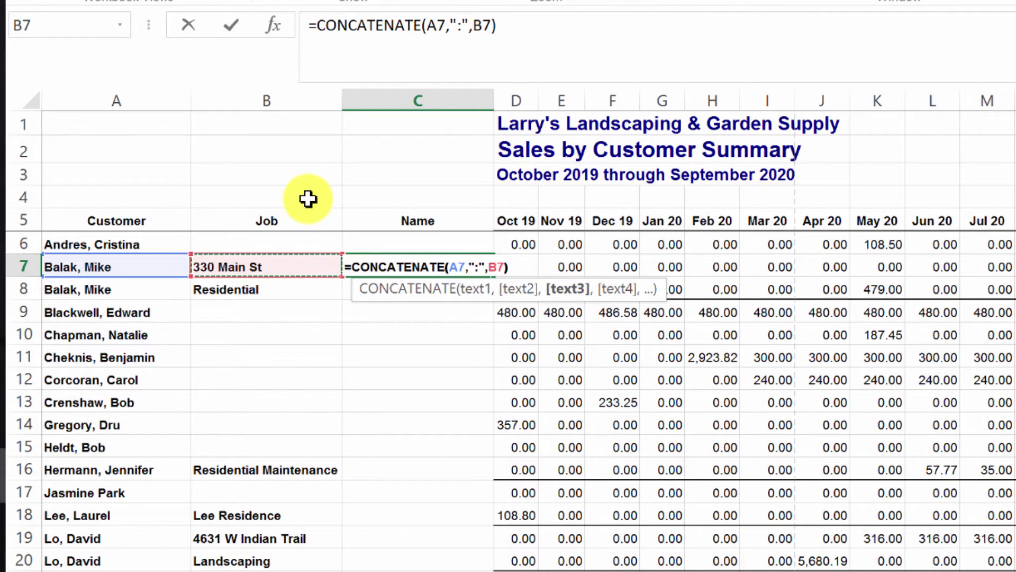
{"action": "type", "text": ")"}
{"action": "key", "text": "Return"}
{"action": "key", "text": "Up"}
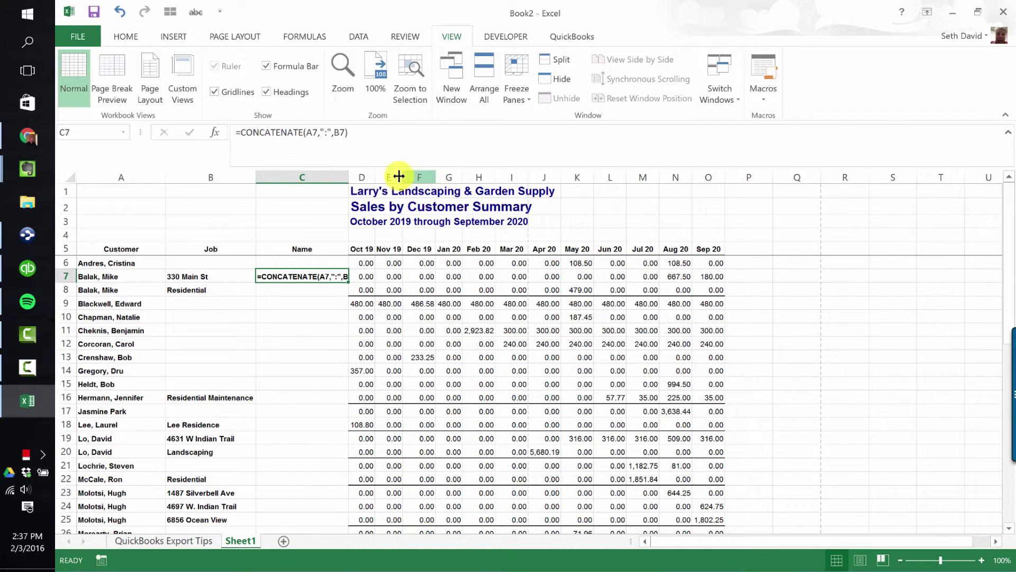
Widen column C, clear its text formatting, and re-enter the C7 formula so it displays the name.
{"action": "left_click_drag", "start_coordinate": [347, 178], "coordinate": [358, 177]}
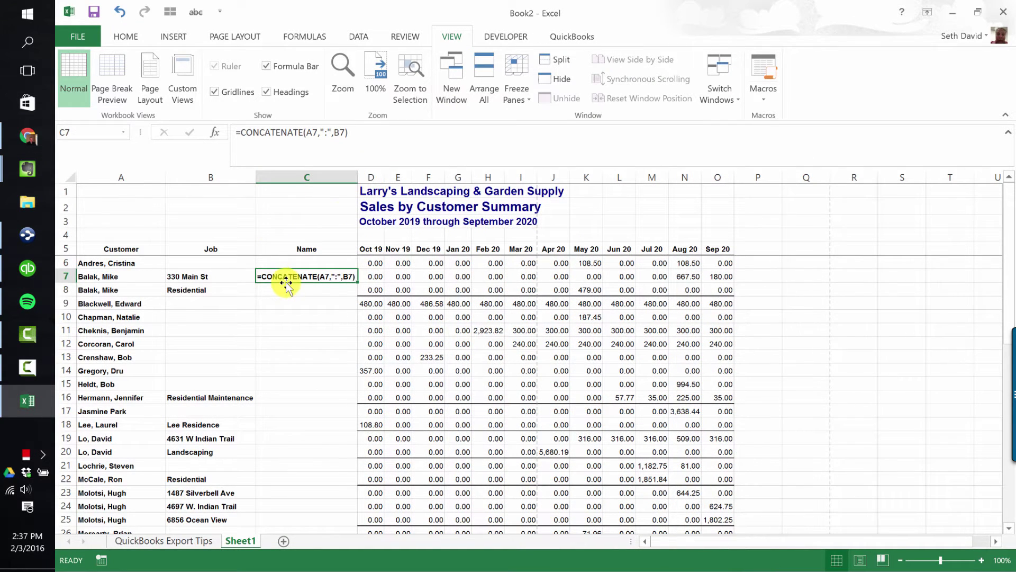
{"action": "left_click", "coordinate": [293, 177]}
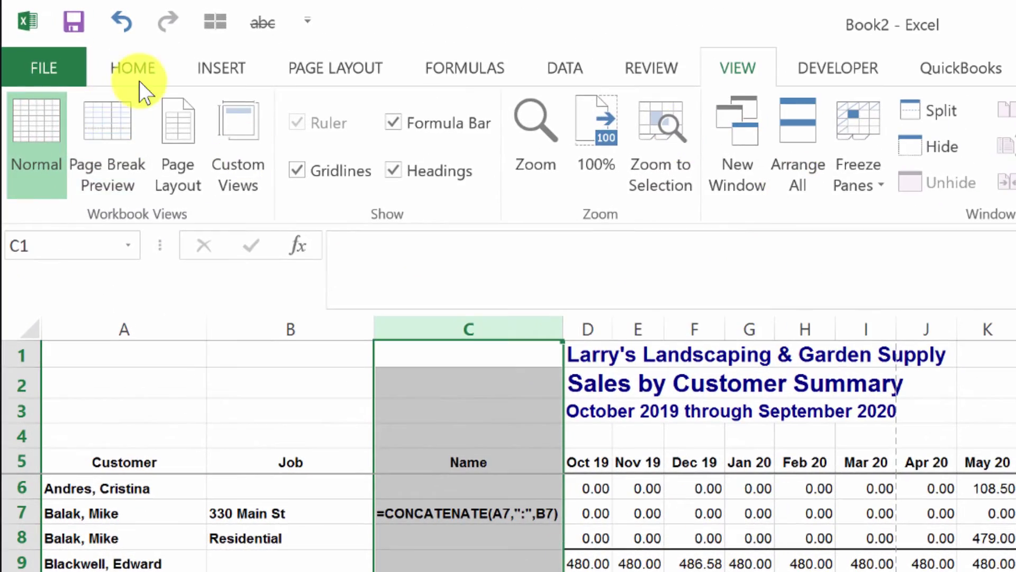
{"action": "left_click", "coordinate": [129, 49]}
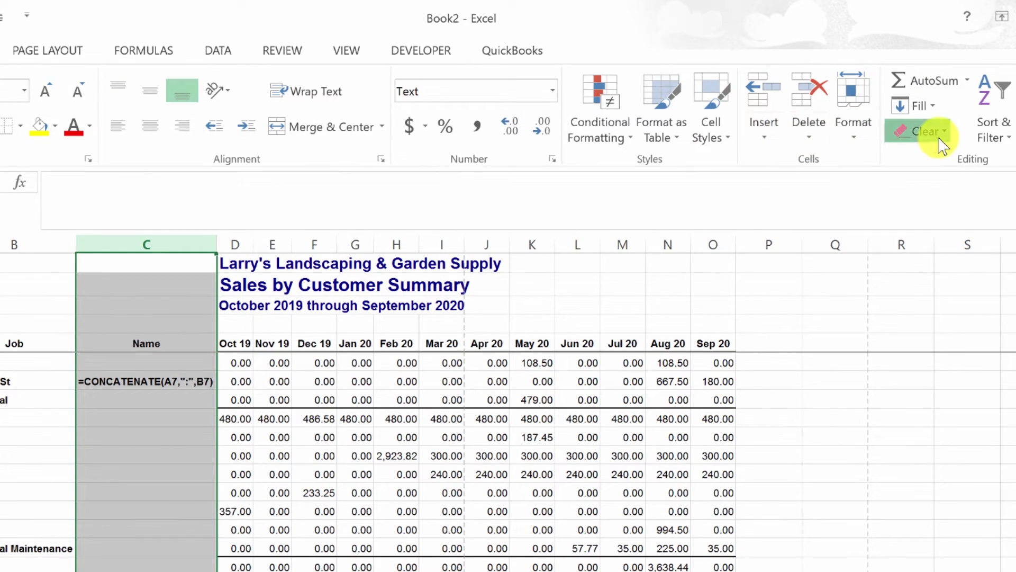
{"action": "left_click", "coordinate": [924, 131]}
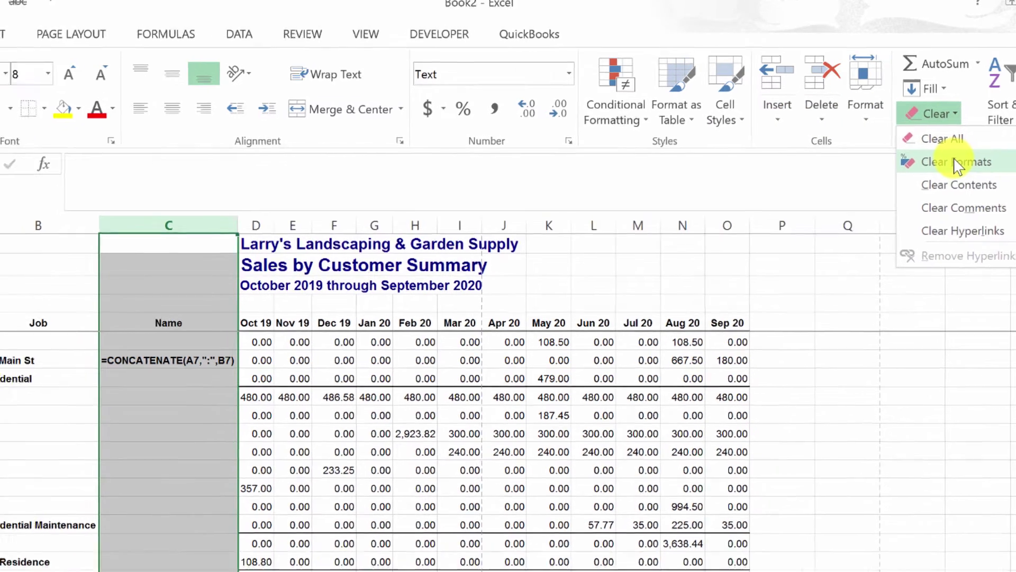
{"action": "left_click", "coordinate": [945, 181]}
{"action": "left_click", "coordinate": [308, 222]}
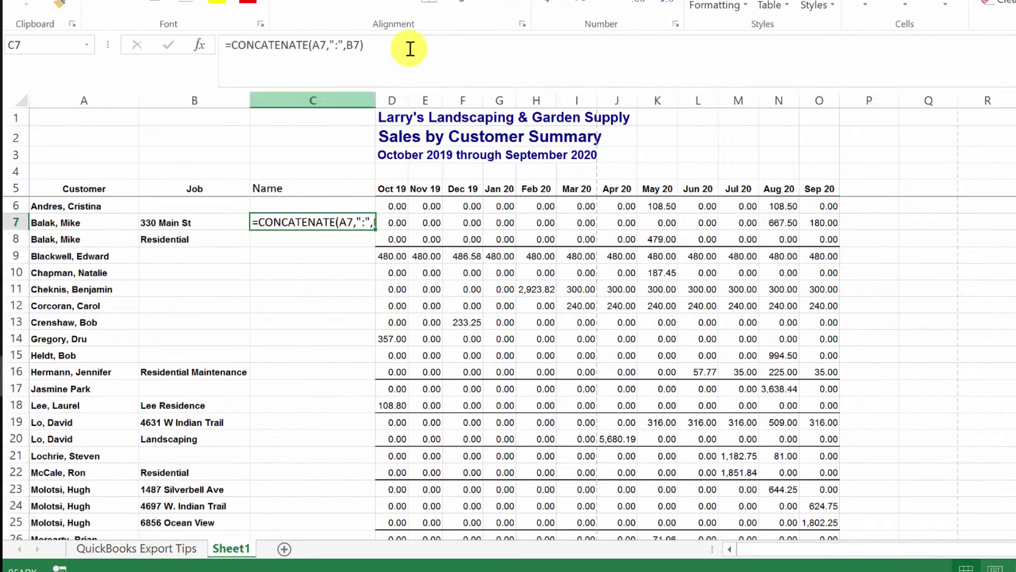
{"action": "left_click", "coordinate": [387, 45]}
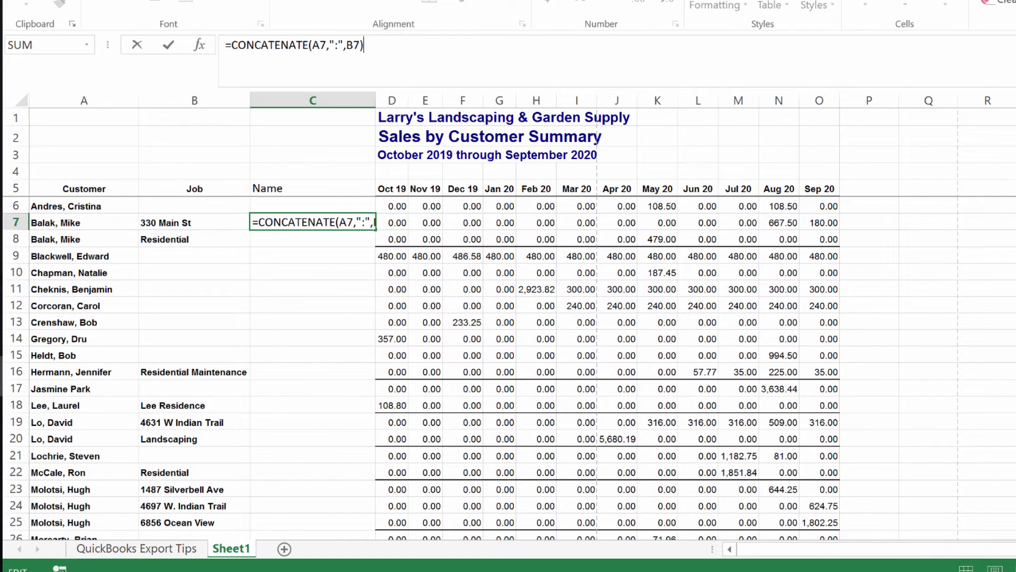
{"action": "key", "text": "ctrl+Return"}
Paste the CONCATENATE formula into the job rows C8 through C25.
{"action": "key", "text": "Down"}
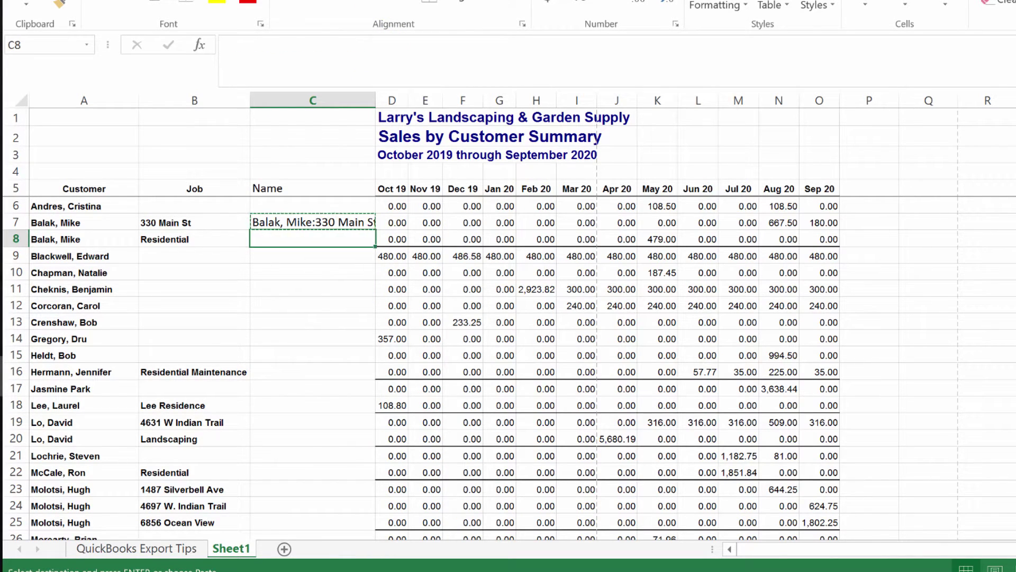
{"action": "type", "text": "Balak, Mike:Residential"}
{"action": "key", "text": "Down"}
{"action": "key", "text": "Down"}
{"action": "key", "text": "Down"}
{"action": "key", "text": "Down"}
{"action": "key", "text": "Down"}
{"action": "key", "text": "Down"}
{"action": "key", "text": "Down"}
{"action": "key", "text": "Down"}
{"action": "key", "text": "ctrl+v"}
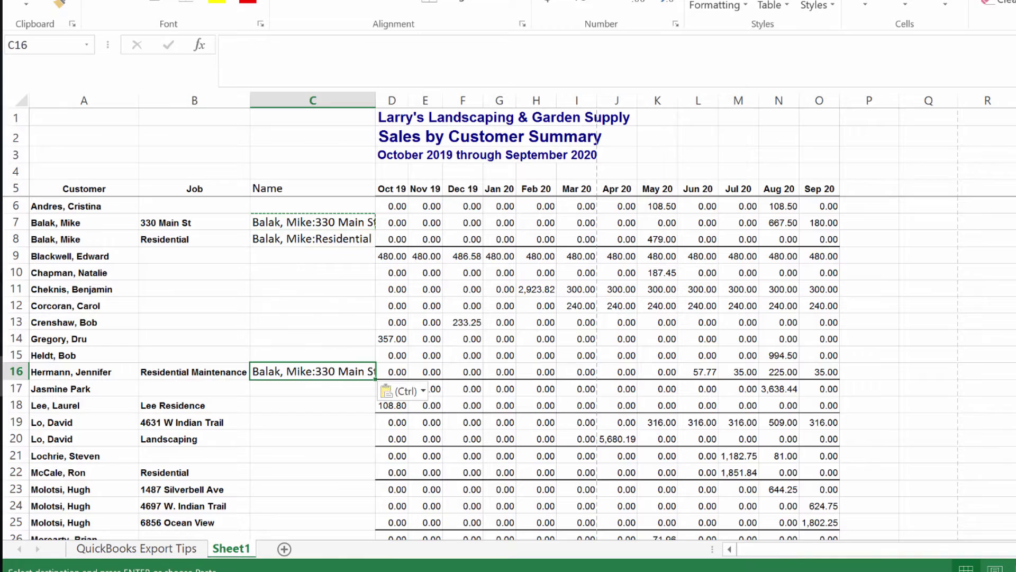
{"action": "key", "text": "Down"}
{"action": "key", "text": "Down"}
{"action": "key", "text": "shift+Down"}
{"action": "key", "text": "shift+Down"}
{"action": "key", "text": "ctrl+v"}
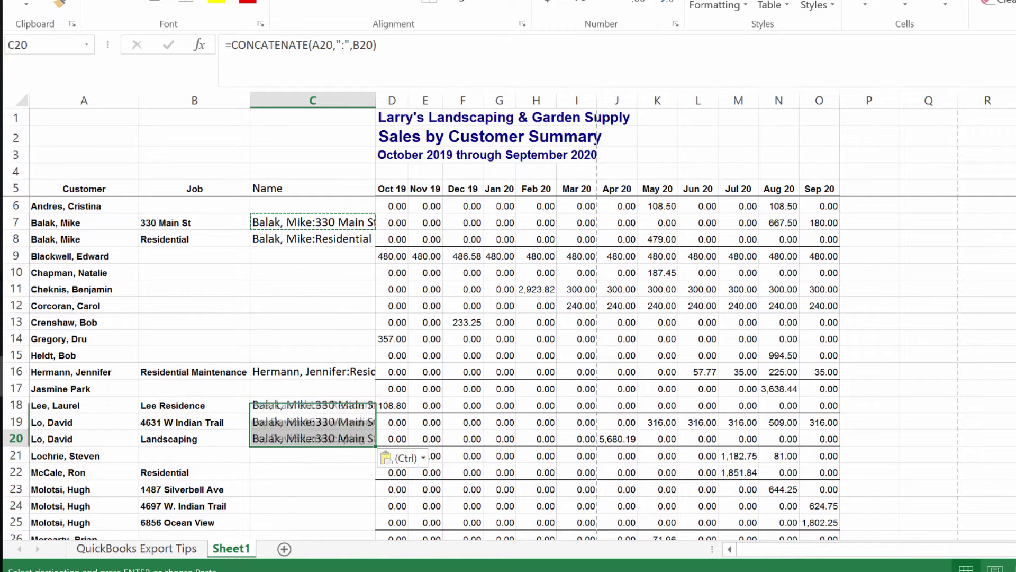
{"action": "key", "text": "Down"}
{"action": "key", "text": "Down"}
{"action": "key", "text": "Down"}
{"action": "key", "text": "Down"}
{"action": "key", "text": "shift+Down"}
{"action": "scroll", "coordinate": [508, 318], "scroll_direction": "down", "scroll_amount": 4}
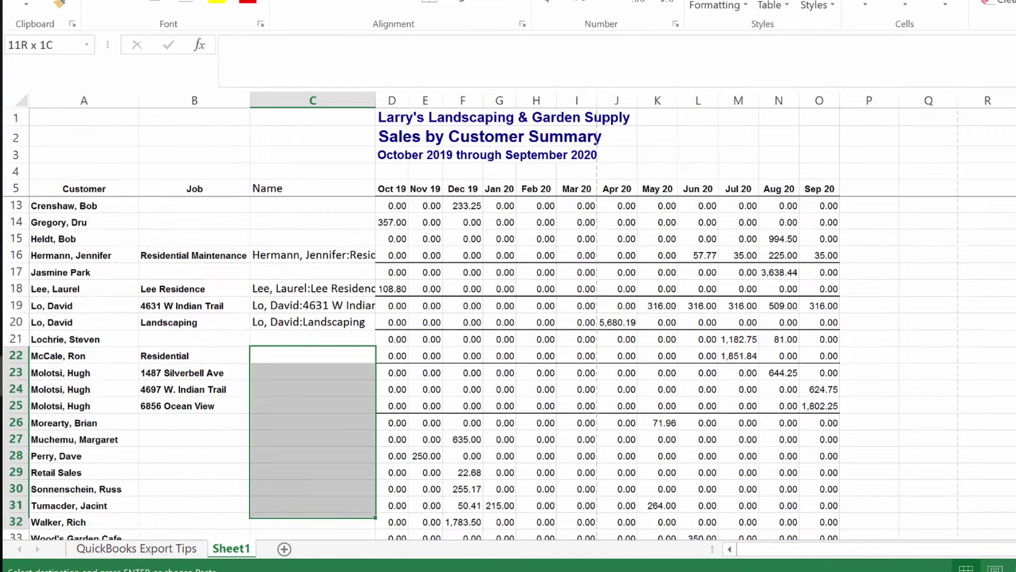
{"action": "key", "text": "shift+Down"}
{"action": "key", "text": "shift+Down"}
{"action": "key", "text": "ctrl+v"}
{"action": "key", "text": "Up"}
{"action": "key", "text": "Up"}
{"action": "key", "text": "Up"}
{"action": "key", "text": "Up"}
{"action": "key", "text": "Up"}
{"action": "key", "text": "Up"}
{"action": "key", "text": "Up"}
{"action": "key", "text": "Up"}
{"action": "key", "text": "Up"}
{"action": "key", "text": "Up"}
{"action": "key", "text": "Up"}
{"action": "key", "text": "Up"}
{"action": "key", "text": "Up"}
{"action": "key", "text": "Up"}
{"action": "key", "text": "Up"}
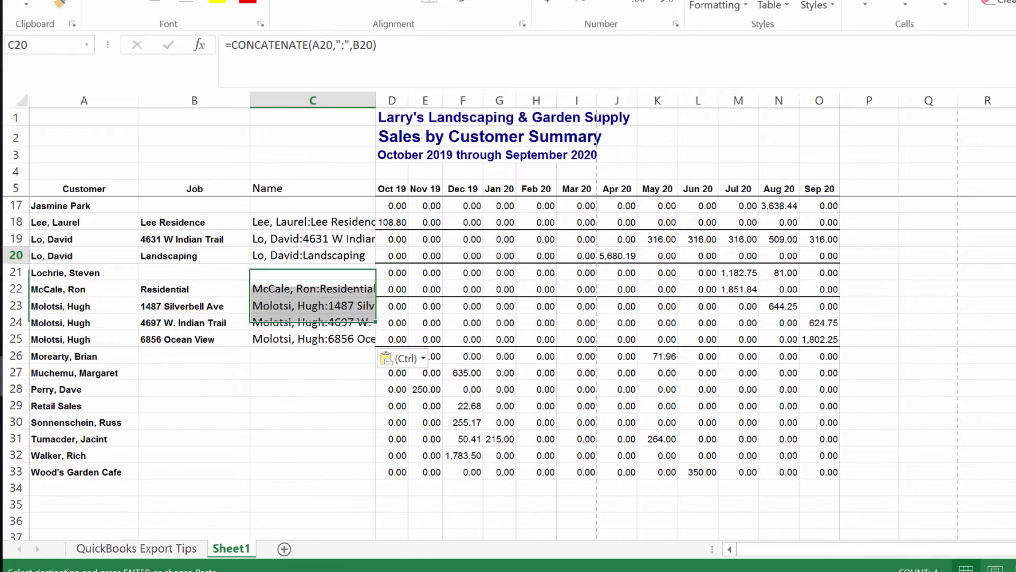
{"action": "scroll", "coordinate": [509, 318], "scroll_direction": "up", "scroll_amount": 1}
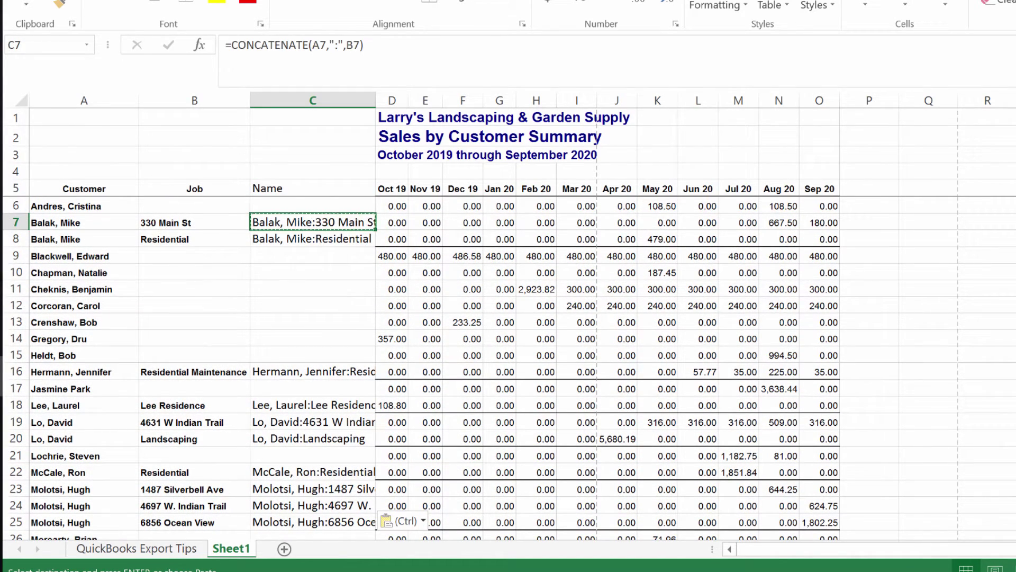
Fill the C7 formula down the whole Name column to row 25.
{"action": "left_click", "coordinate": [84, 206]}
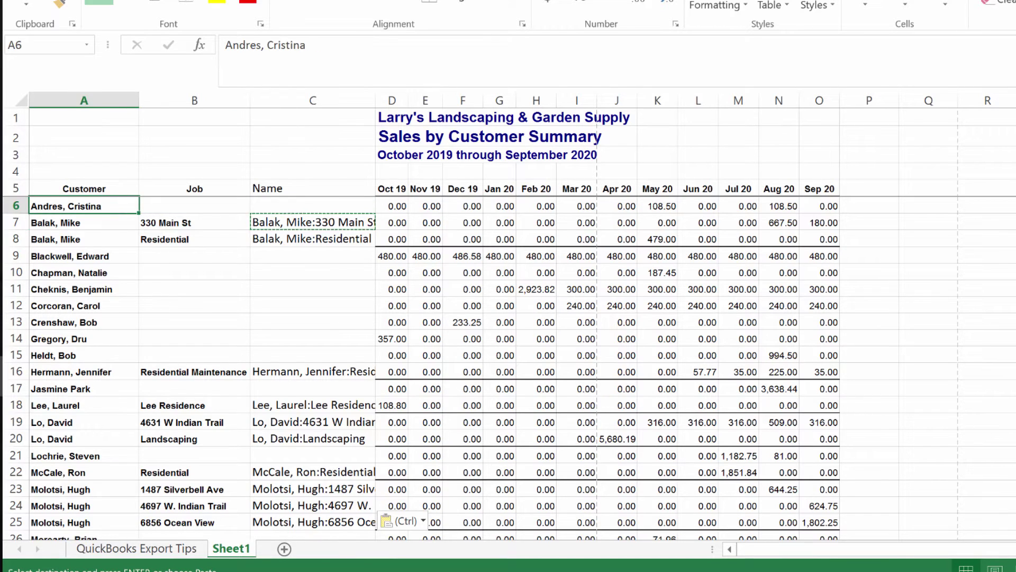
{"action": "key", "text": "Right"}
{"action": "key", "text": "Right"}
{"action": "key", "text": "Down"}
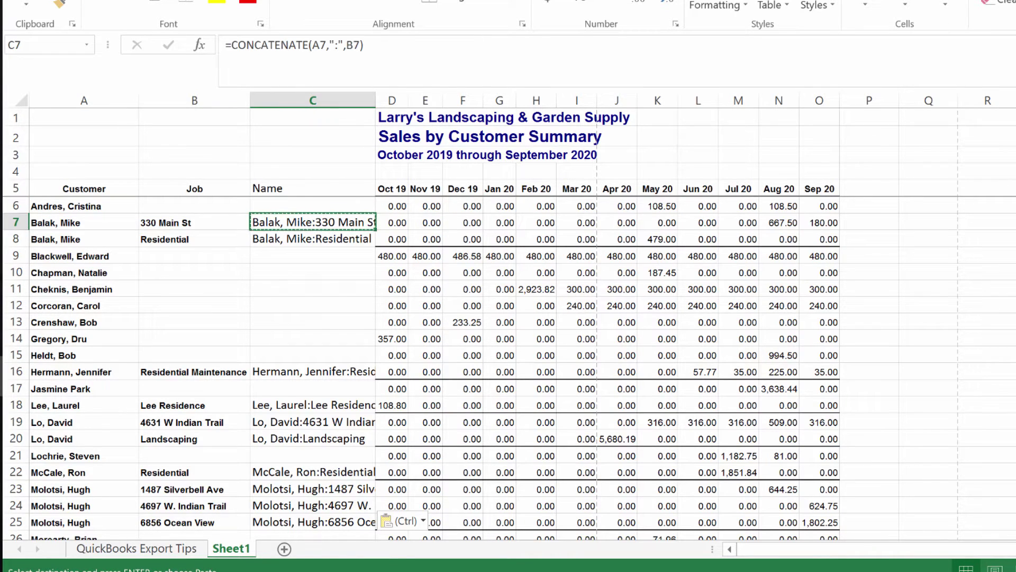
{"action": "key", "text": "shift+Down"}
{"action": "key", "text": "shift+Down"}
{"action": "key", "text": "shift+Down"}
{"action": "key", "text": "shift+Down"}
{"action": "key", "text": "shift+Down"}
{"action": "key", "text": "shift+Down"}
{"action": "key", "text": "shift+Down"}
{"action": "key", "text": "shift+Down"}
{"action": "key", "text": "shift+Down"}
{"action": "key", "text": "shift+Down"}
{"action": "key", "text": "shift+Down"}
{"action": "key", "text": "shift+Down"}
{"action": "key", "text": "shift+Down"}
{"action": "key", "text": "shift+Down"}
{"action": "key", "text": "shift+Down"}
{"action": "key", "text": "shift+Down"}
{"action": "key", "text": "shift+Down"}
{"action": "key", "text": "shift+Down"}
{"action": "key", "text": "ctrl+shift+Down"}
{"action": "key", "text": "ctrl+v"}
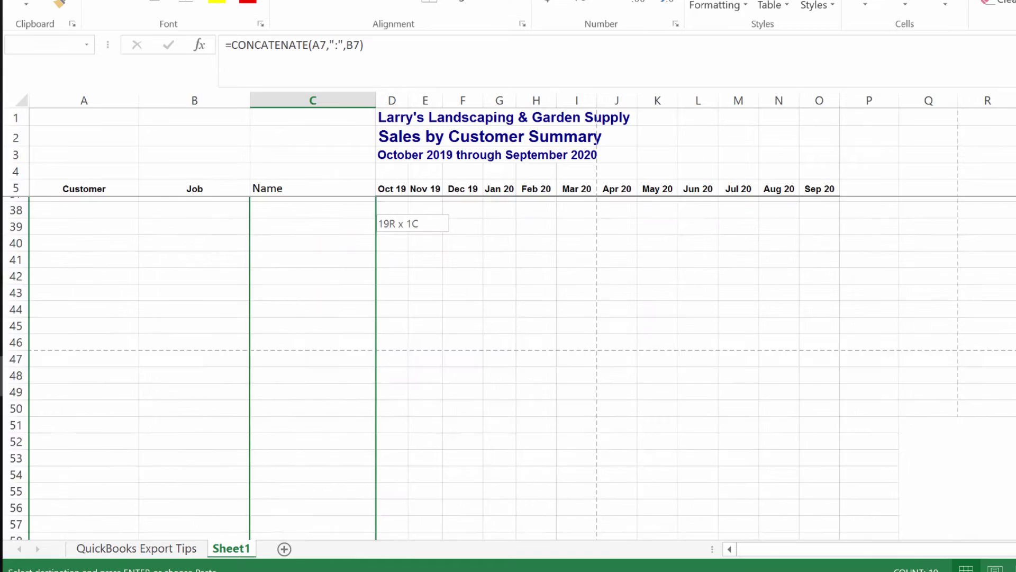
{"action": "scroll", "coordinate": [336, 339], "scroll_direction": "up", "scroll_amount": 6}
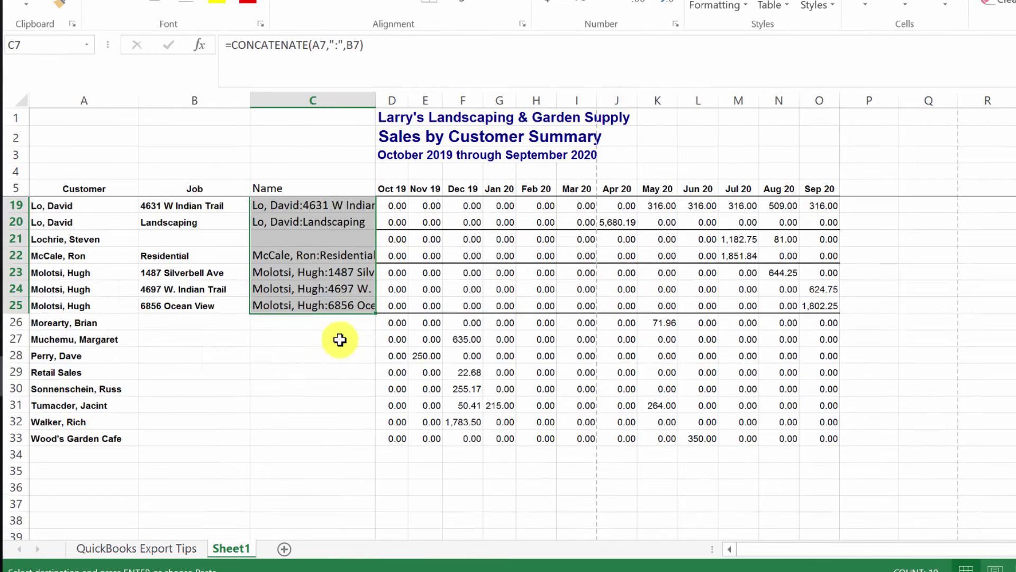
{"action": "scroll", "coordinate": [351, 255], "scroll_direction": "down", "scroll_amount": 1}
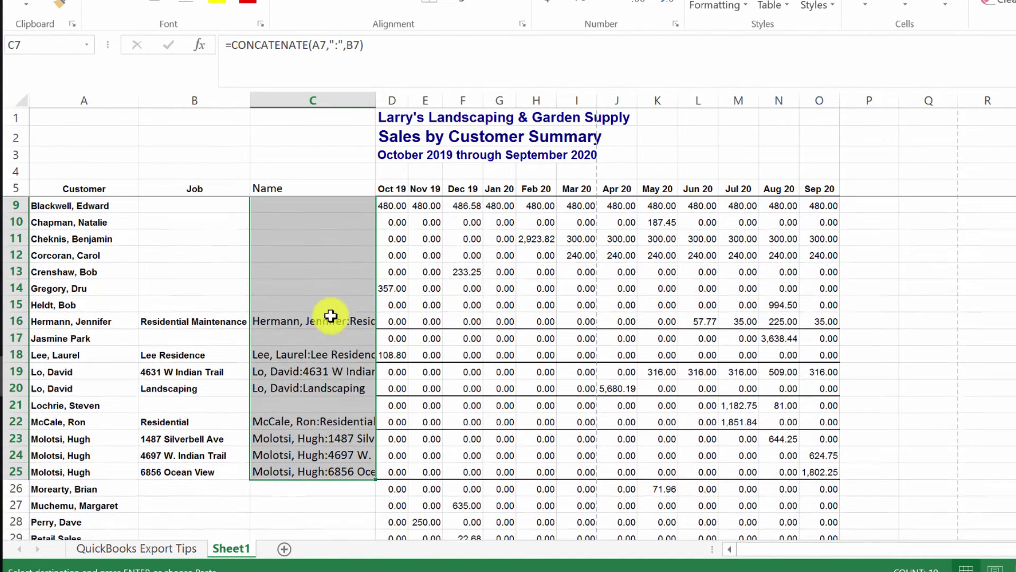
{"action": "scroll", "coordinate": [320, 364], "scroll_direction": "up", "scroll_amount": 1}
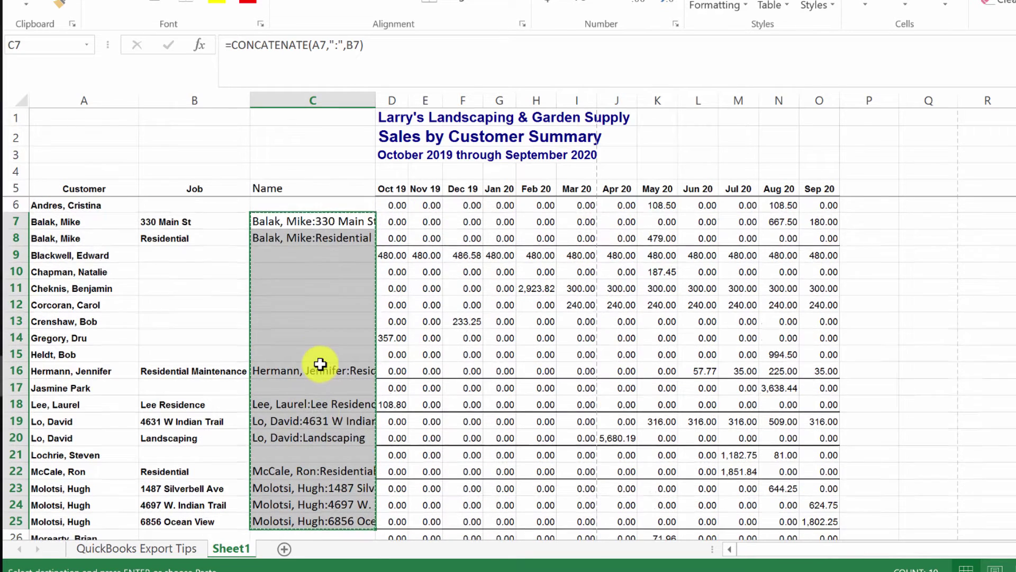
Replace the column C formulas with their plain-text values using Paste Values.
{"action": "right_click", "coordinate": [281, 222]}
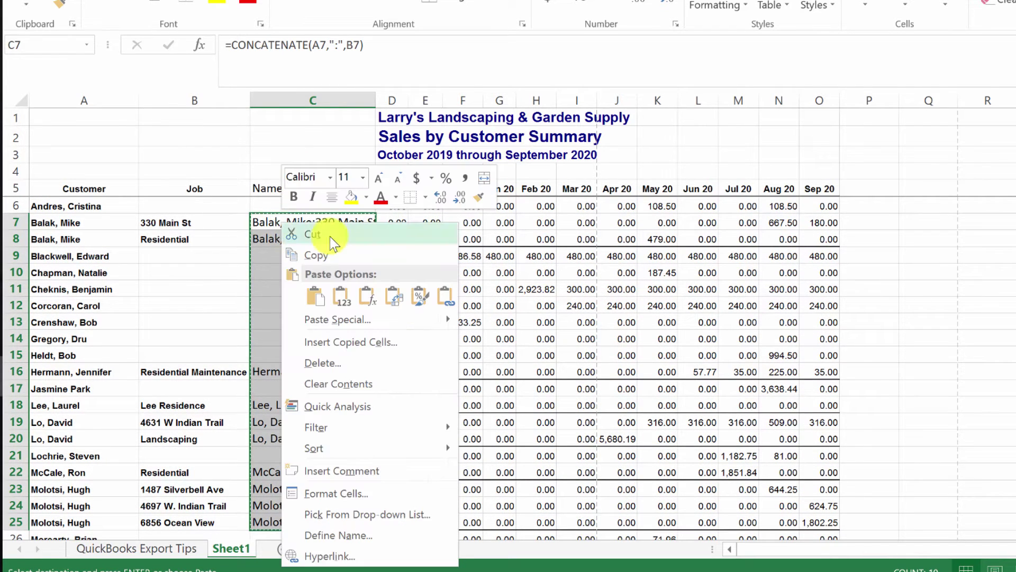
{"action": "left_click", "coordinate": [343, 300]}
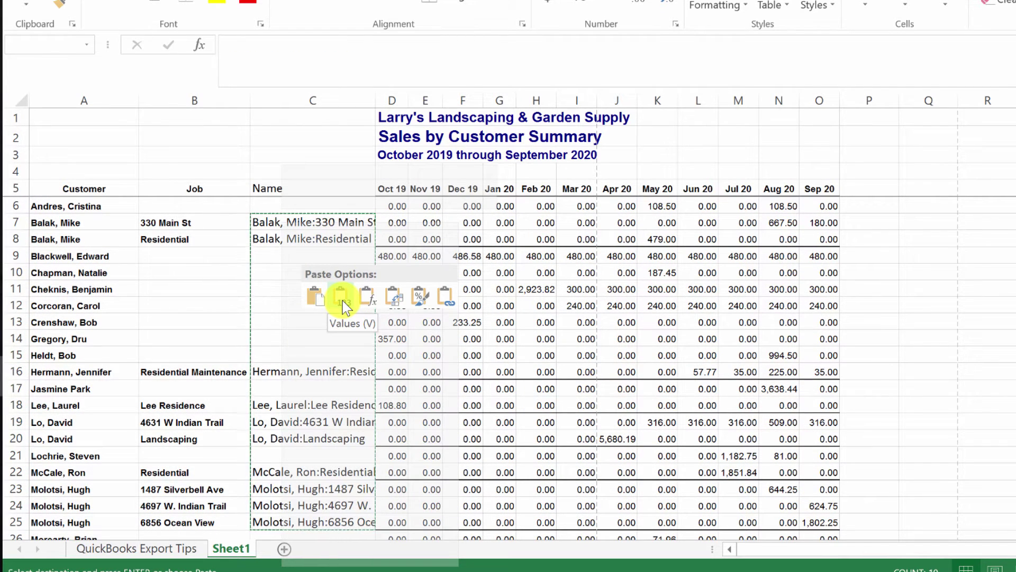
{"action": "left_click", "coordinate": [309, 222]}
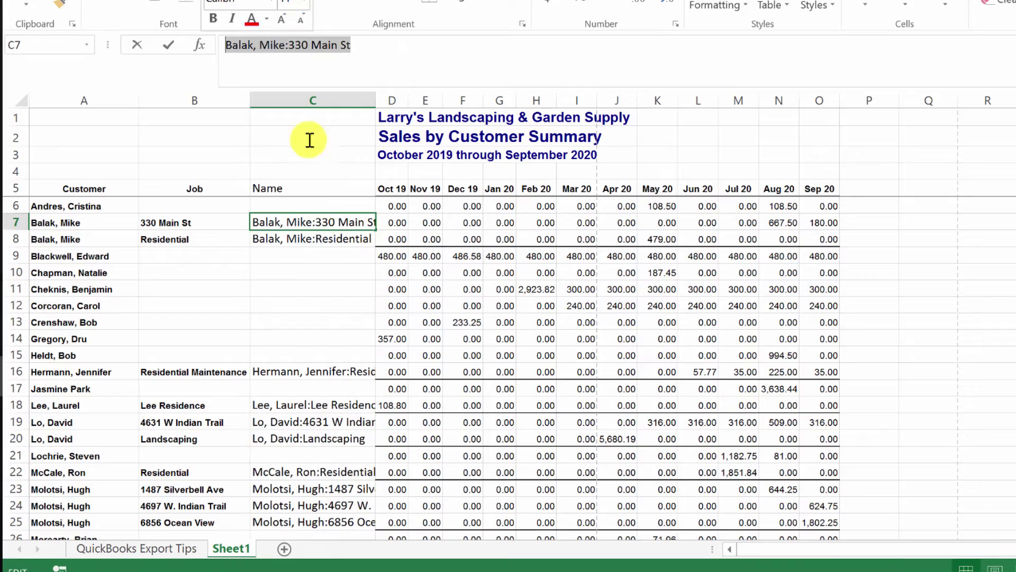
{"action": "left_click", "coordinate": [325, 220]}
{"action": "left_click", "coordinate": [280, 204]}
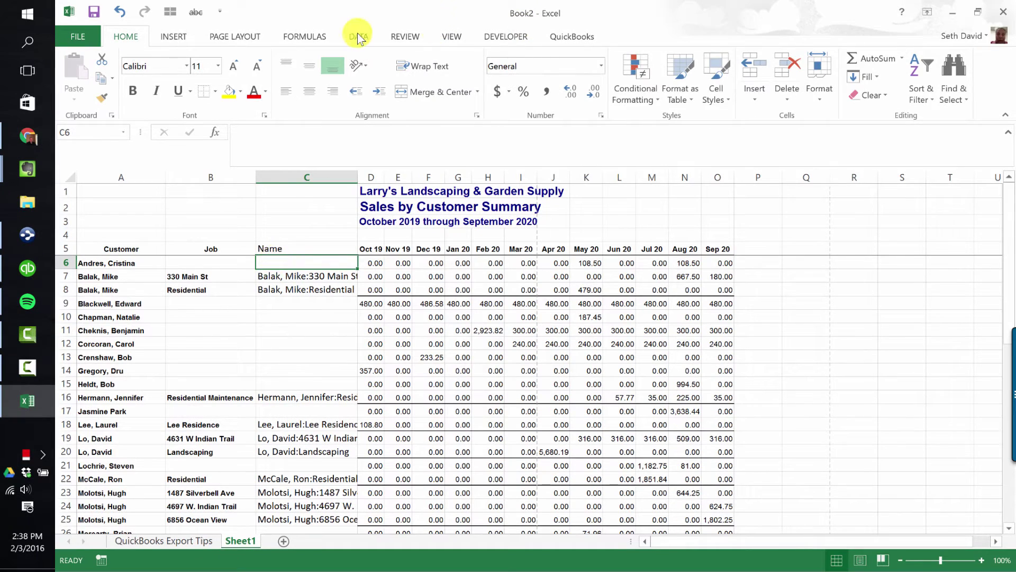
Sort rows A to Z by Name and paste customer names A16:A33 into the blanks from C16.
{"action": "left_click", "coordinate": [364, 4]}
{"action": "left_click", "coordinate": [382, 74]}
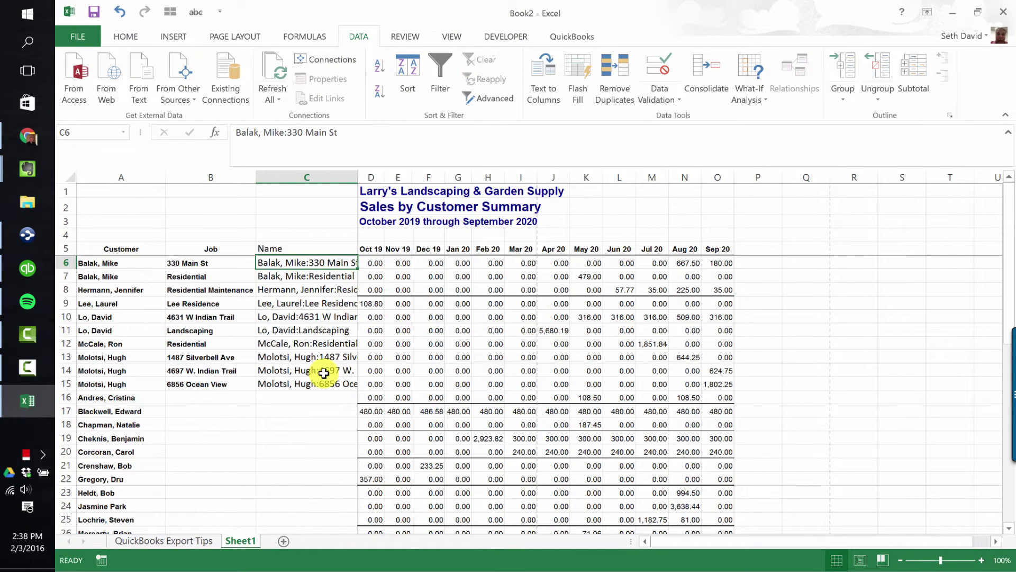
{"action": "left_click", "coordinate": [296, 397]}
{"action": "scroll", "coordinate": [325, 365], "scroll_direction": "down", "scroll_amount": 2}
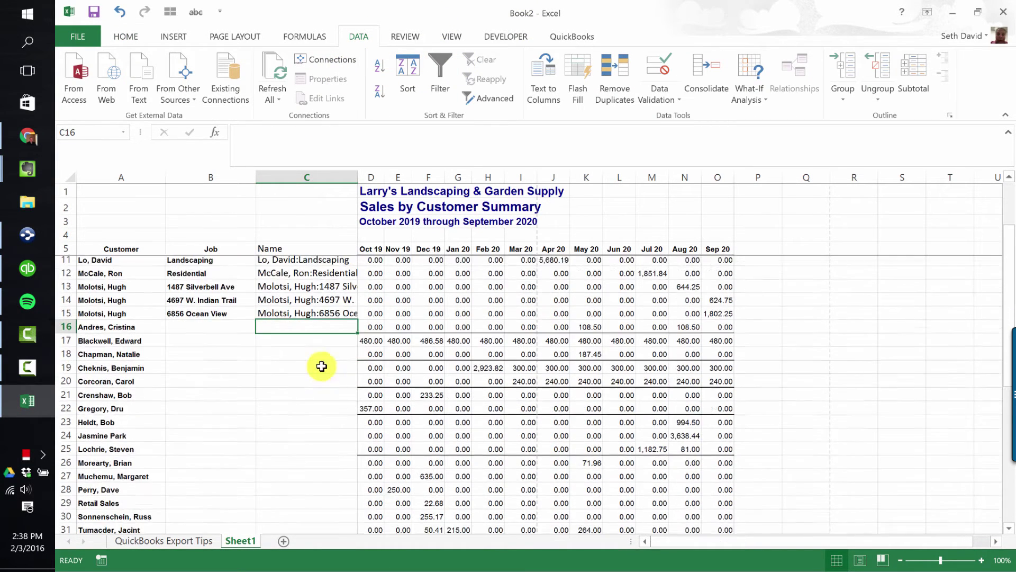
{"action": "left_click_drag", "start_coordinate": [109, 319], "coordinate": [110, 505]}
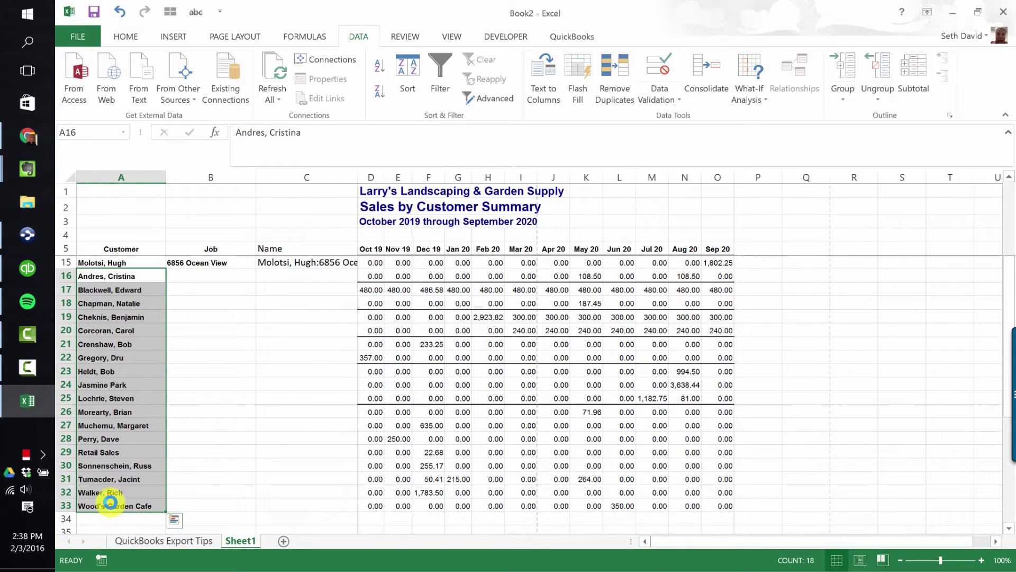
{"action": "key", "text": "ctrl+c"}
{"action": "scroll", "coordinate": [153, 468], "scroll_direction": "up", "scroll_amount": 3}
{"action": "left_click", "coordinate": [289, 398]}
{"action": "key", "text": "ctrl+v"}
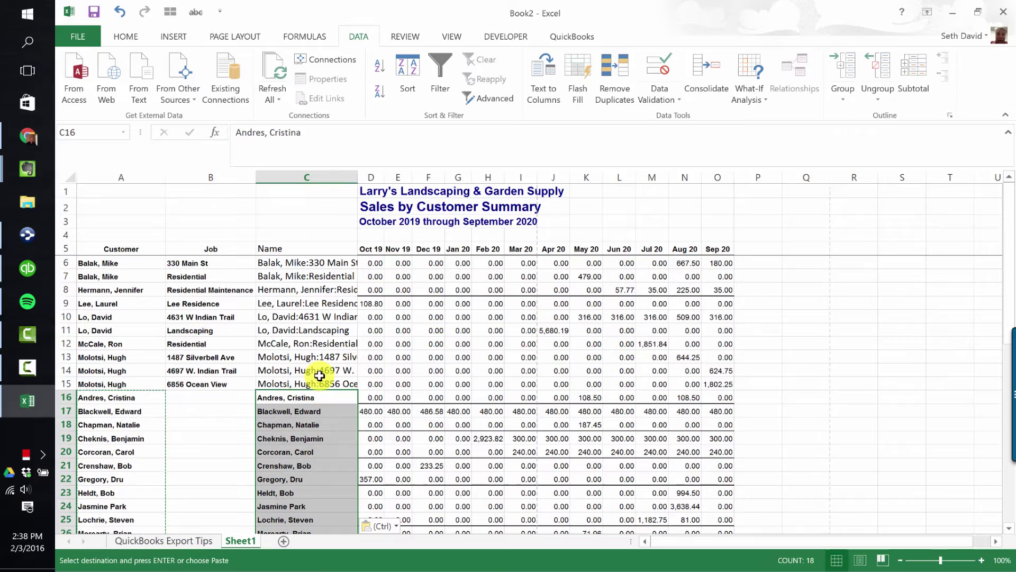
Delete the Customer and Job columns and Format Painter the bold onto names A6:A15.
{"action": "left_click_drag", "start_coordinate": [118, 176], "coordinate": [177, 176]}
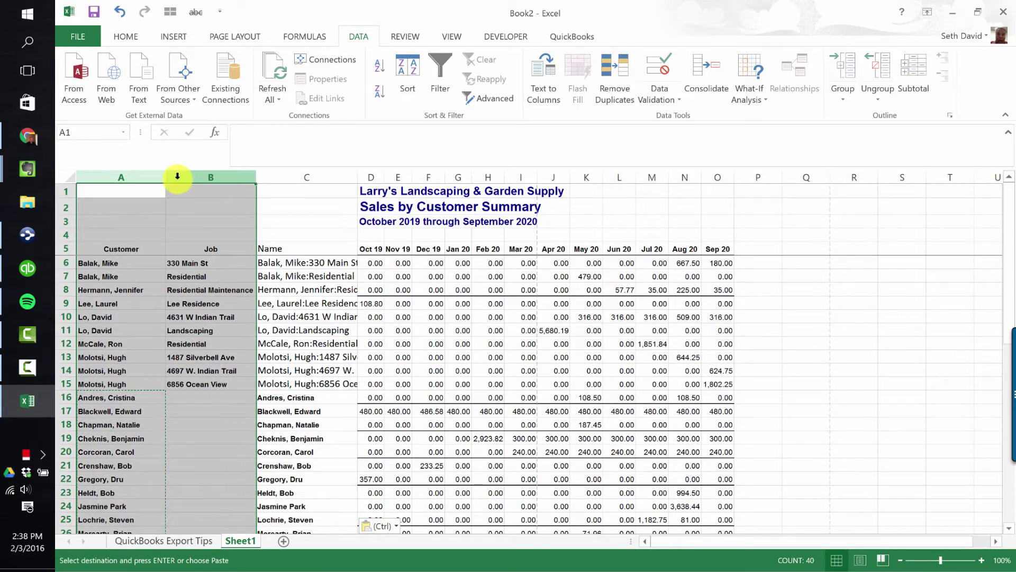
{"action": "key", "text": "ctrl+minus"}
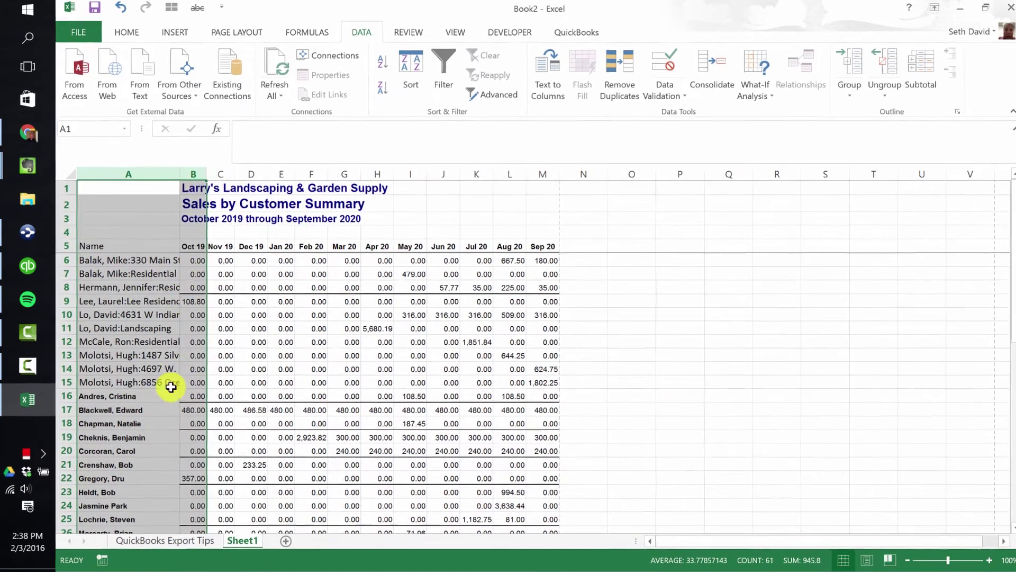
{"action": "left_click", "coordinate": [139, 397]}
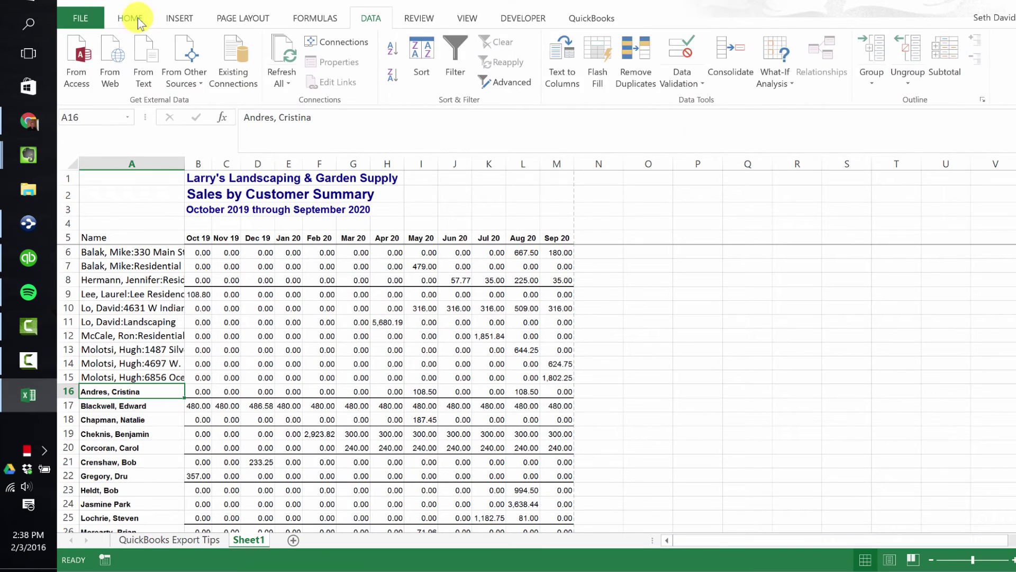
{"action": "left_click", "coordinate": [130, 18]}
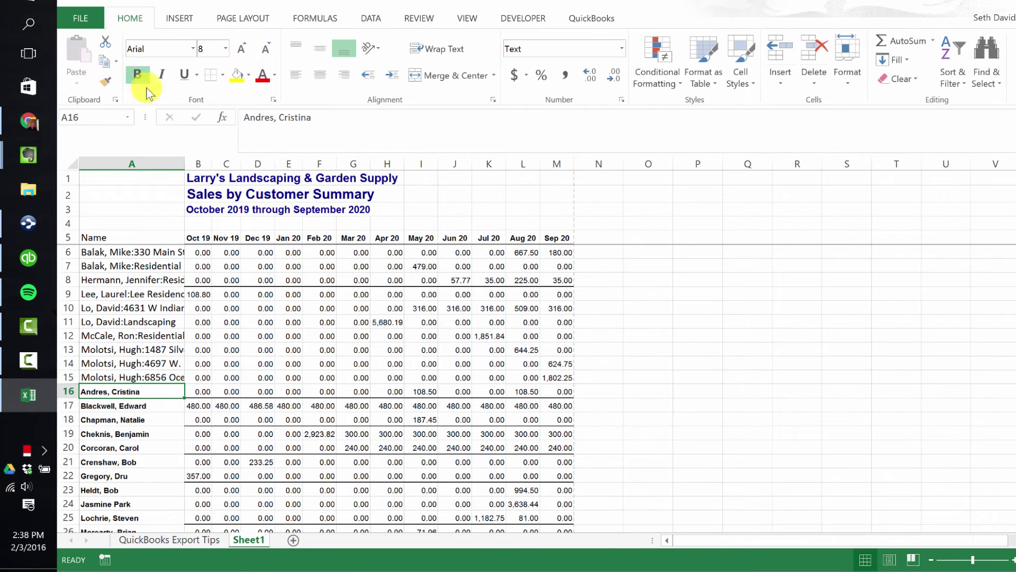
{"action": "left_click", "coordinate": [105, 81]}
{"action": "mouse_move", "coordinate": [87, 378]}
{"action": "left_mouse_down"}
{"action": "mouse_move", "coordinate": [108, 348]}
{"action": "mouse_move", "coordinate": [100, 253]}
{"action": "left_mouse_up"}
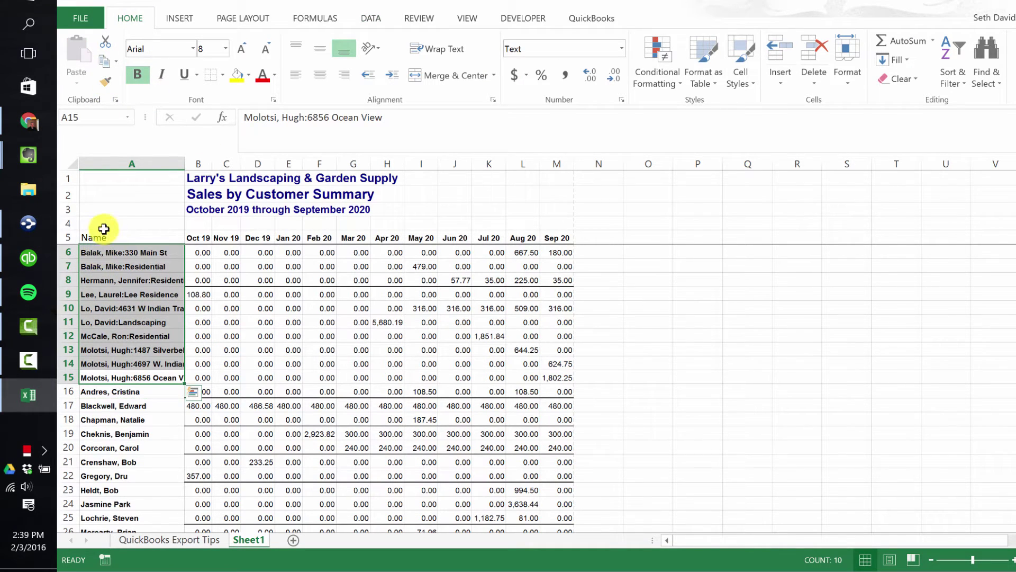
Autofit all columns and apply All Borders to the sales figures B6:M33.
{"action": "left_click", "coordinate": [76, 163]}
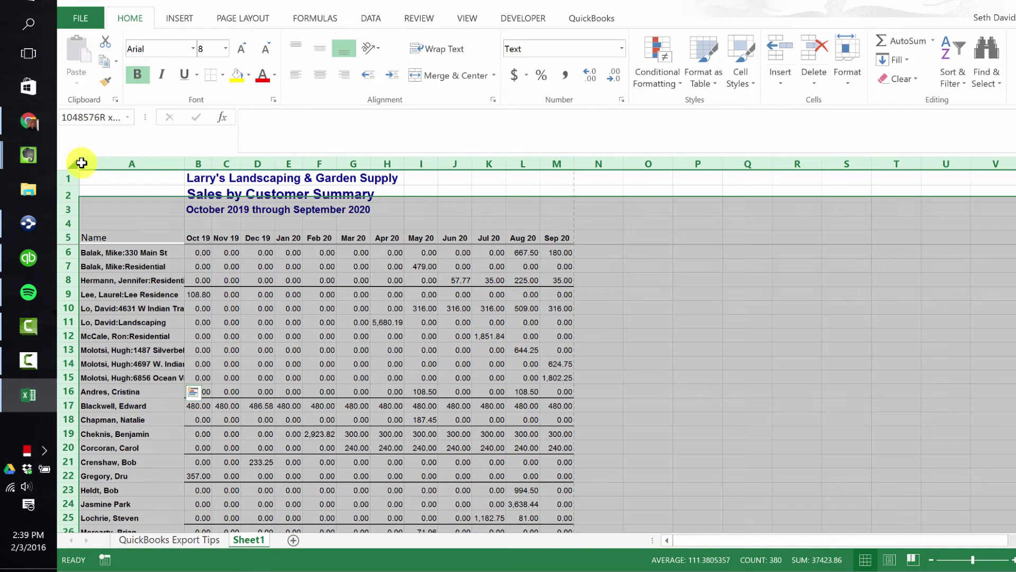
{"action": "double_click", "coordinate": [185, 164]}
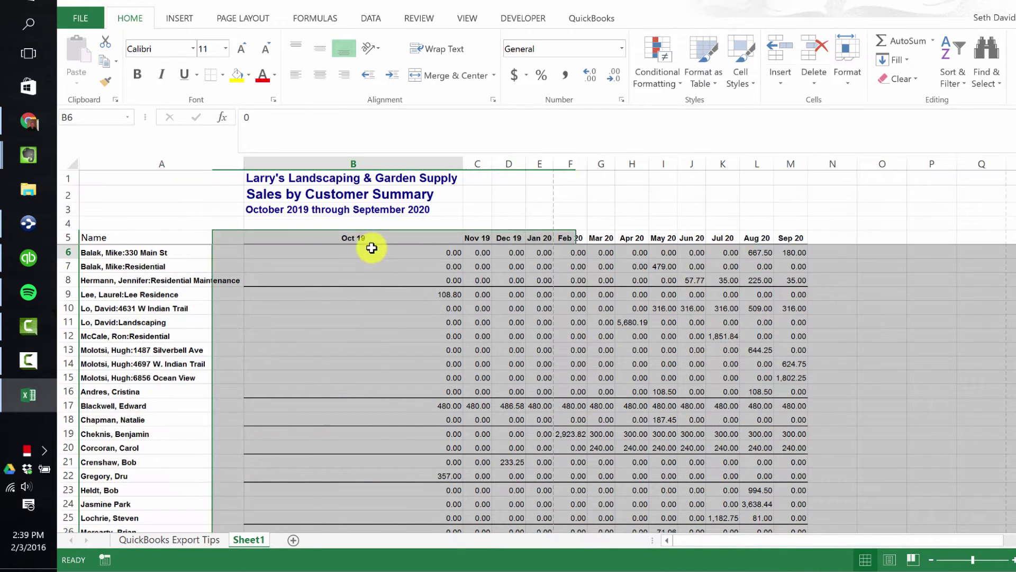
{"action": "left_click", "coordinate": [388, 255]}
{"action": "scroll", "coordinate": [638, 263], "scroll_direction": "down", "scroll_amount": 4}
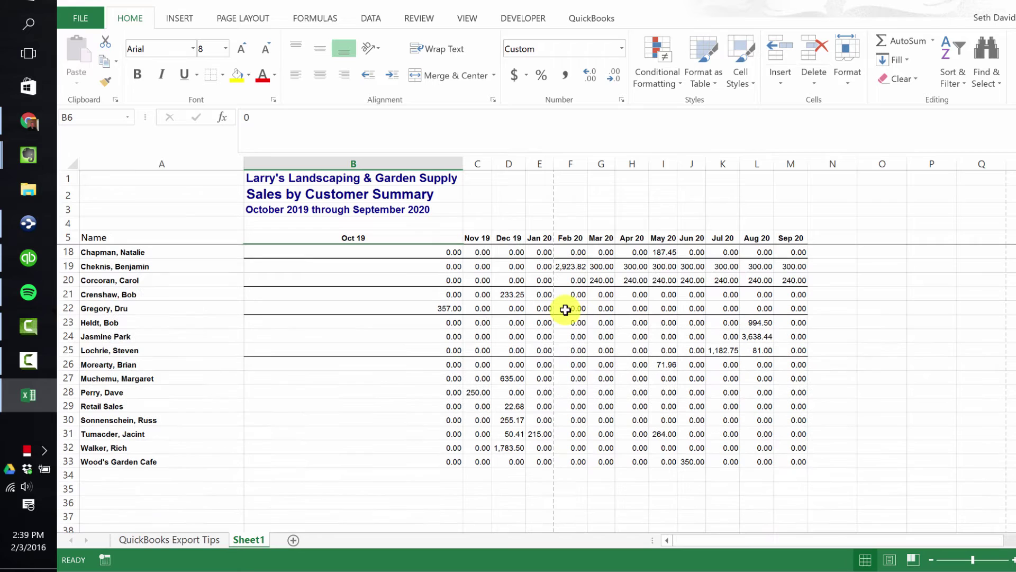
{"action": "left_click", "coordinate": [792, 460], "text": "shift"}
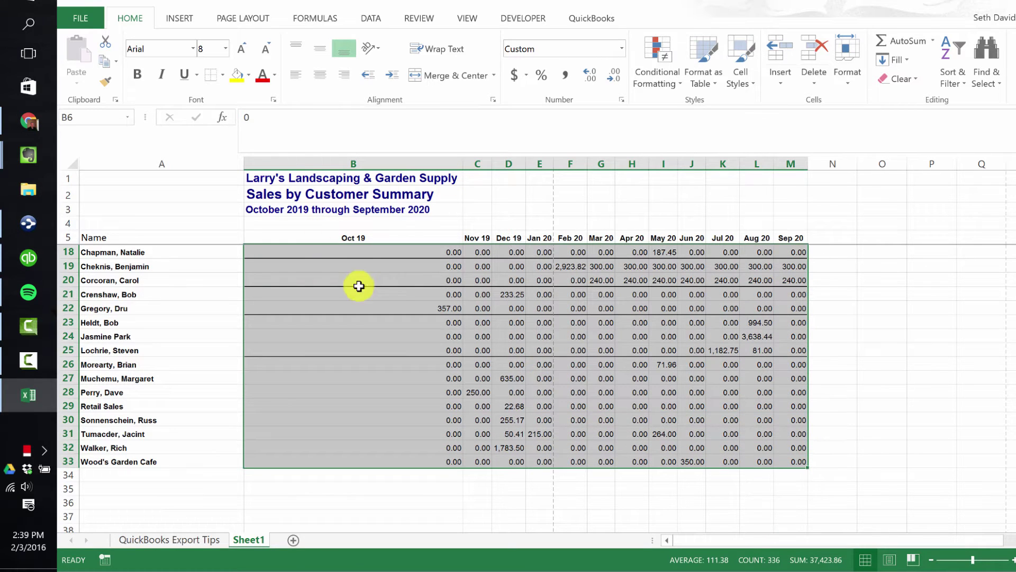
{"action": "scroll", "coordinate": [347, 263], "scroll_direction": "up", "scroll_amount": 4}
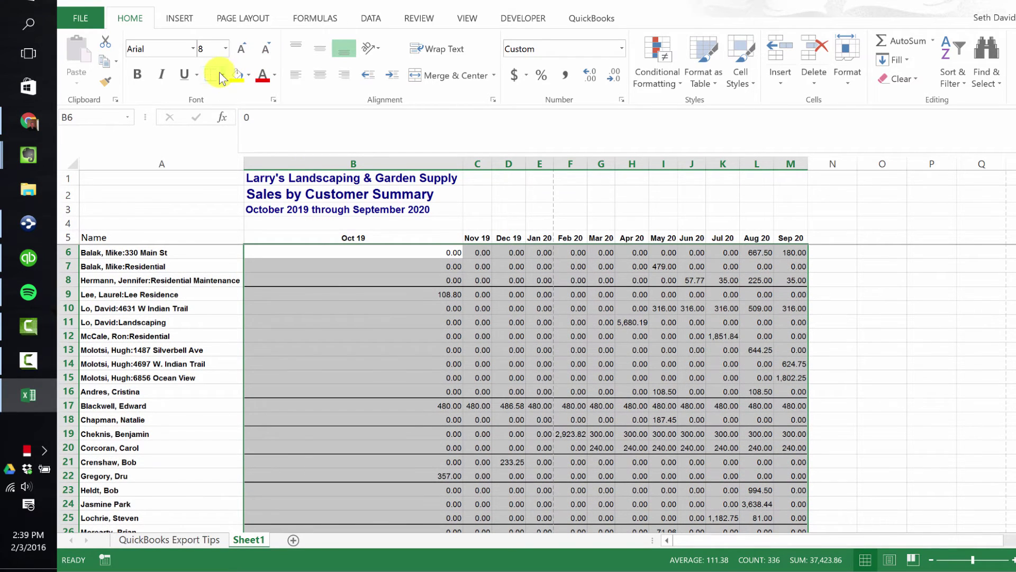
{"action": "left_click", "coordinate": [224, 73]}
{"action": "left_click", "coordinate": [250, 197]}
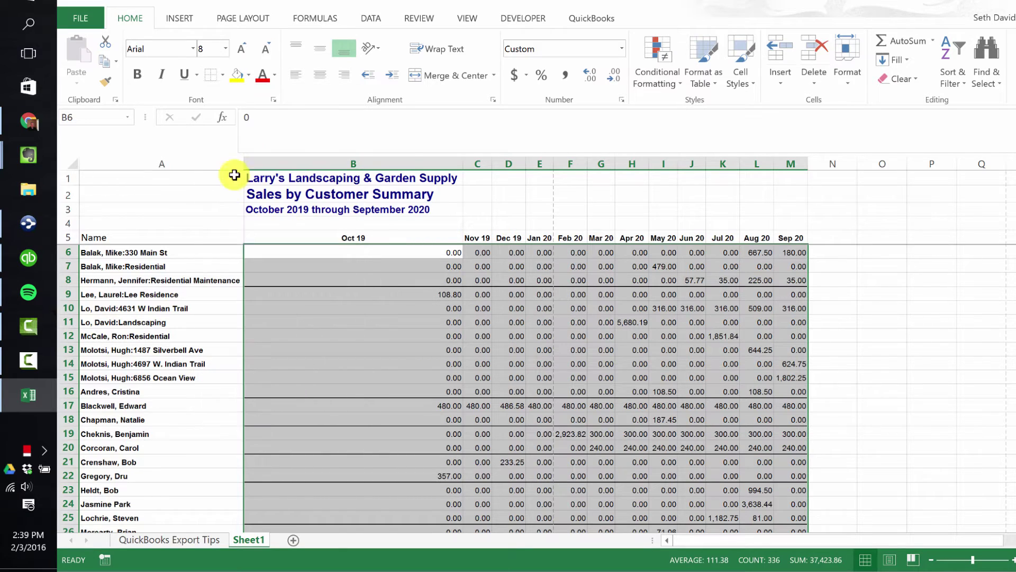
Move the title lines from B1:B3 into column A and autofit all columns again.
{"action": "left_click_drag", "start_coordinate": [284, 175], "coordinate": [200, 193]}
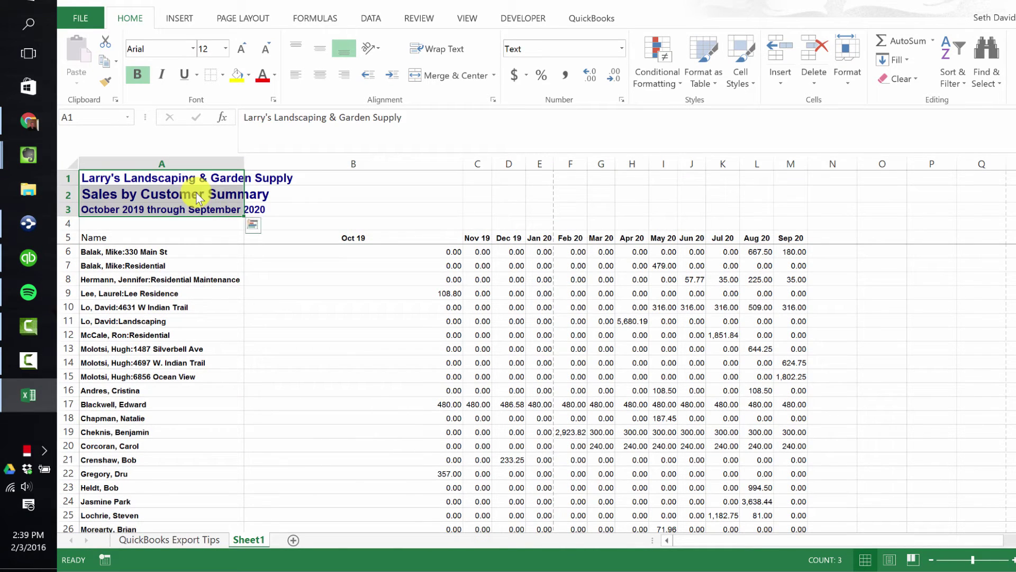
{"action": "left_click", "coordinate": [81, 166]}
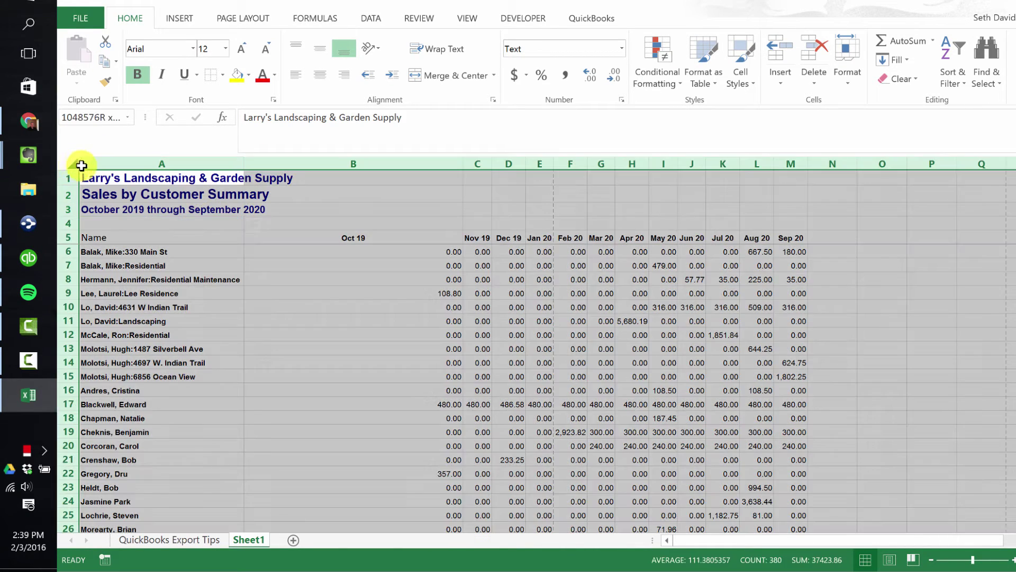
{"action": "double_click", "coordinate": [246, 163]}
{"action": "left_click", "coordinate": [688, 253]}
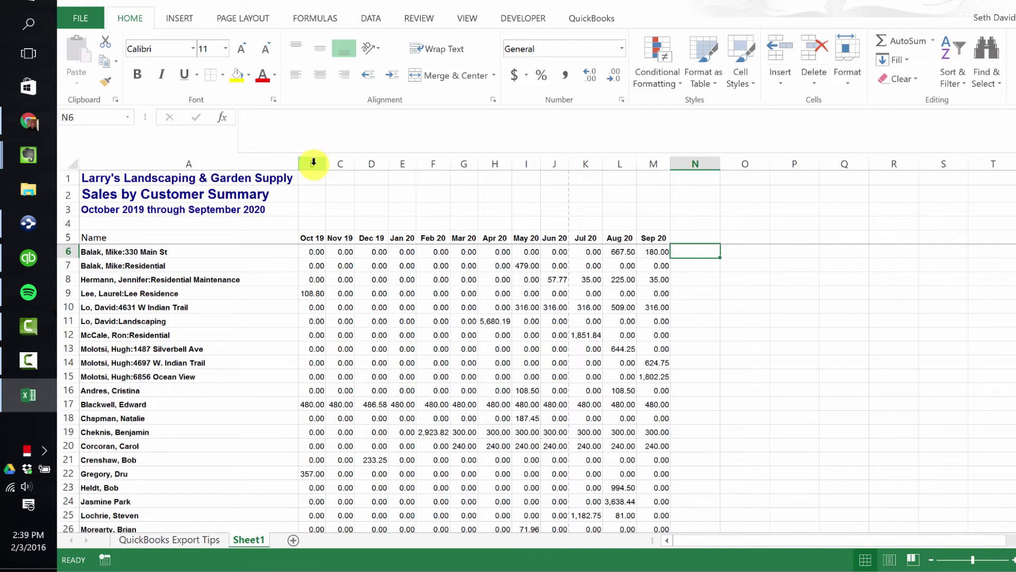
Fill the month columns B through M with light blue.
{"action": "left_click_drag", "start_coordinate": [313, 163], "coordinate": [657, 163]}
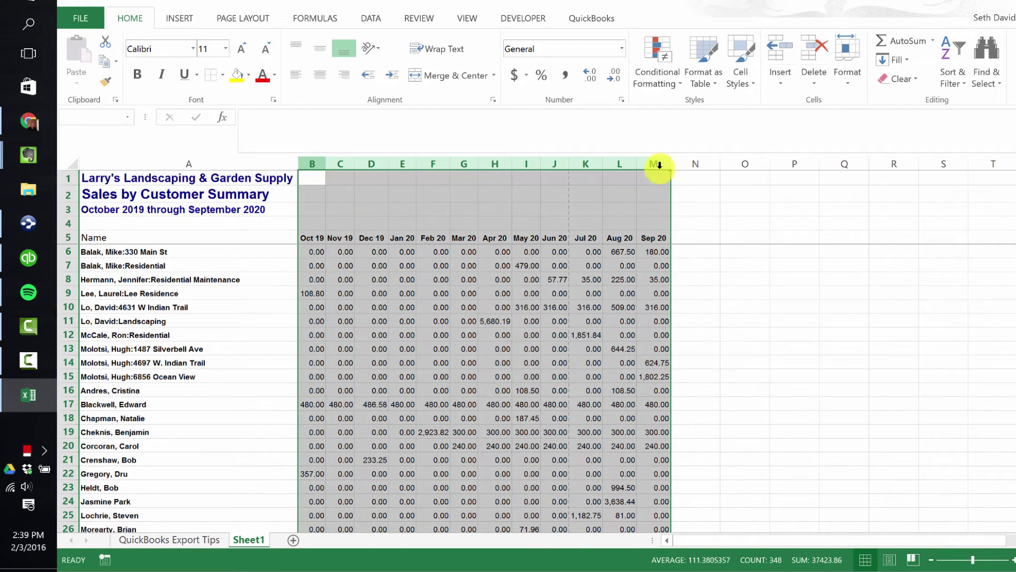
{"action": "left_click", "coordinate": [248, 76]}
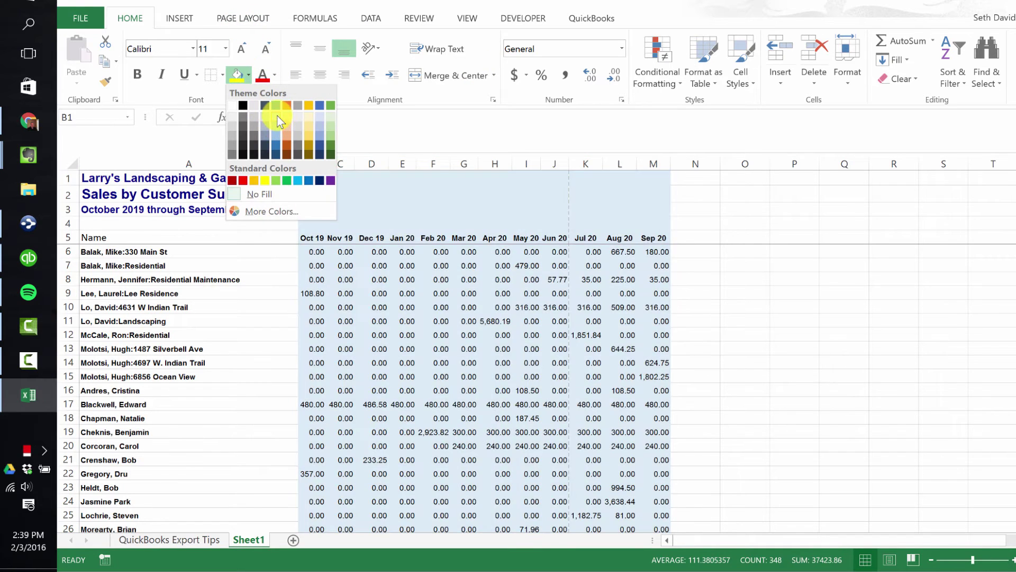
{"action": "left_click", "coordinate": [278, 116]}
Fill the unused columns N through T with grey.
{"action": "left_click_drag", "start_coordinate": [685, 163], "coordinate": [974, 173]}
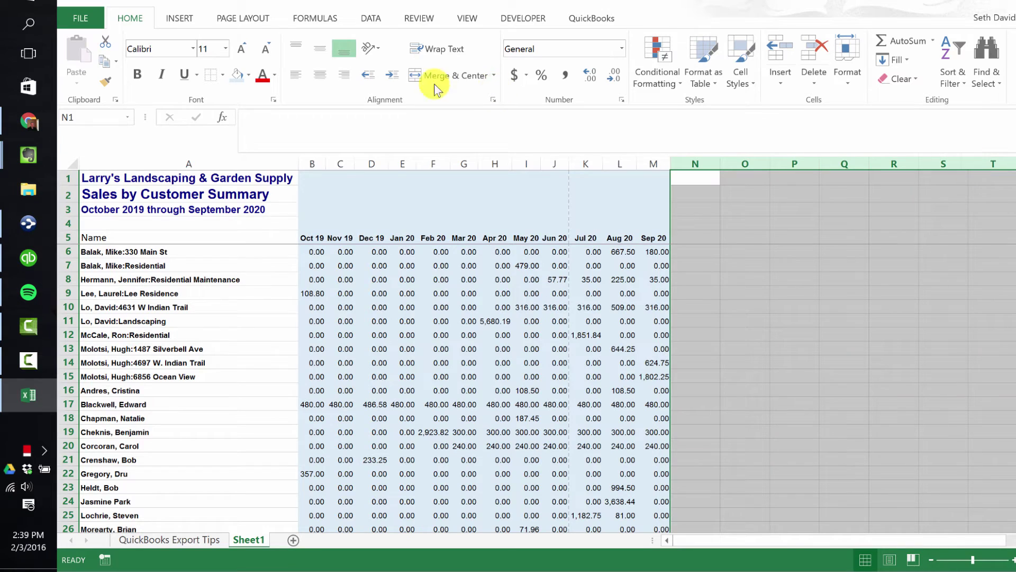
{"action": "left_click", "coordinate": [249, 76]}
{"action": "left_click", "coordinate": [228, 113]}
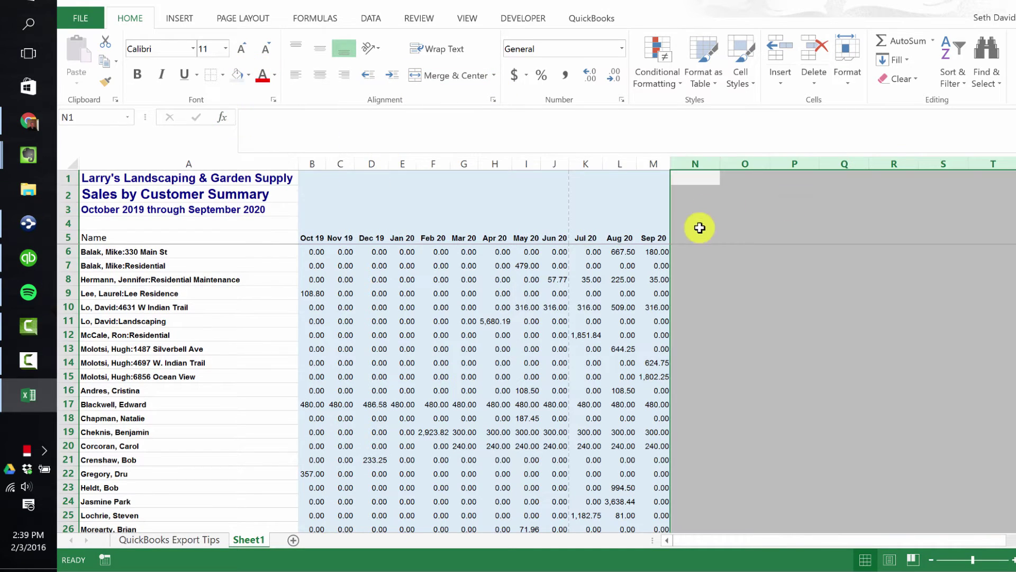
{"action": "left_click", "coordinate": [690, 240]}
{"action": "left_click", "coordinate": [655, 241]}
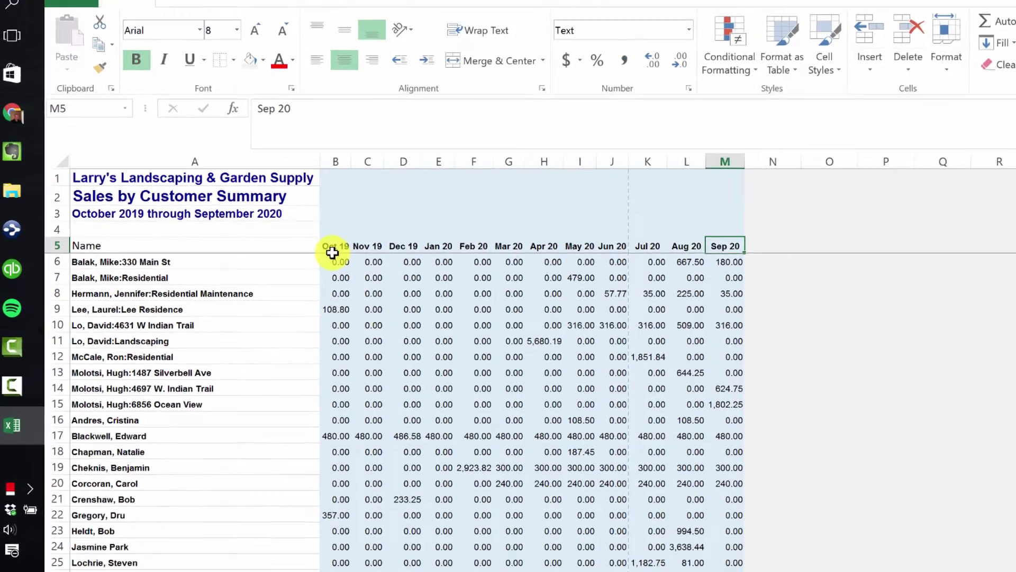
{"action": "left_click", "coordinate": [312, 238]}
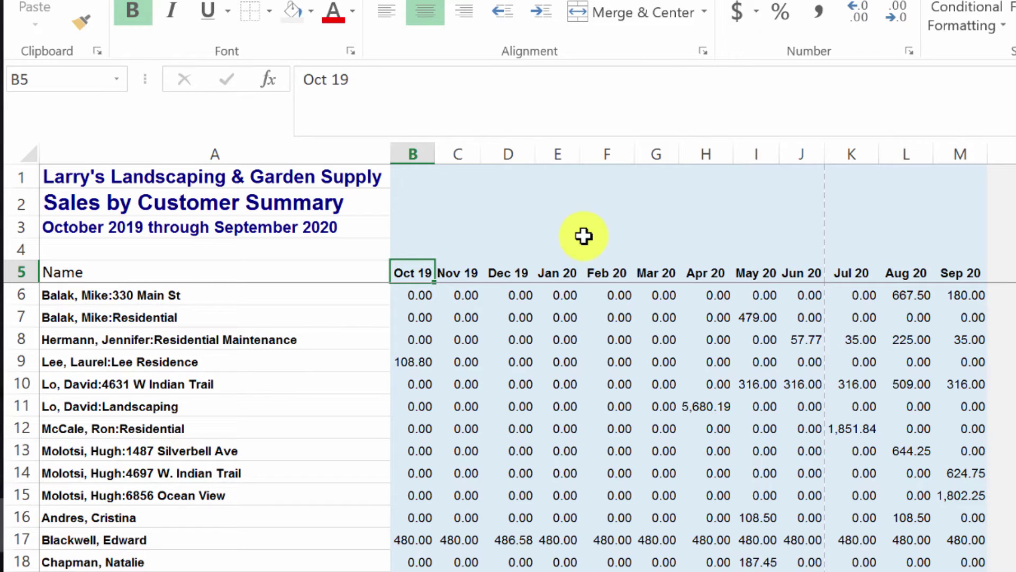
Enter the date 10/1/19 in B5.
{"action": "type", "text": "10/1/"}
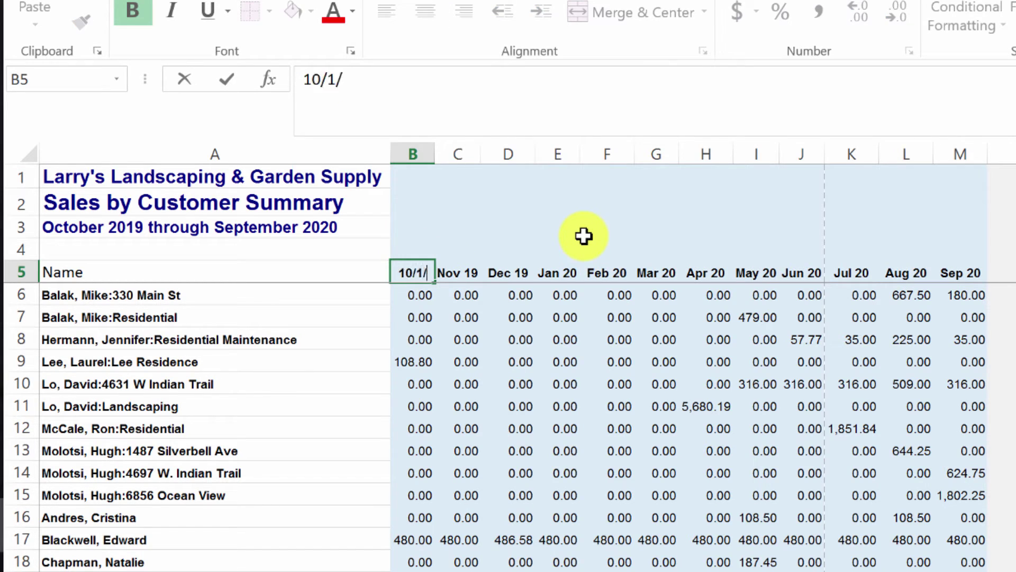
{"action": "type", "text": "19"}
{"action": "key", "text": "Return"}
{"action": "key", "text": "Up"}
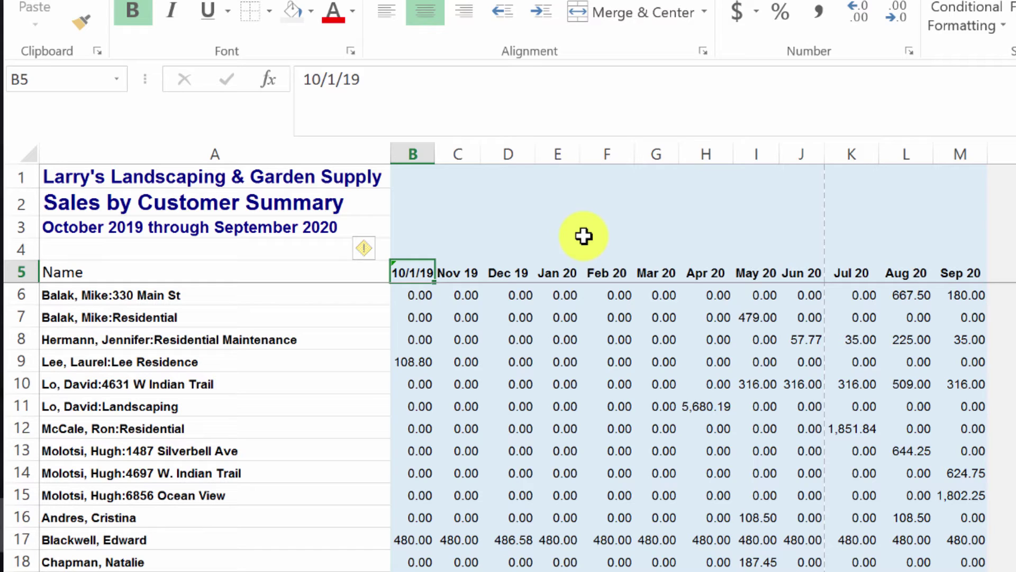
Put =DATE(YEAR(B5),MONTH(B5)+1,DAY(B5)) in C5 for the following month.
{"action": "key", "text": "Right"}
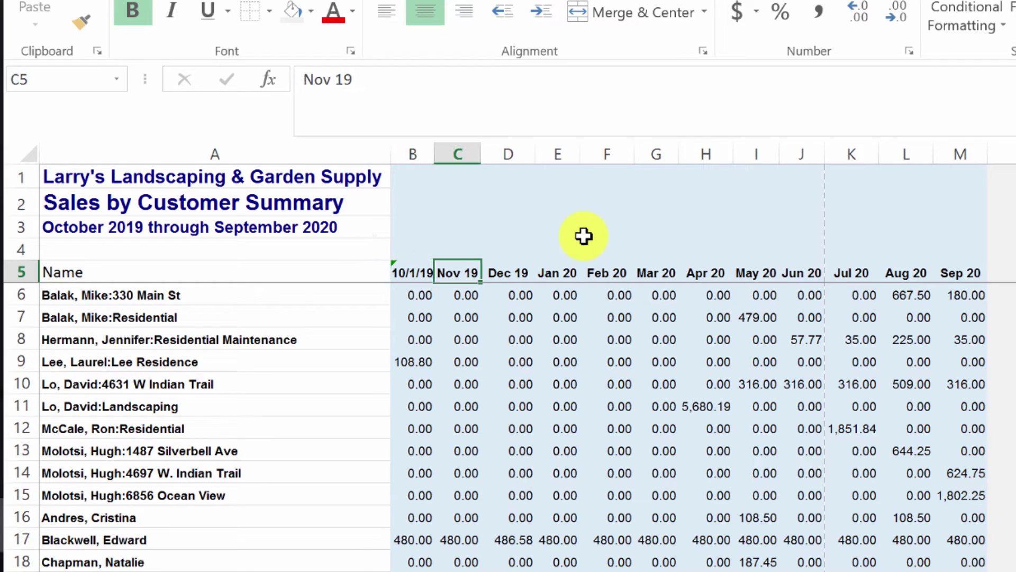
{"action": "type", "text": "="}
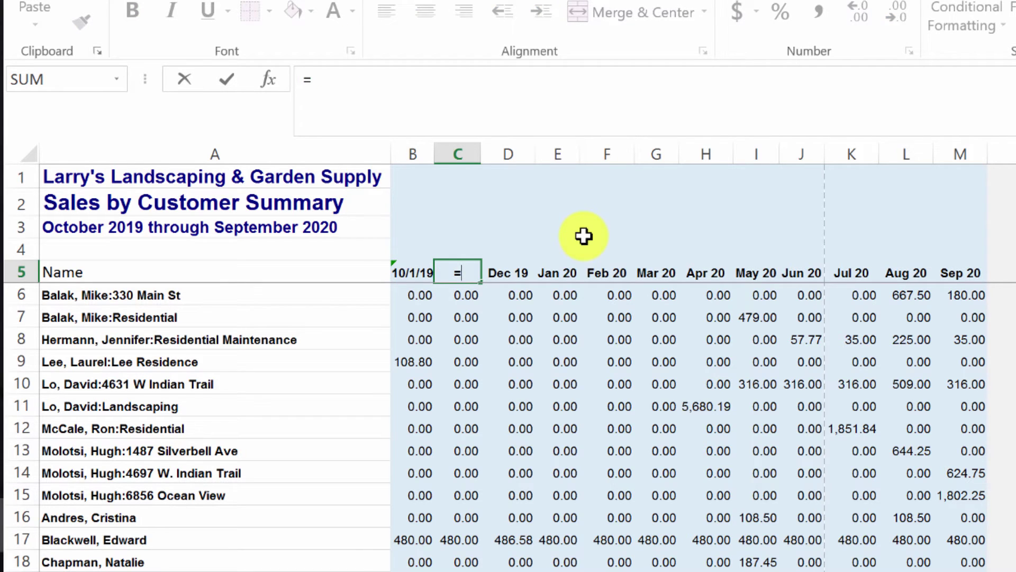
{"action": "type", "text": "date"}
{"action": "key", "text": "Tab"}
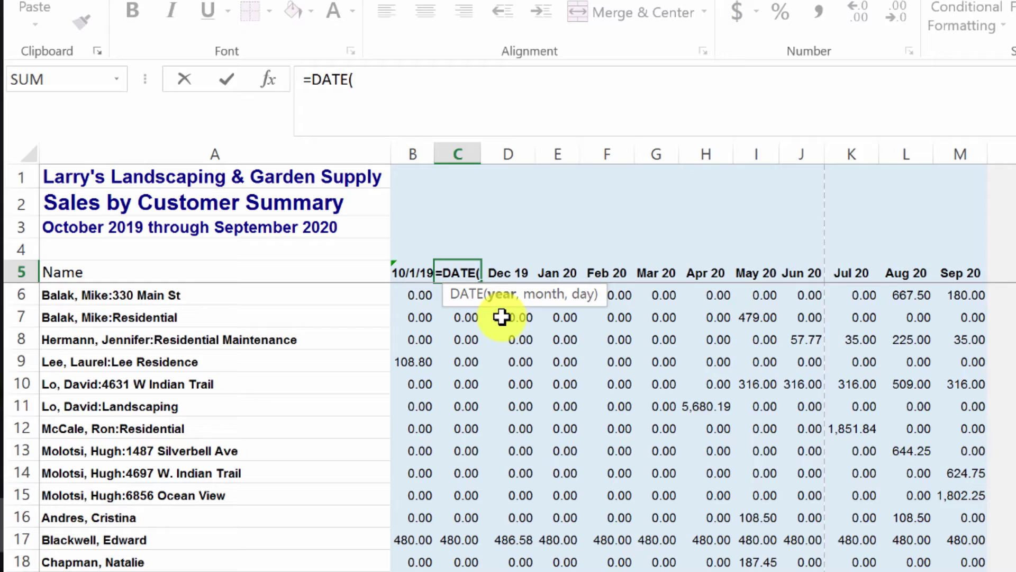
{"action": "type", "text": "year"}
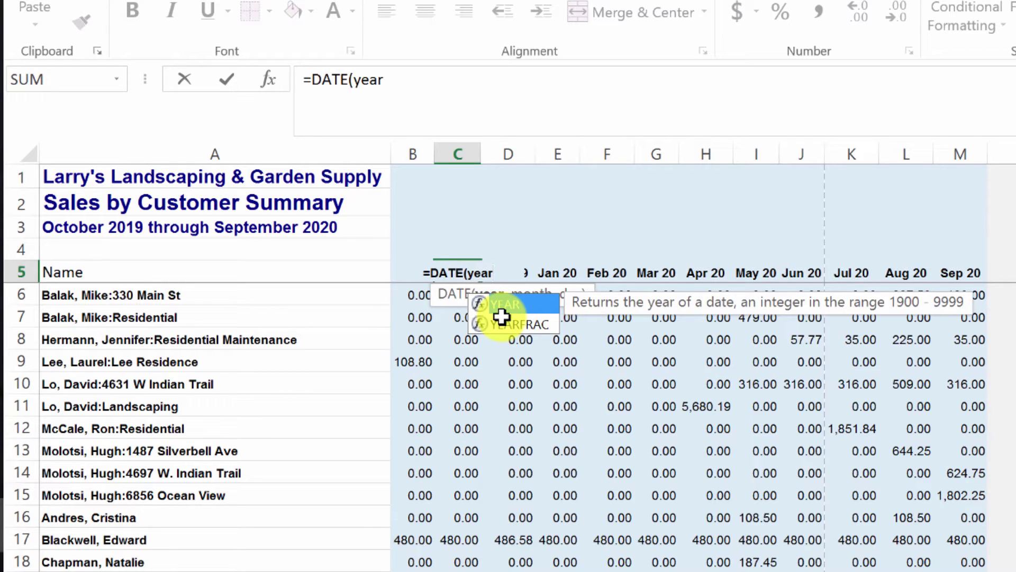
{"action": "type", "text": "("}
{"action": "key", "text": "Left"}
{"action": "type", "text": "),"}
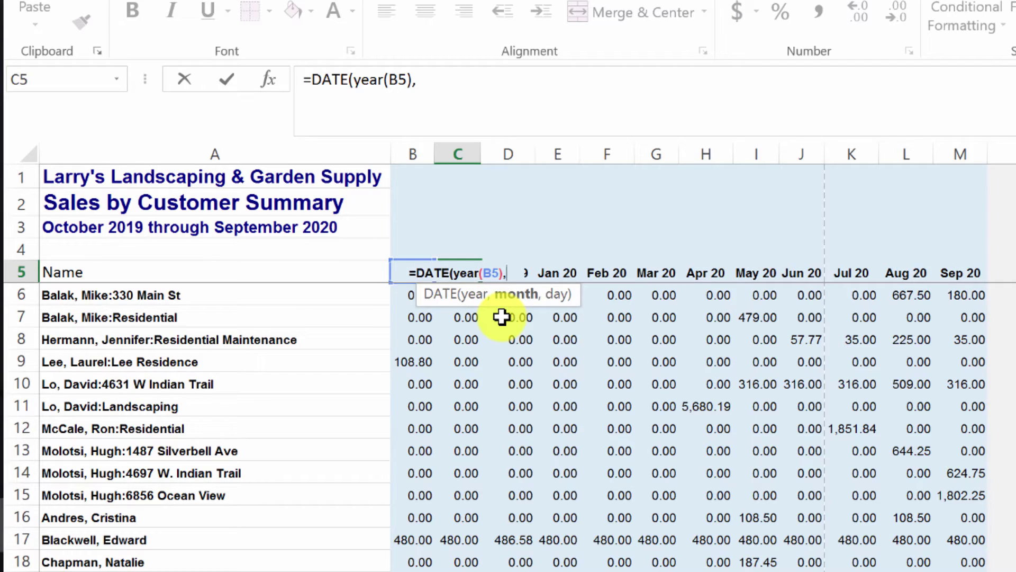
{"action": "type", "text": "month("}
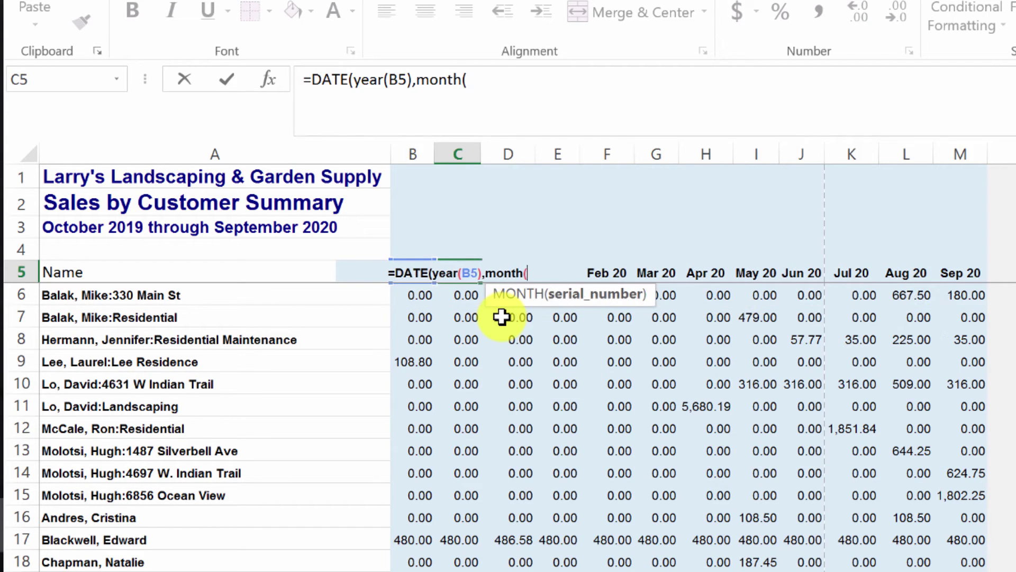
{"action": "key", "text": "Left"}
{"action": "type", "text": ")+1"}
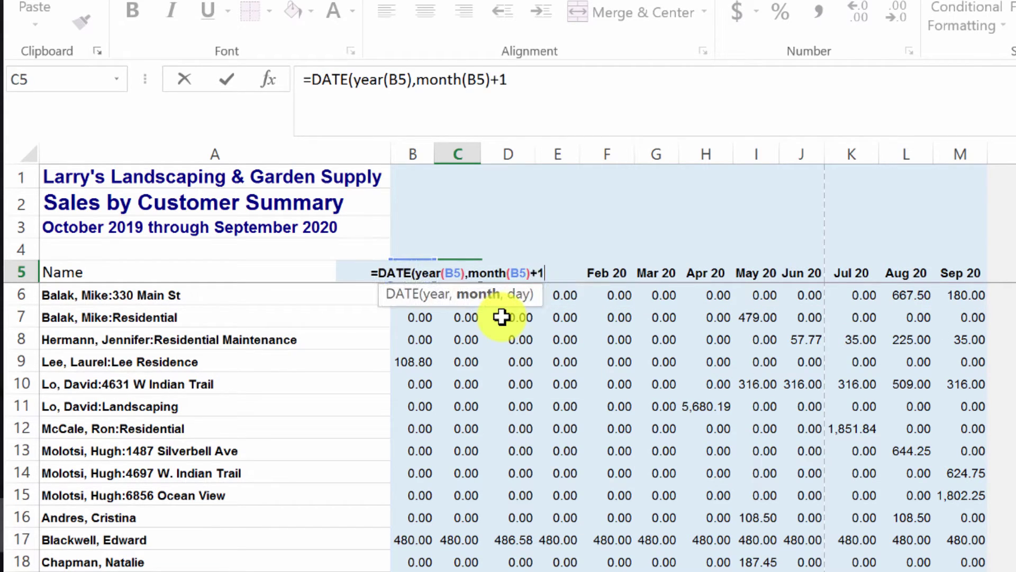
{"action": "type", "text": ",day"}
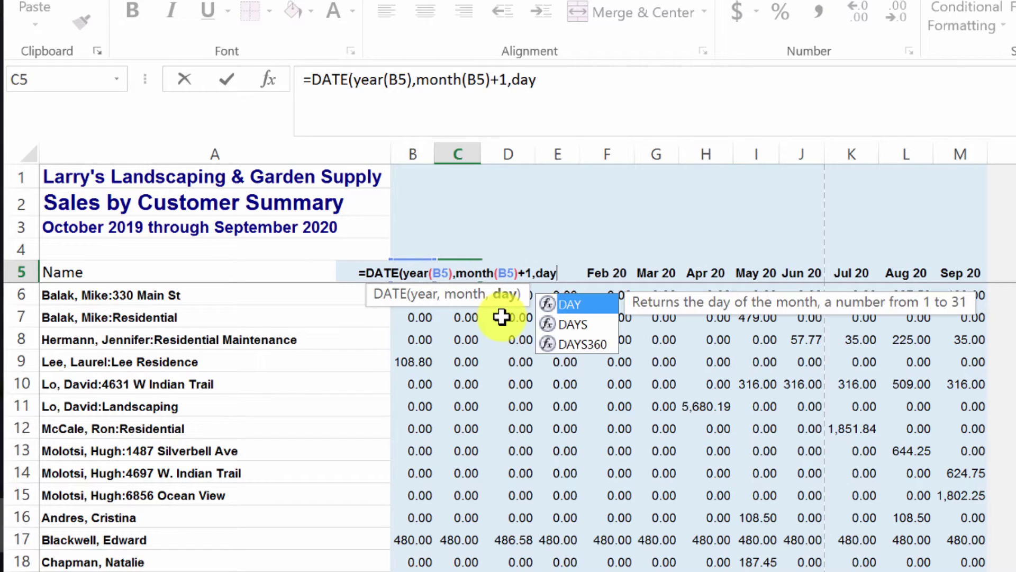
{"action": "type", "text": "("}
{"action": "key", "text": "Left"}
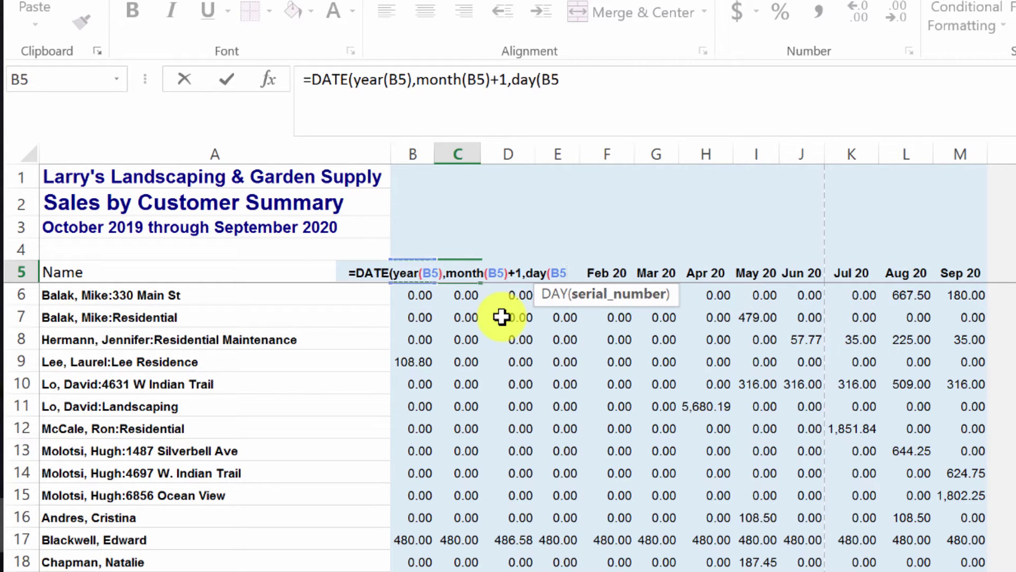
{"action": "type", "text": ")"}
{"action": "key", "text": "Return"}
{"action": "key", "text": "Up"}
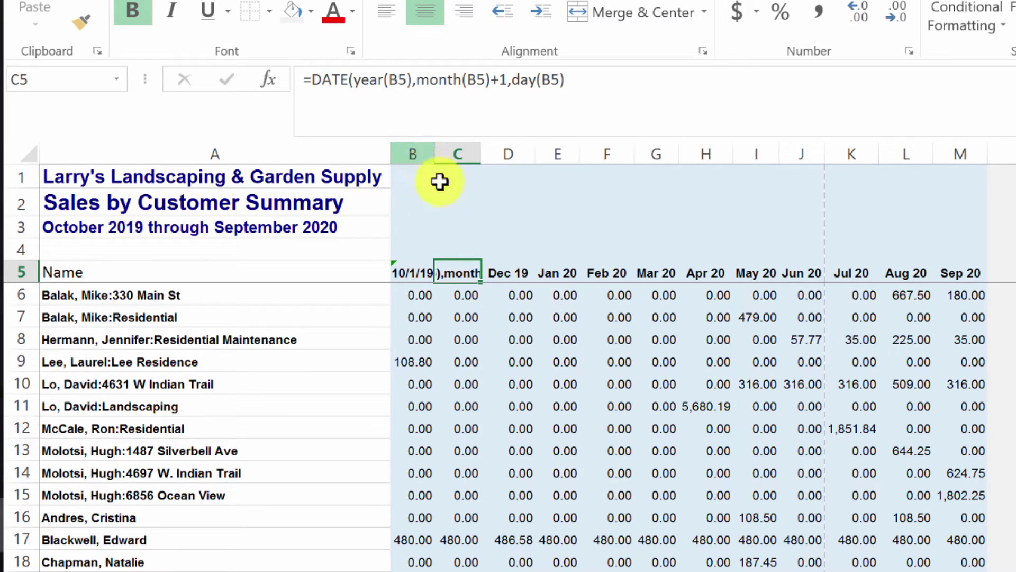
Clear the old formatting from headers B5:M5 and re-commit the C5 formula.
{"action": "left_click_drag", "start_coordinate": [417, 273], "coordinate": [961, 273]}
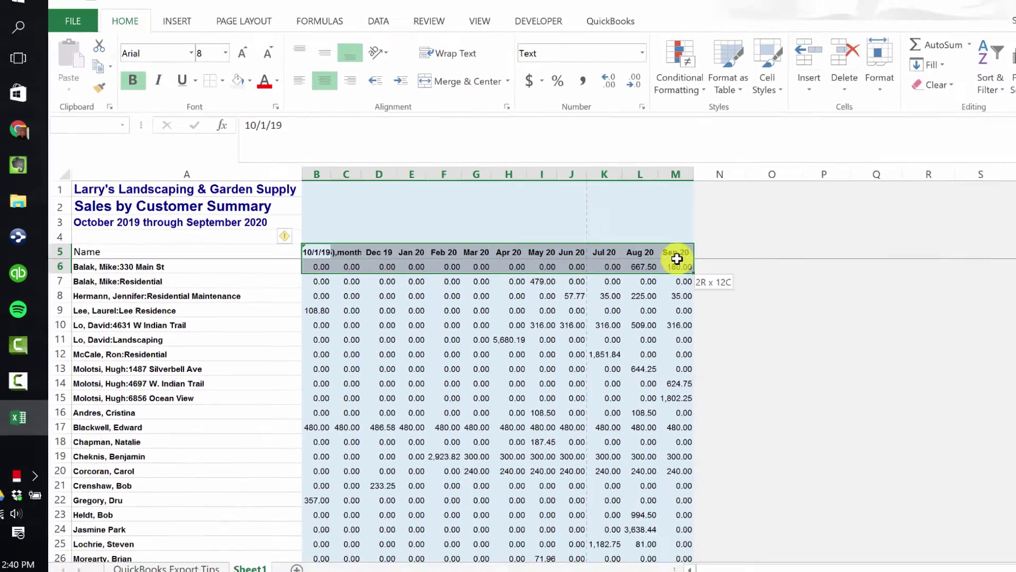
{"action": "left_click", "coordinate": [866, 96]}
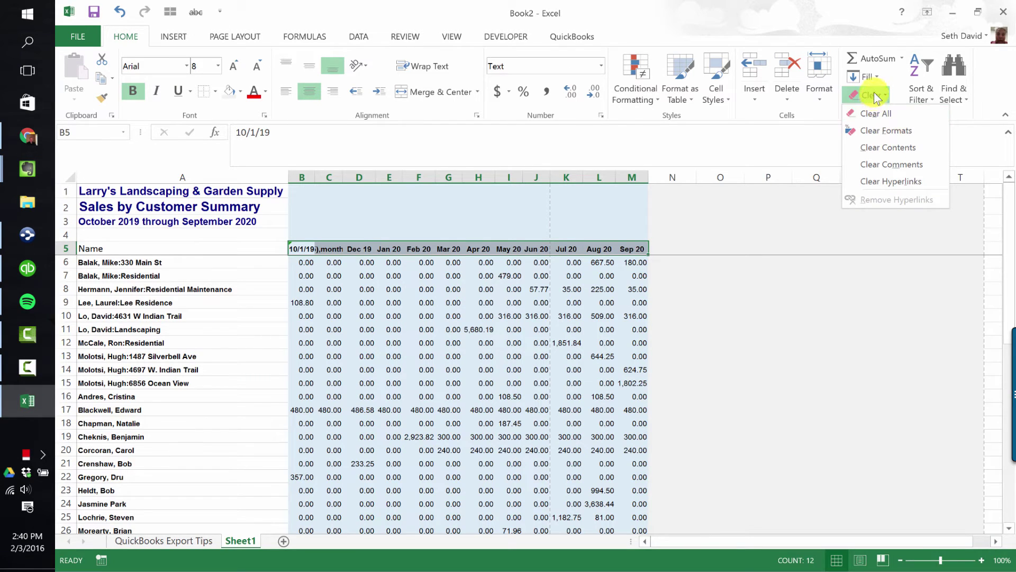
{"action": "left_click", "coordinate": [883, 131]}
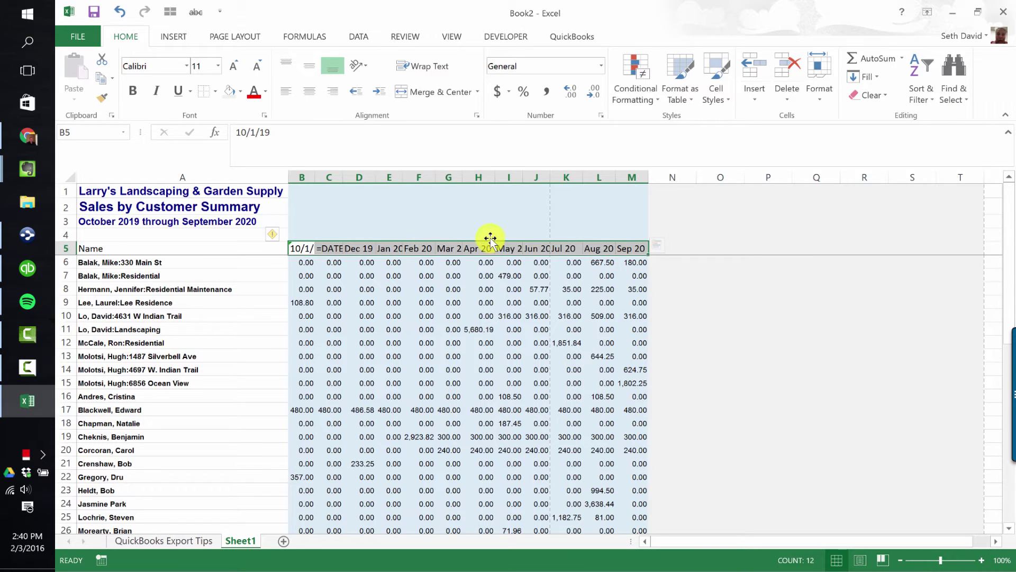
{"action": "left_click", "coordinate": [329, 248]}
{"action": "left_click", "coordinate": [418, 136]}
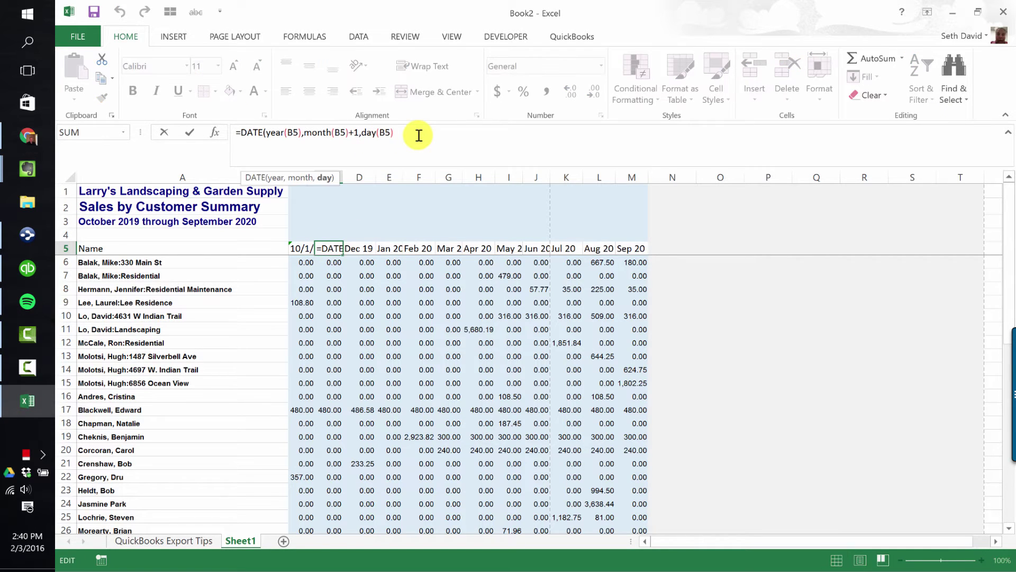
{"action": "key", "text": "Return"}
{"action": "key", "text": "Return"}
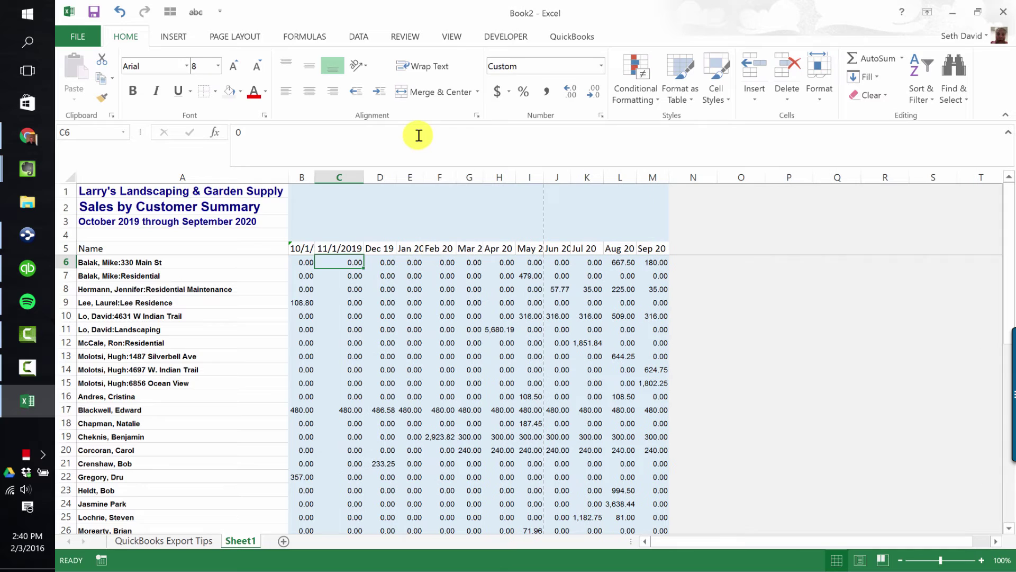
{"action": "key", "text": "Up"}
Copy C5's next-month formula across D5:M5.
{"action": "key", "text": "ctrl+c"}
{"action": "key", "text": "Right"}
{"action": "key", "text": "ctrl+shift+Right"}
{"action": "key", "text": "ctrl+v"}
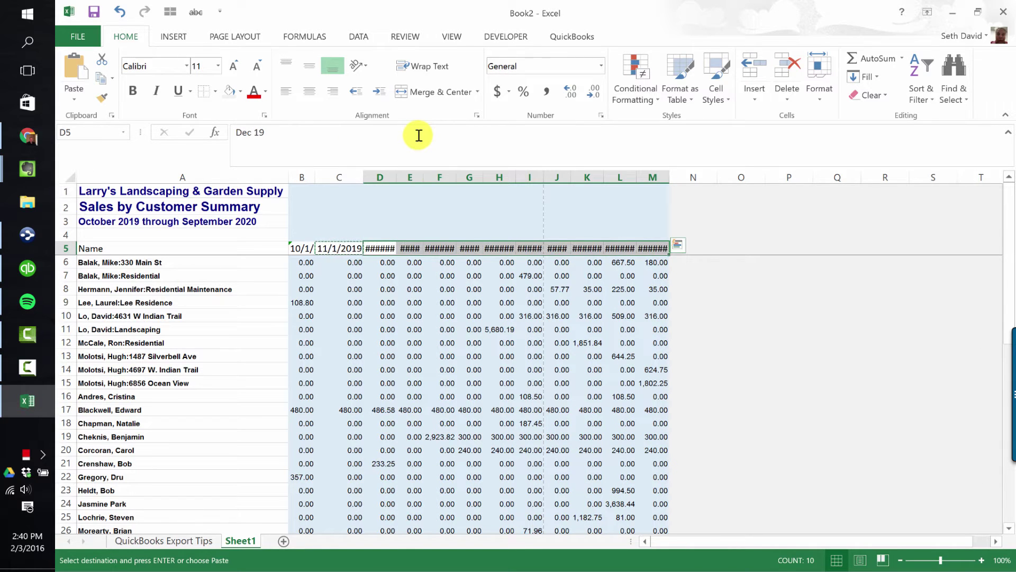
{"action": "key", "text": "Left"}
{"action": "key", "text": "Left"}
Autofit columns B–M and bring up Format Cells for the date headers B5:M5.
{"action": "key", "text": "ctrl+shift+Right"}
{"action": "key", "text": "ctrl+space"}
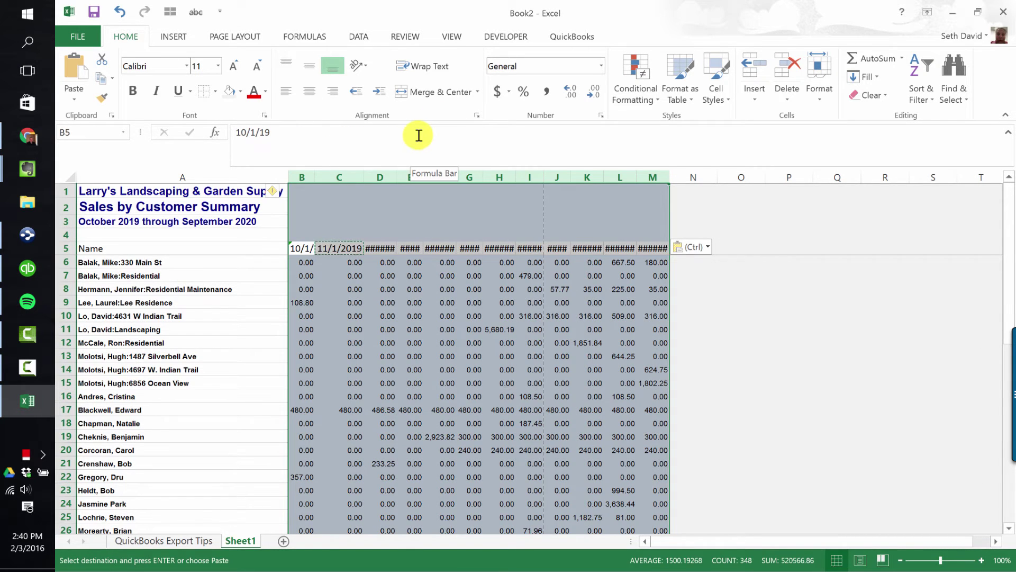
{"action": "double_click", "coordinate": [364, 177]}
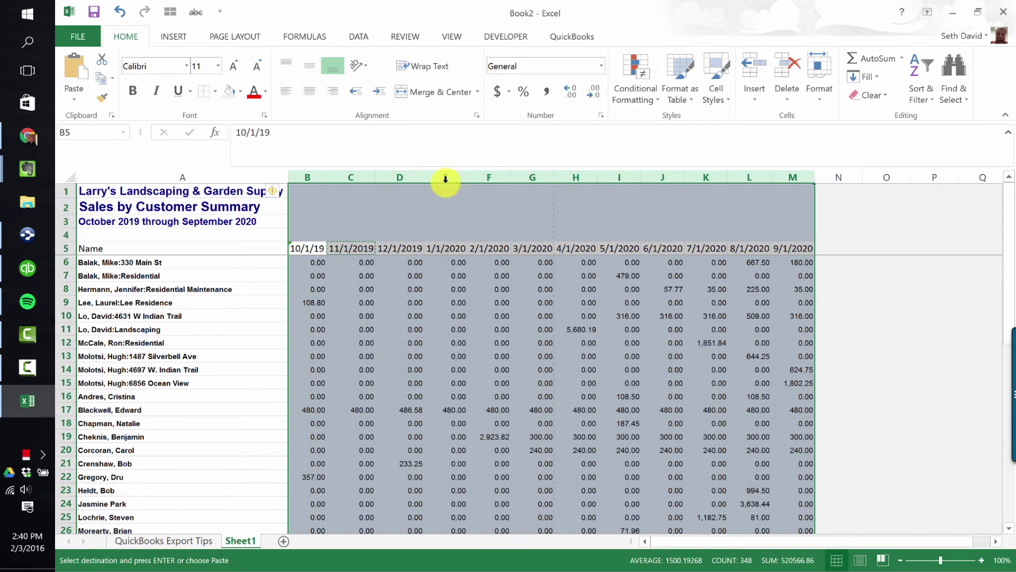
{"action": "left_click", "coordinate": [790, 246]}
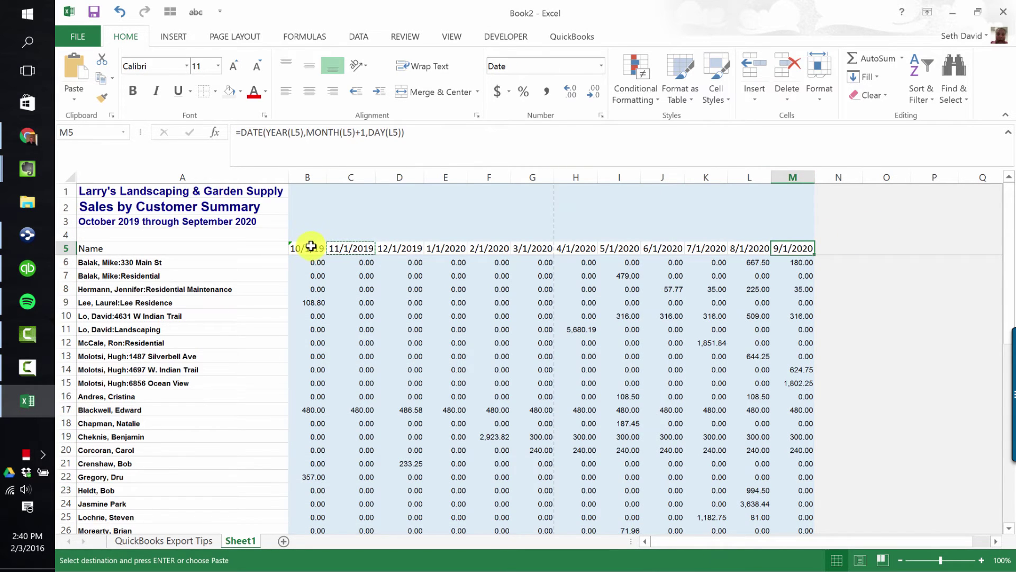
{"action": "left_click_drag", "start_coordinate": [296, 248], "coordinate": [785, 249]}
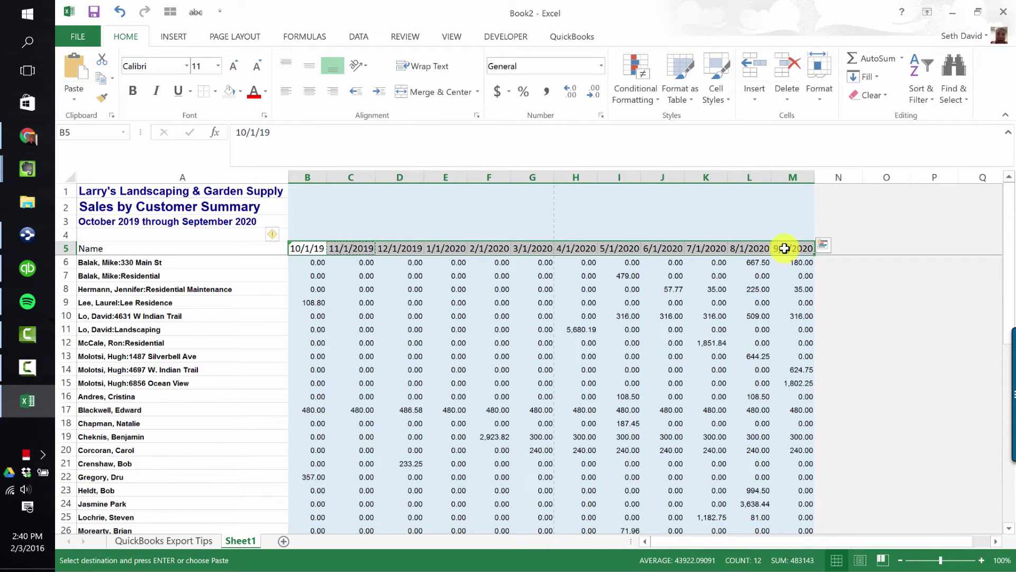
{"action": "key", "text": "ctrl+1"}
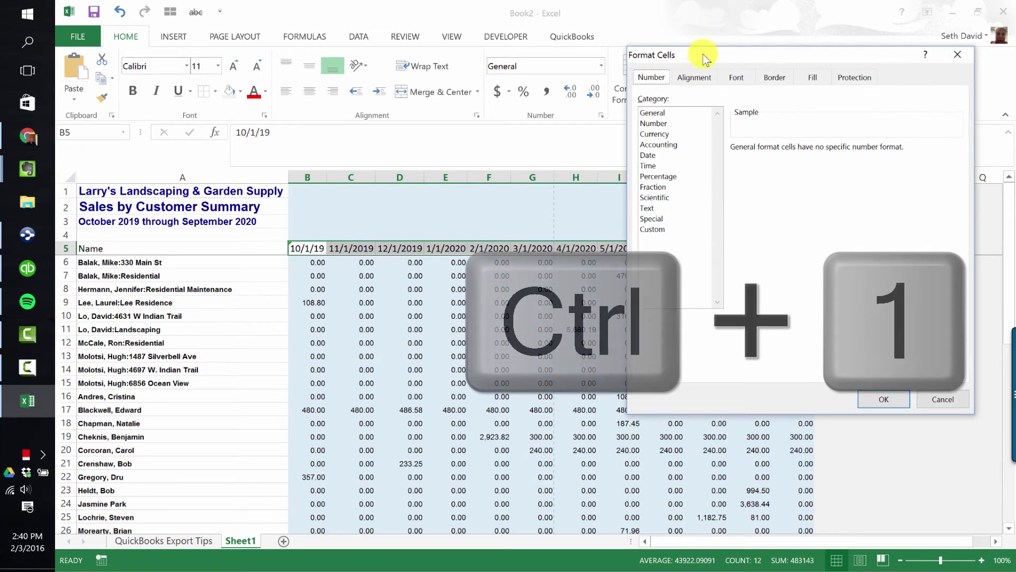
Apply the 03/14/12 date style to the row 5 header dates.
{"action": "left_click", "coordinate": [521, 156]}
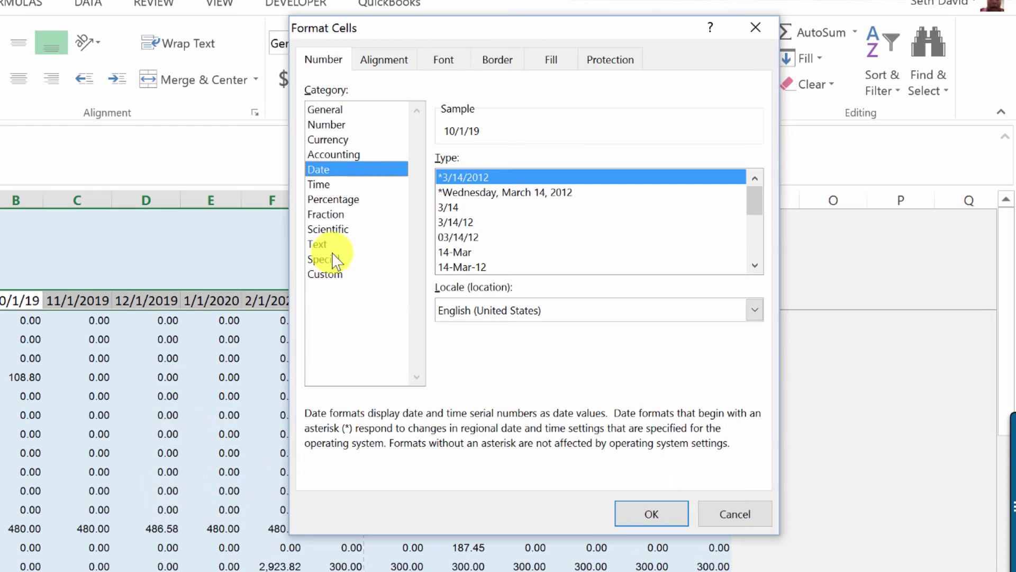
{"action": "left_click", "coordinate": [465, 238]}
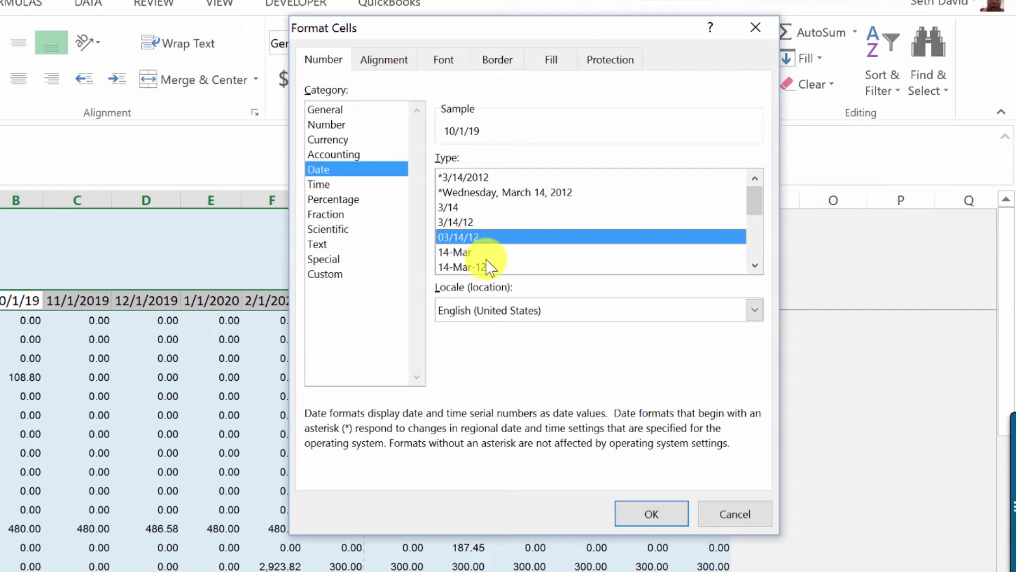
{"action": "left_click", "coordinate": [651, 514]}
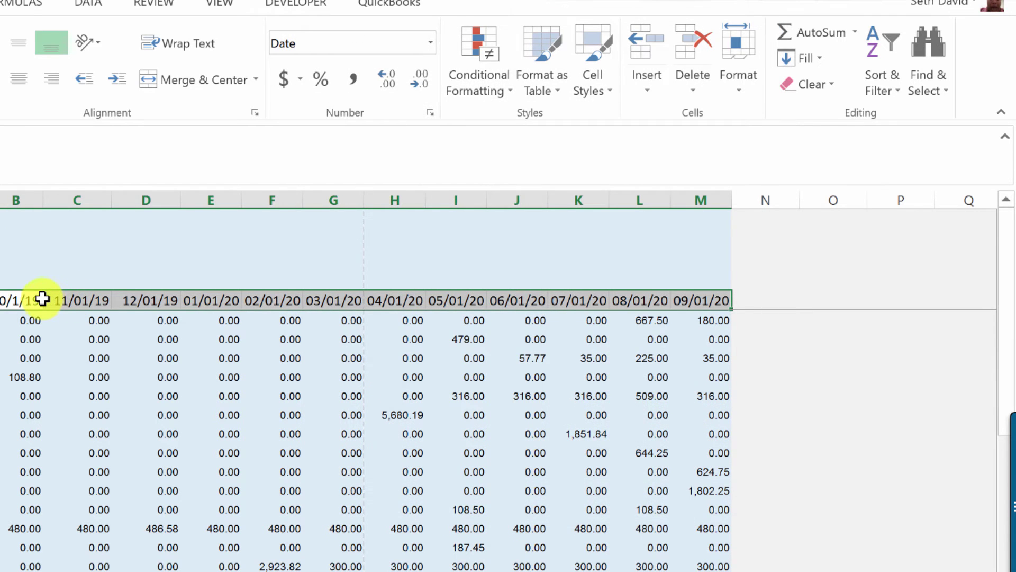
Change the header dates to a custom mmm 'yy format, showing Nov '19 through Sep '20.
{"action": "key", "text": "ctrl+1"}
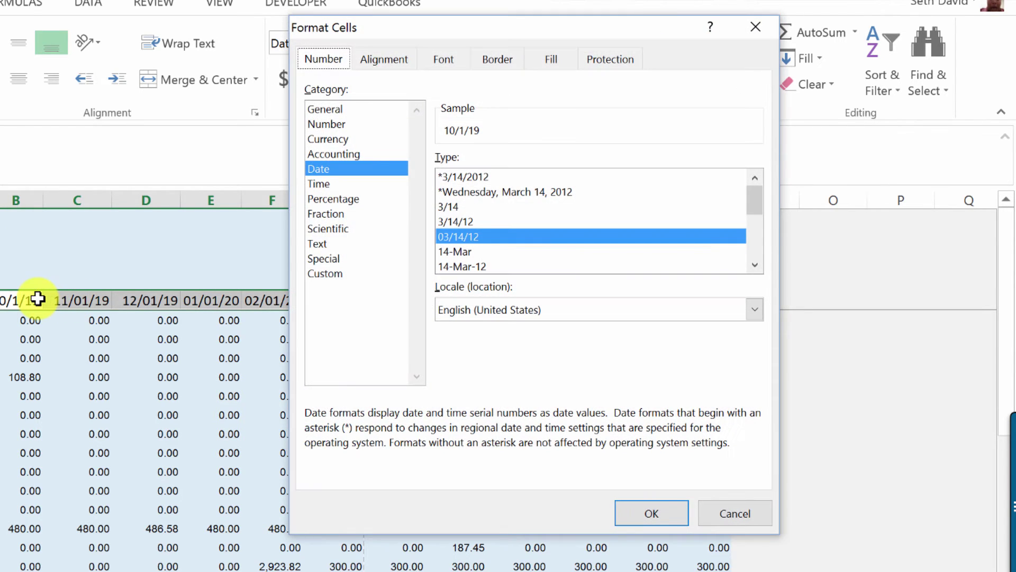
{"action": "left_click", "coordinate": [320, 272]}
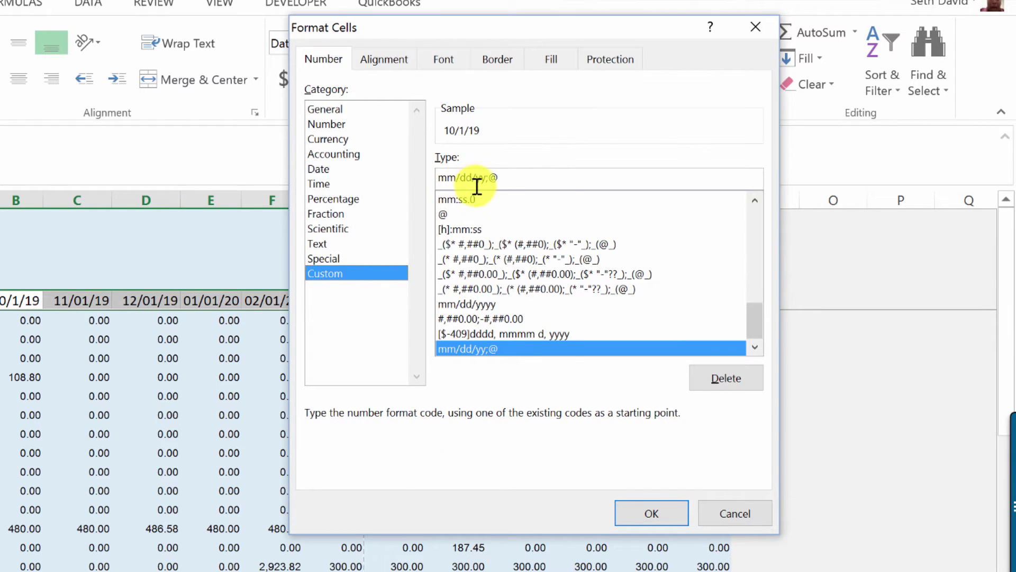
{"action": "left_click_drag", "start_coordinate": [552, 176], "coordinate": [388, 172]}
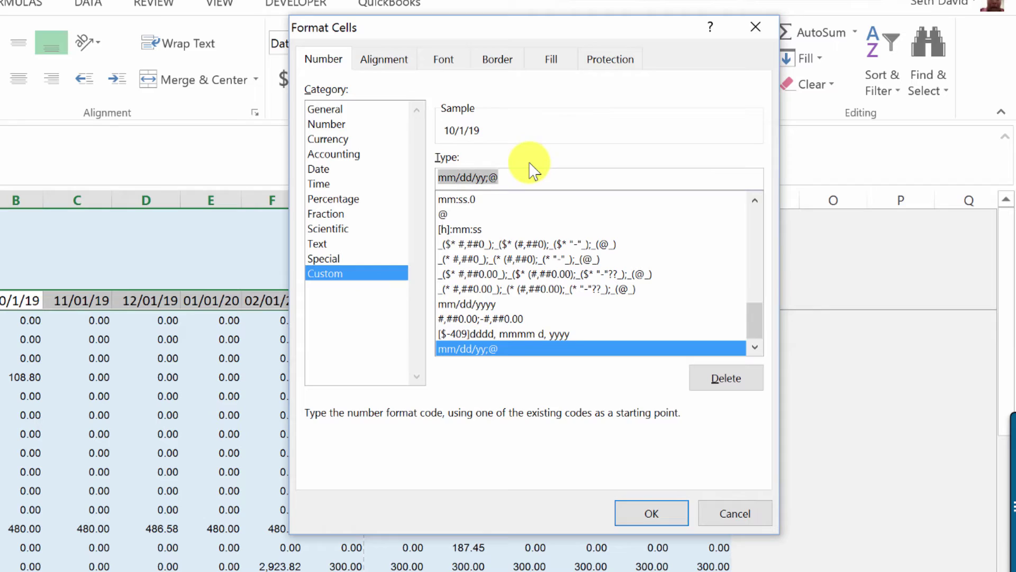
{"action": "type", "text": "M"}
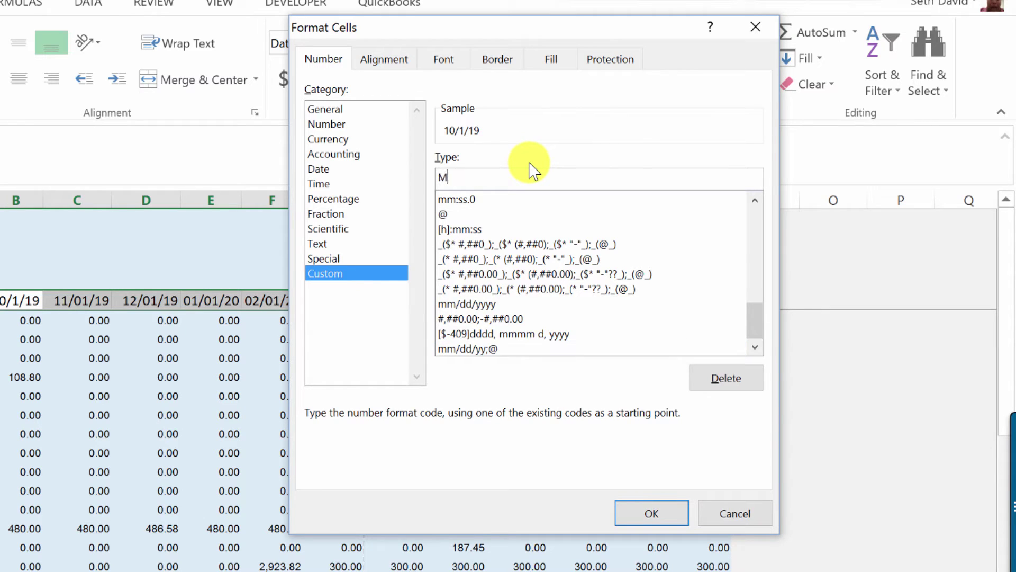
{"action": "key", "text": "BackSpace"}
{"action": "key", "text": "BackSpace"}
{"action": "key", "text": "BackSpace"}
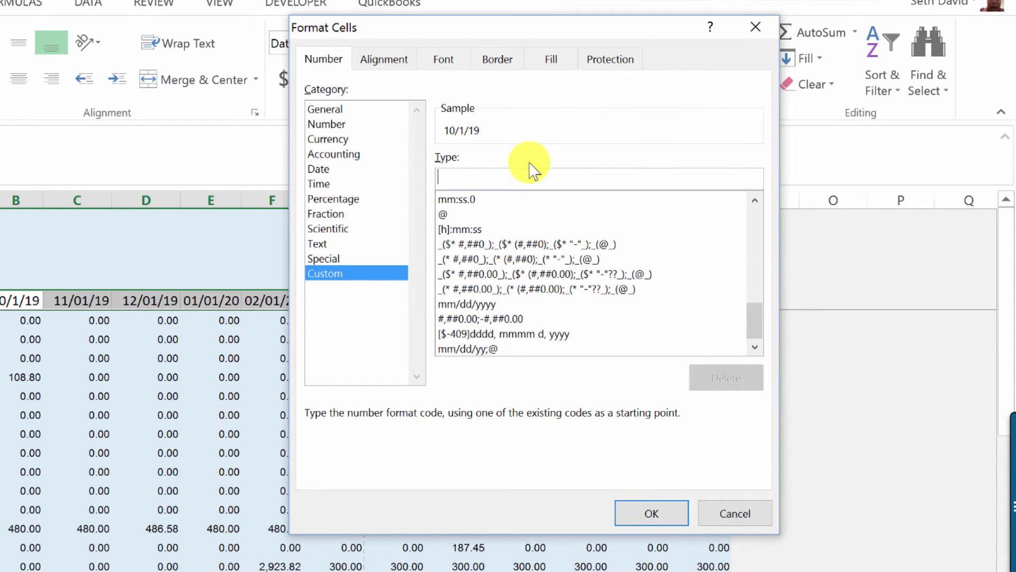
{"action": "type", "text": "mmm 'yy"}
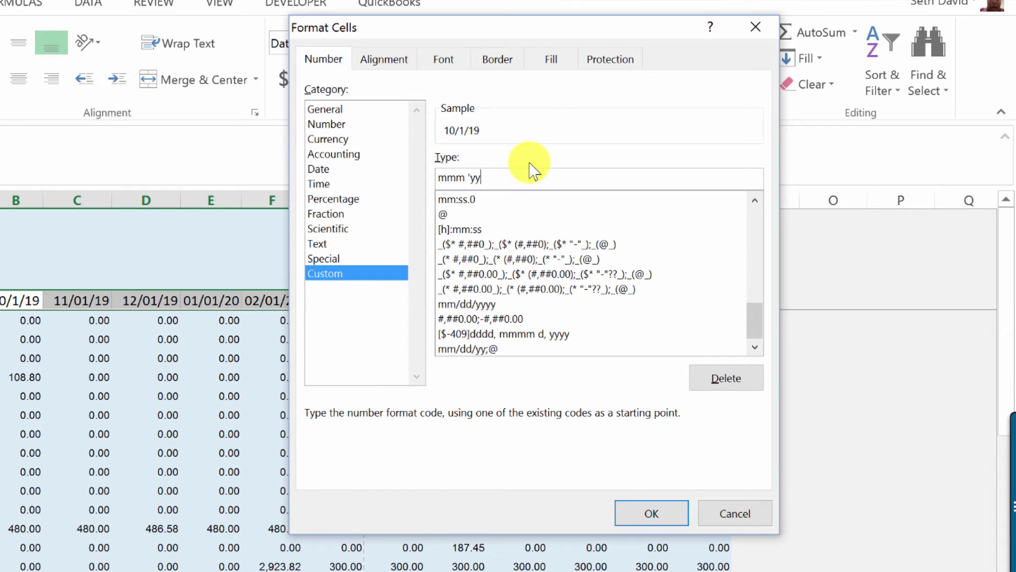
{"action": "key", "text": "Return"}
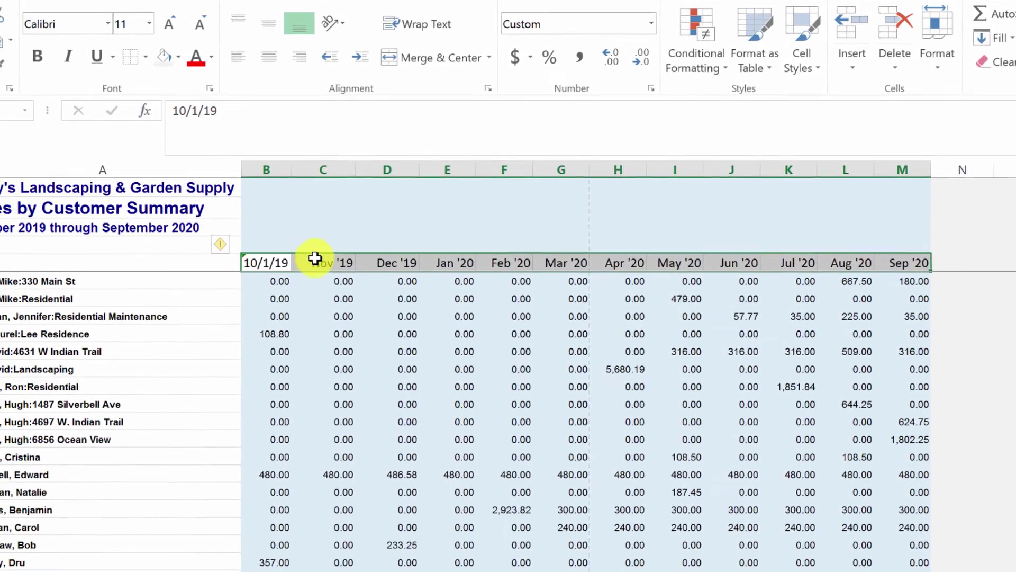
Copy the Nov '19 header format onto B5 and re-enter 10/1/2019 so it reads Oct '19.
{"action": "left_click", "coordinate": [83, 300]}
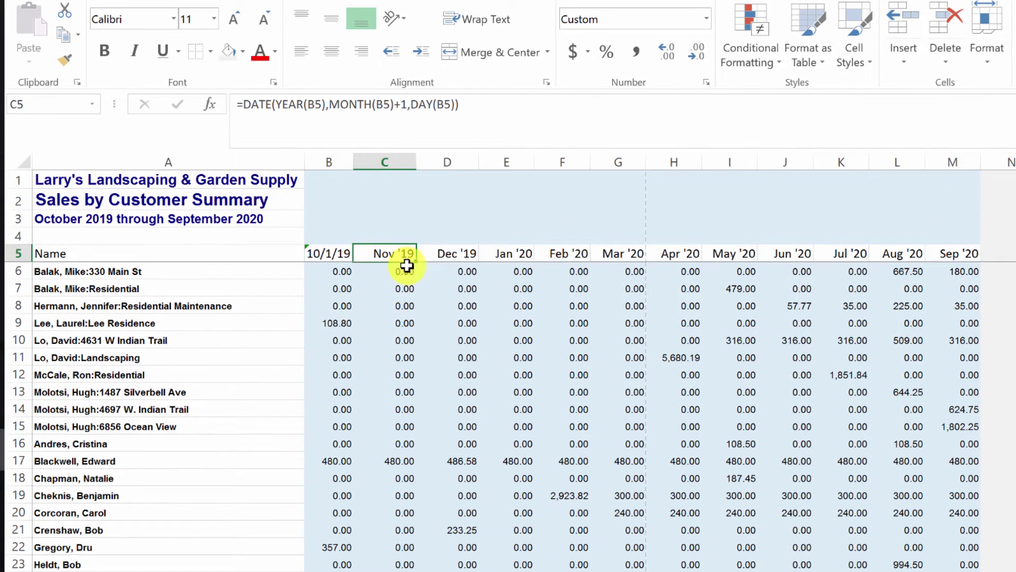
{"action": "left_click", "coordinate": [67, 59]}
{"action": "left_click", "coordinate": [325, 254]}
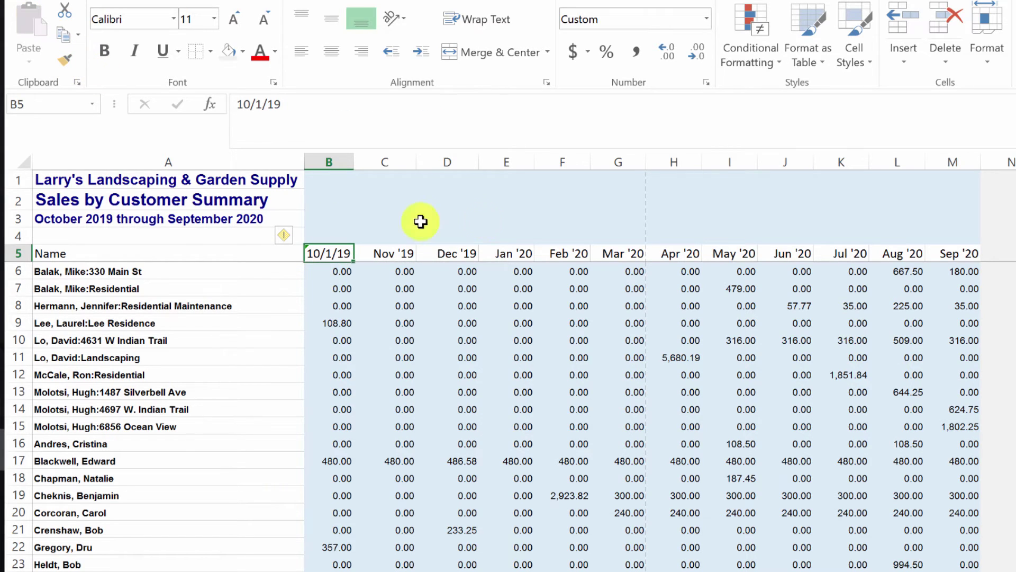
{"action": "left_click", "coordinate": [314, 107]}
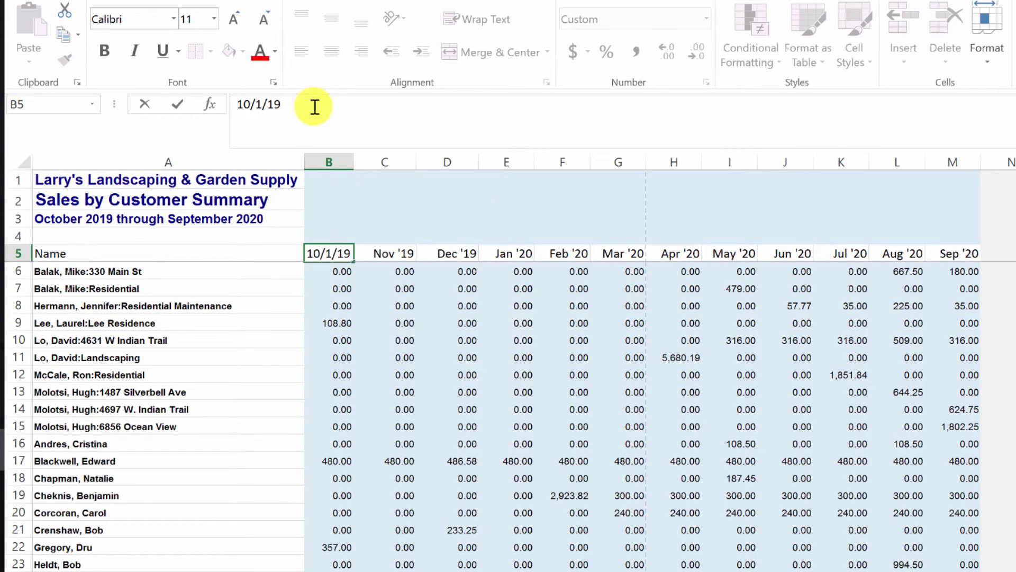
{"action": "key", "text": "Return"}
{"action": "key", "text": "Up"}
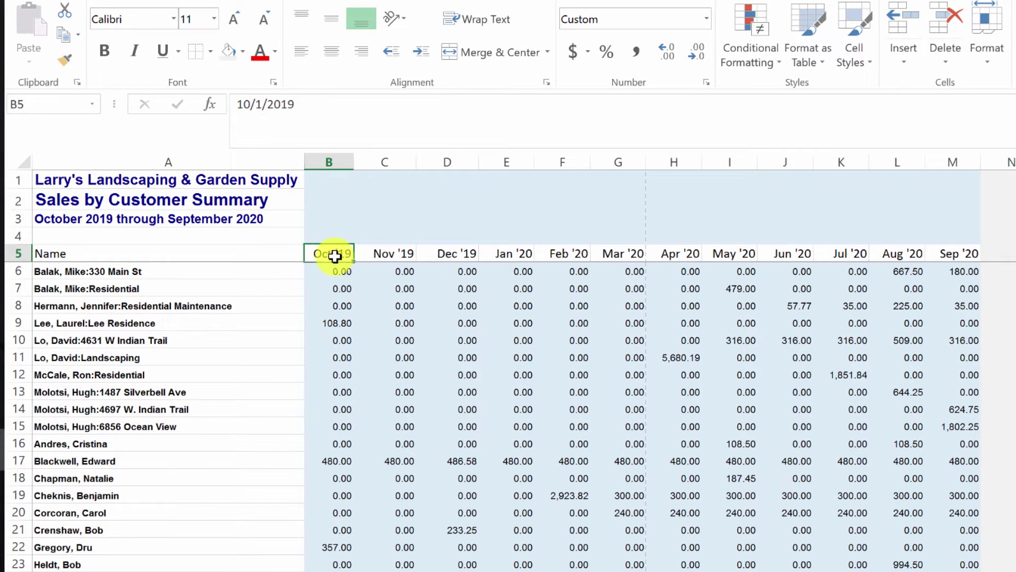
Bold the month headers B5:M5.
{"action": "left_click_drag", "start_coordinate": [335, 257], "coordinate": [964, 257]}
{"action": "key", "text": "ctrl+b"}
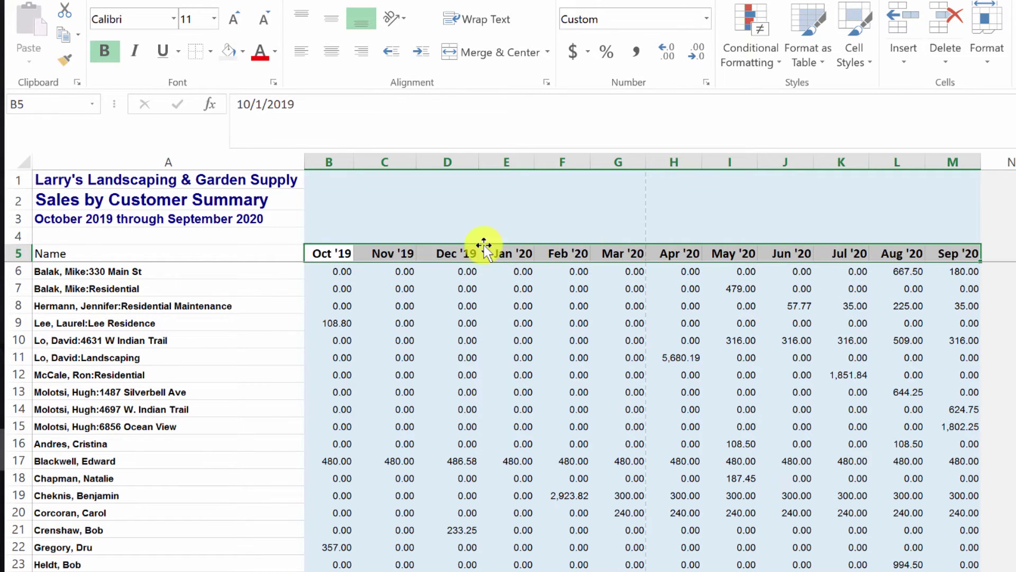
{"action": "left_click", "coordinate": [318, 271]}
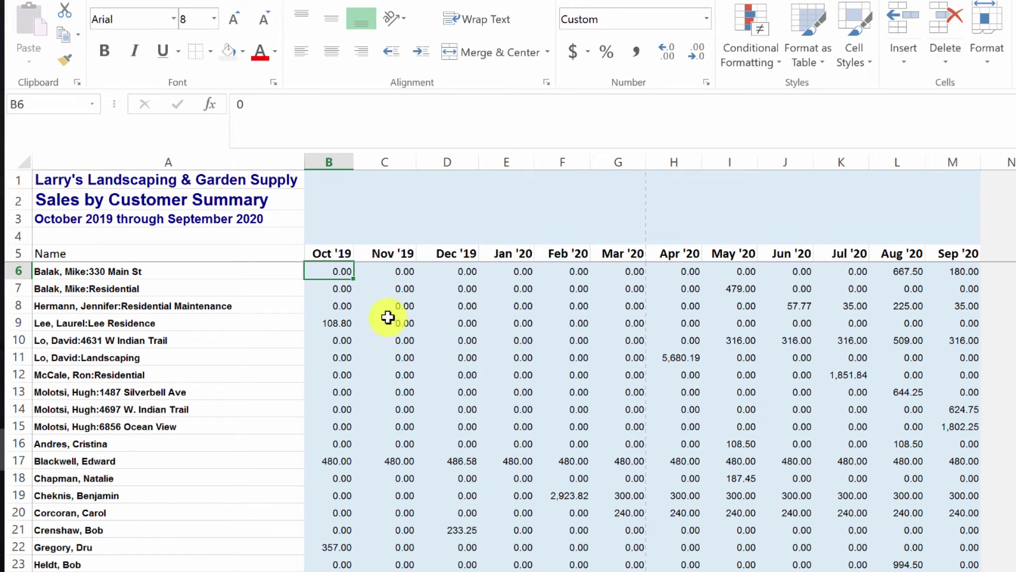
Copy the Sep '20 header into N5:T5 to create headers Oct '20 through Apr '21.
{"action": "left_click", "coordinate": [961, 253]}
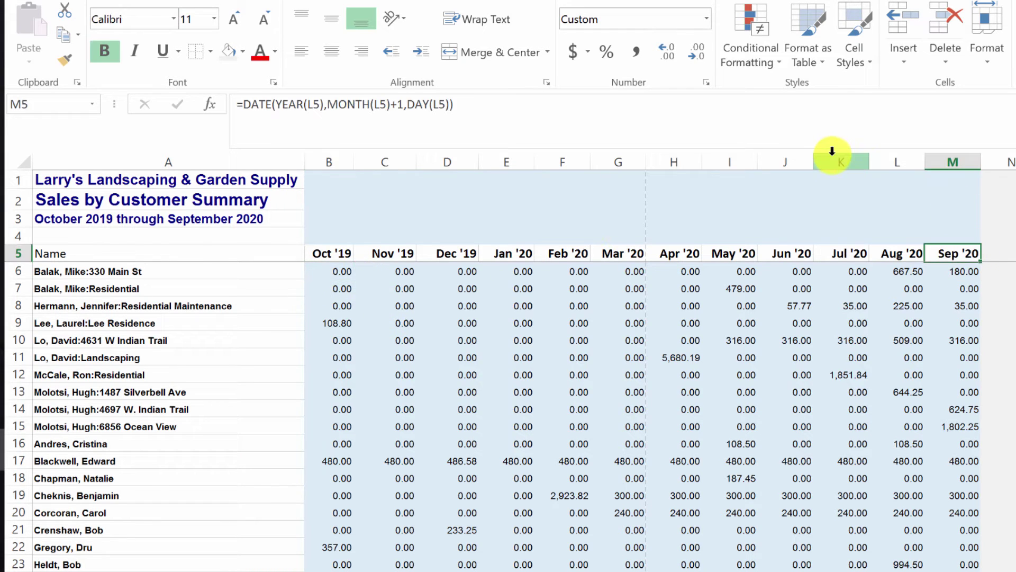
{"action": "key", "text": "ctrl+c"}
{"action": "key", "text": "Right"}
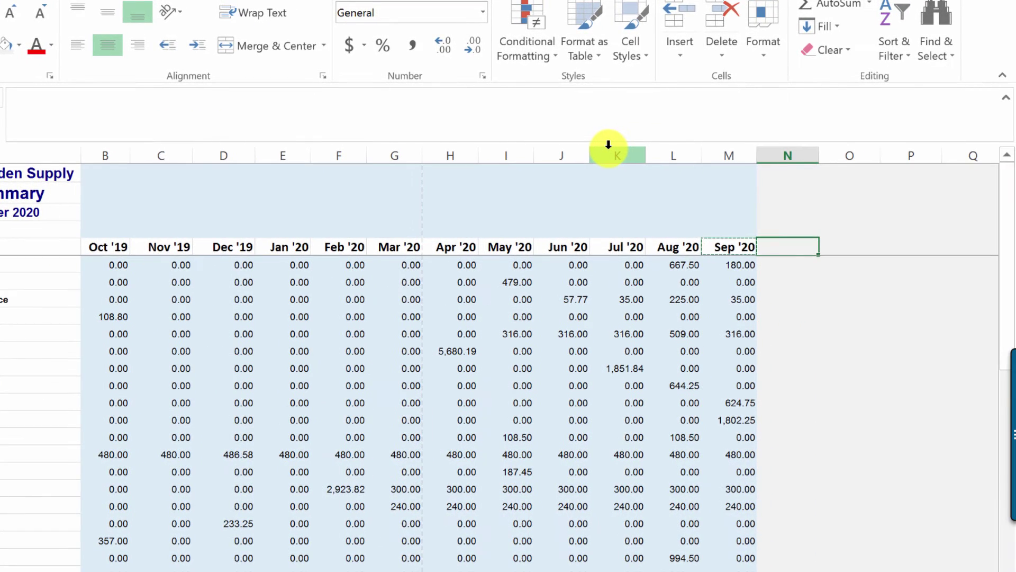
{"action": "key", "text": "shift+Right"}
{"action": "key", "text": "shift+Right"}
{"action": "key", "text": "shift+Right"}
{"action": "key", "text": "shift+Right"}
{"action": "key", "text": "shift+Right"}
{"action": "key", "text": "shift+Right"}
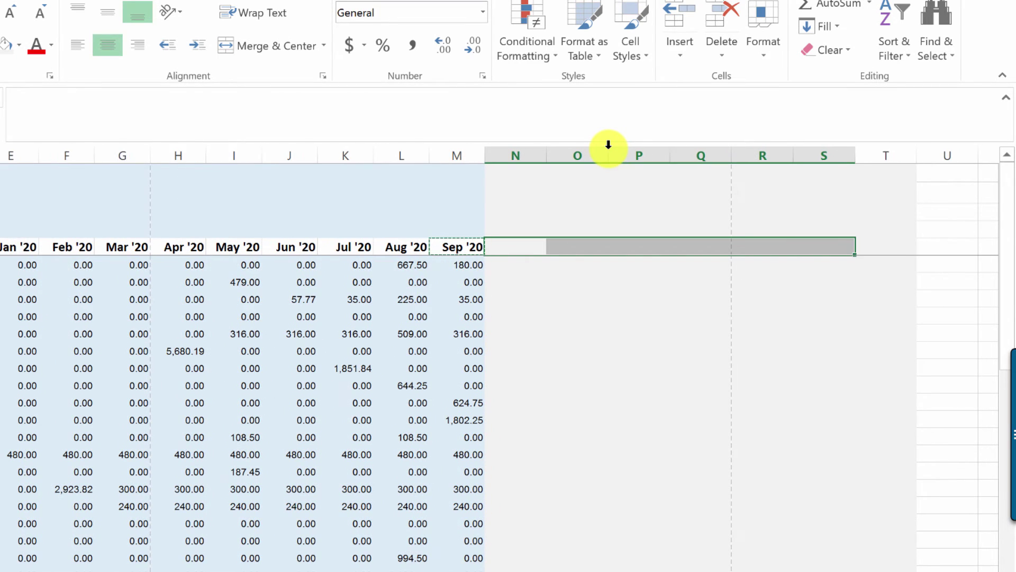
{"action": "key", "text": "ctrl+v"}
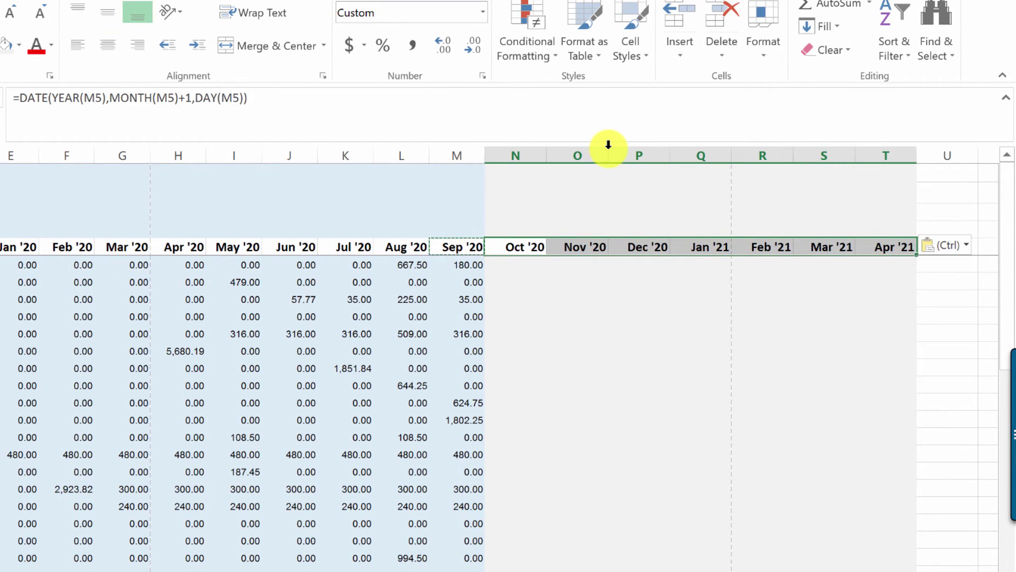
{"action": "key", "text": "Right"}
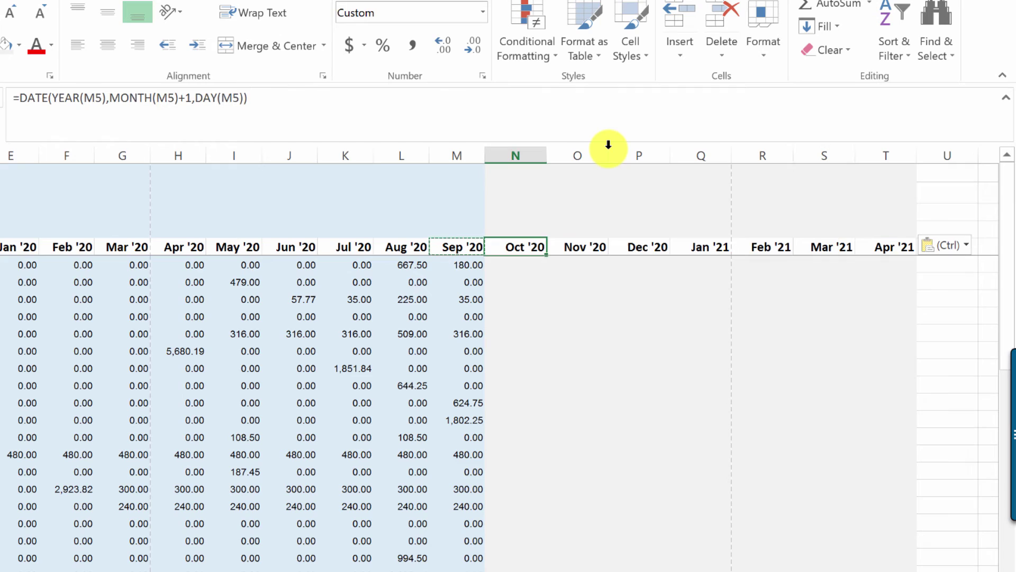
{"action": "key", "text": "Down"}
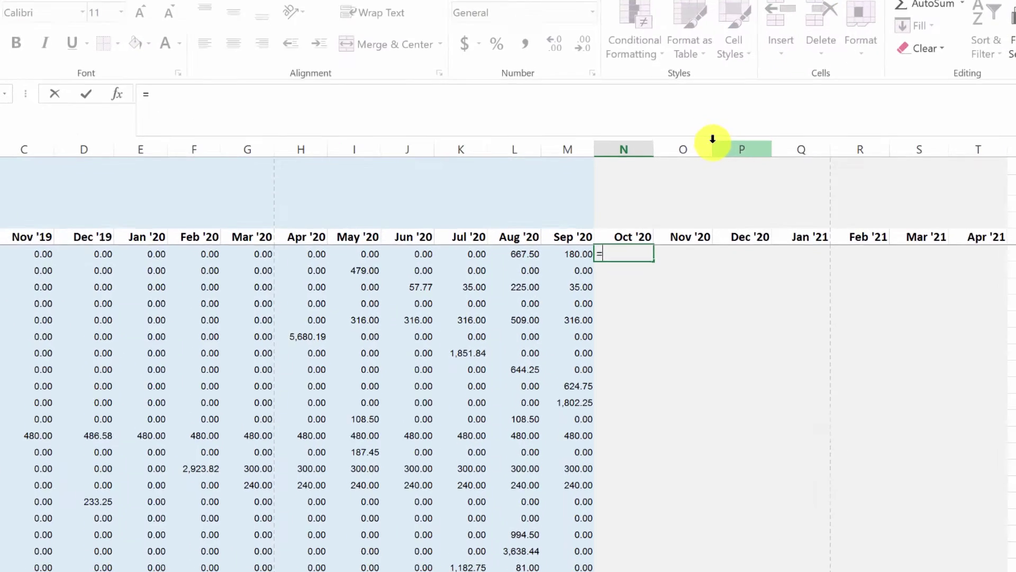
Enter =AVERAGE(H6:M6) in N6 for the first customer's Oct '20 projection, giving 141.25.
{"action": "type", "text": "=aver"}
{"action": "key", "text": "Tab"}
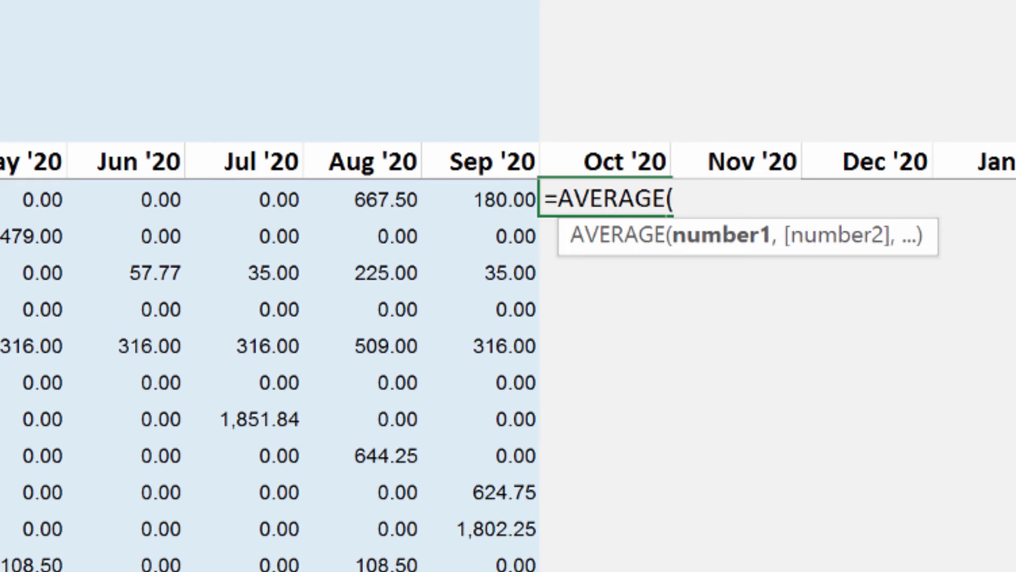
{"action": "left_click_drag", "start_coordinate": [503, 201], "coordinate": [0, 207]}
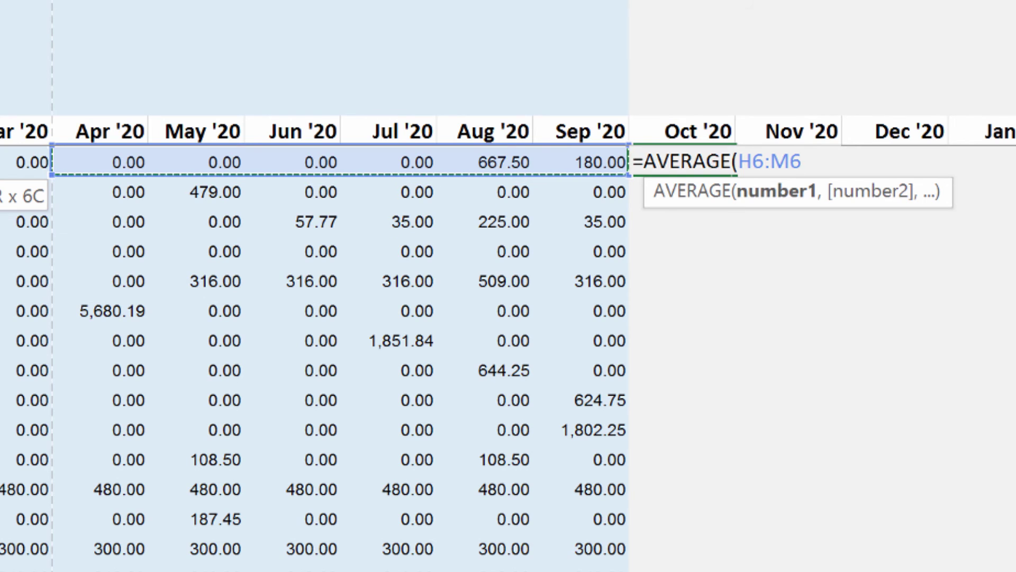
{"action": "key", "text": "Escape"}
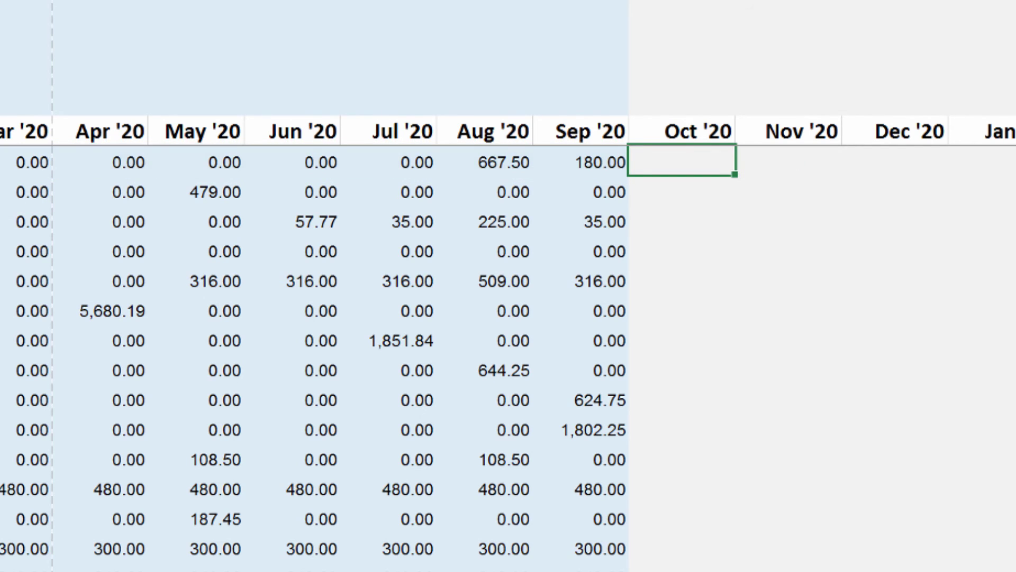
{"action": "type", "text": "=aver"}
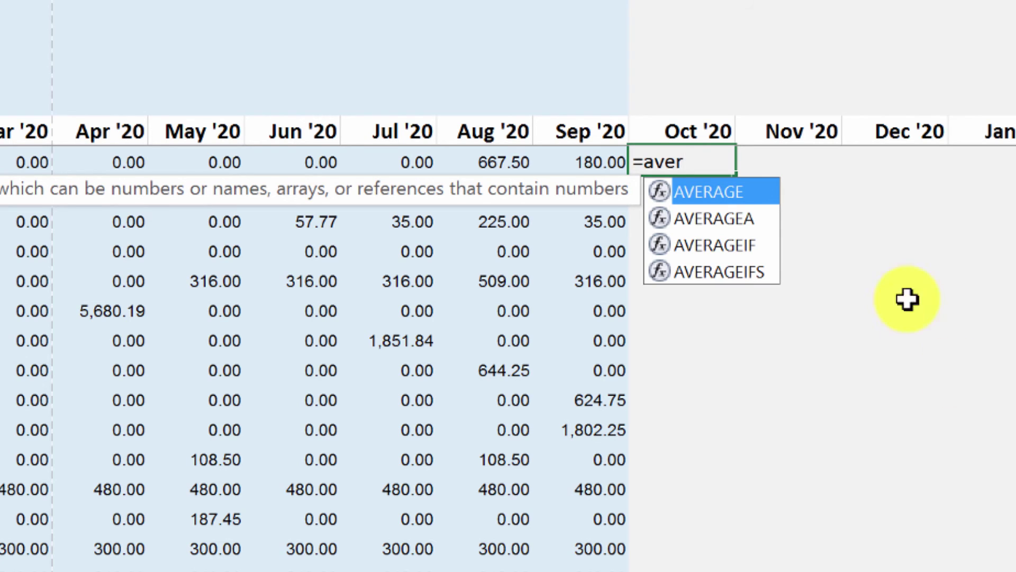
{"action": "key", "text": "Tab"}
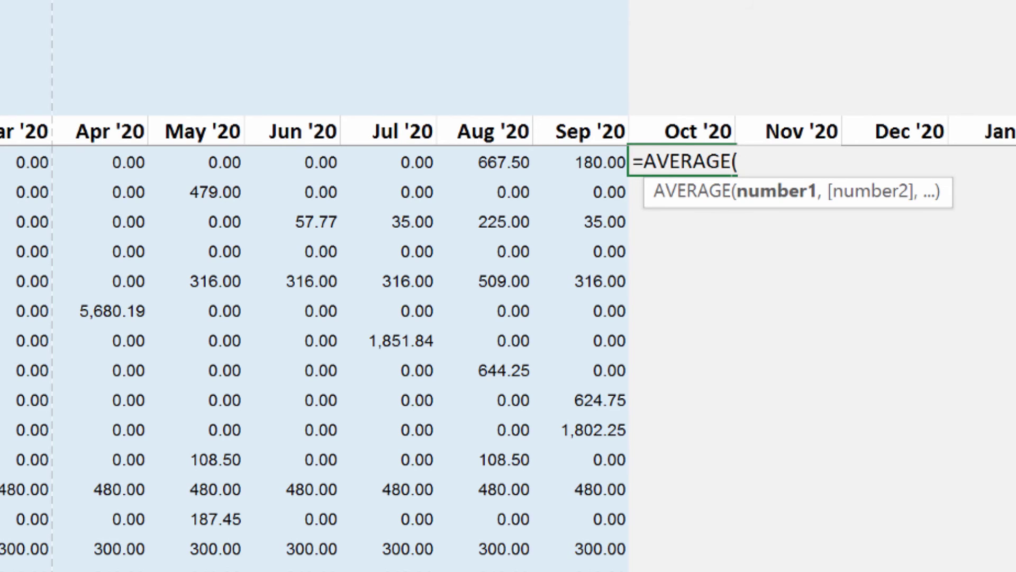
{"action": "key", "text": "Left"}
{"action": "key", "text": "Left"}
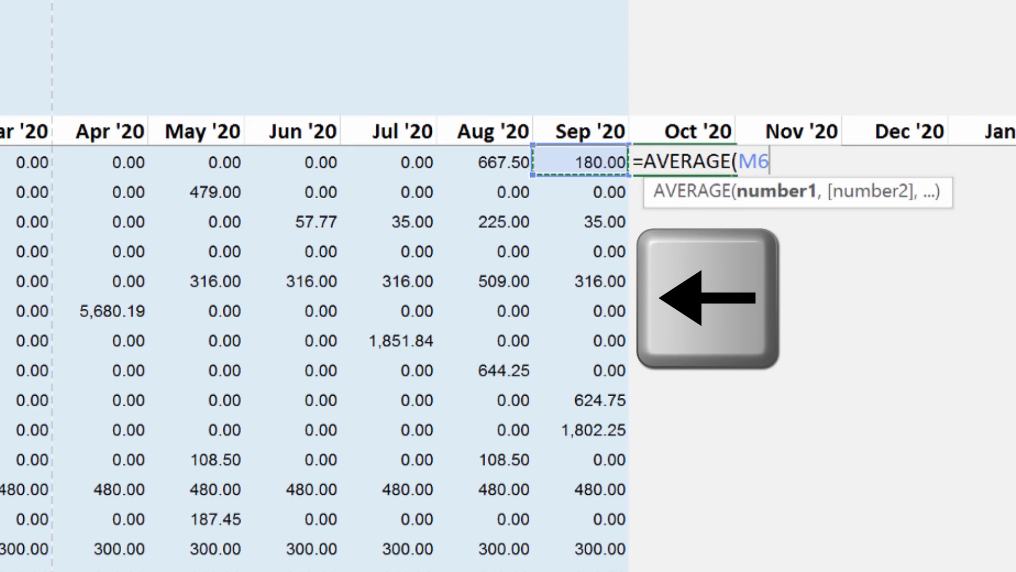
{"action": "key", "text": "shift+Left"}
{"action": "key", "text": "shift+Left"}
{"action": "key", "text": "shift+Left"}
{"action": "key", "text": "shift+Left"}
{"action": "key", "text": "shift+Left"}
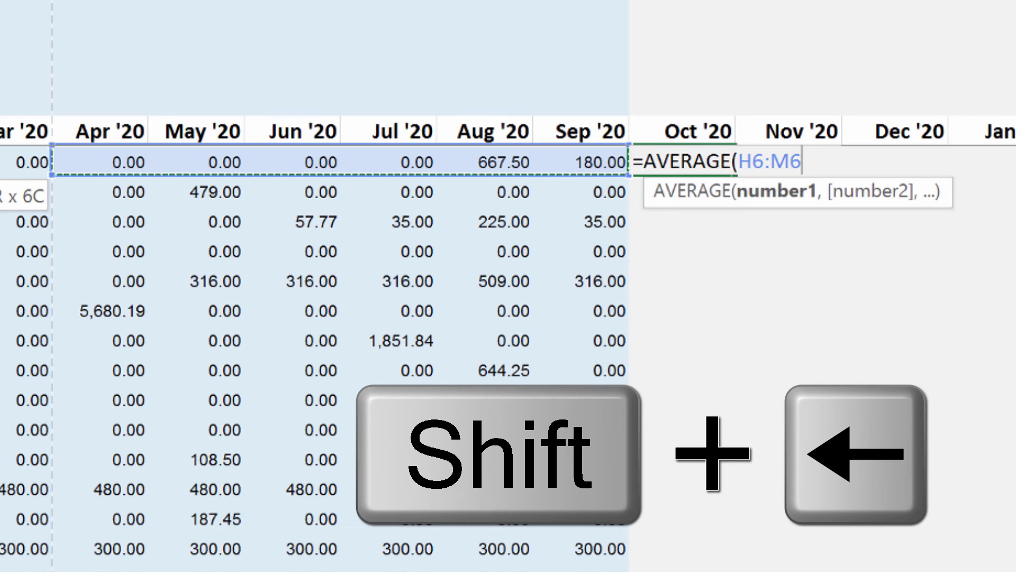
{"action": "type", "text": ")"}
{"action": "key", "text": "ctrl+Return"}
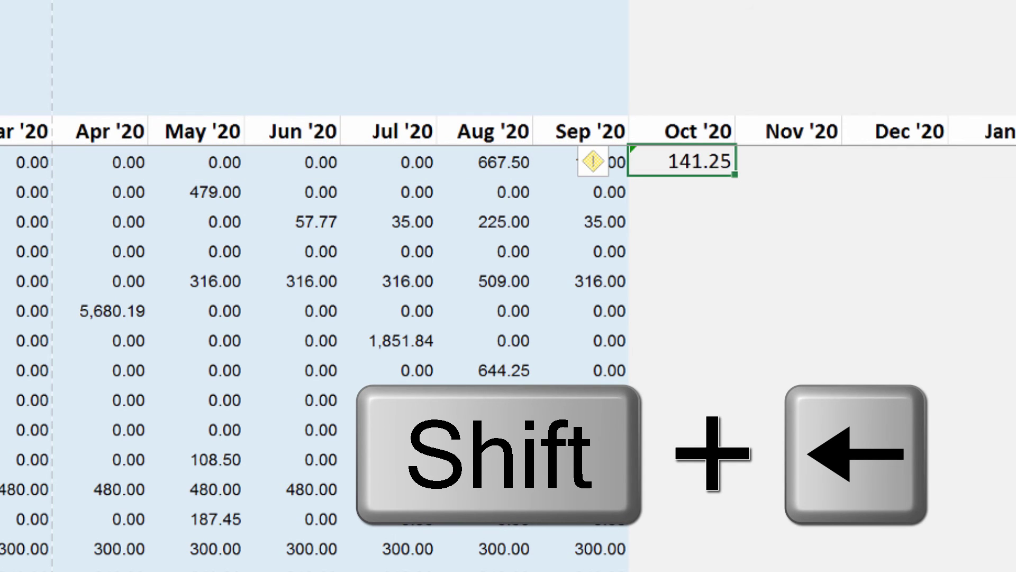
Copy the average formula across N6:T6, then down through every remaining customer row.
{"action": "key", "text": "ctrl+c"}
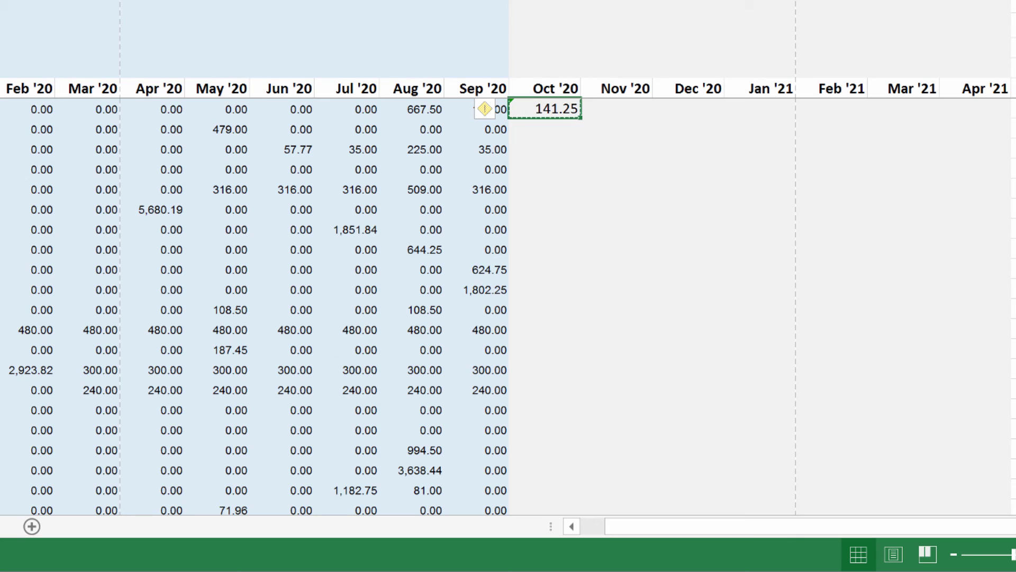
{"action": "key", "text": "shift+Right"}
{"action": "key", "text": "shift+Right"}
{"action": "key", "text": "shift+Right"}
{"action": "key", "text": "shift+Right"}
{"action": "key", "text": "shift+Right"}
{"action": "key", "text": "shift+Right"}
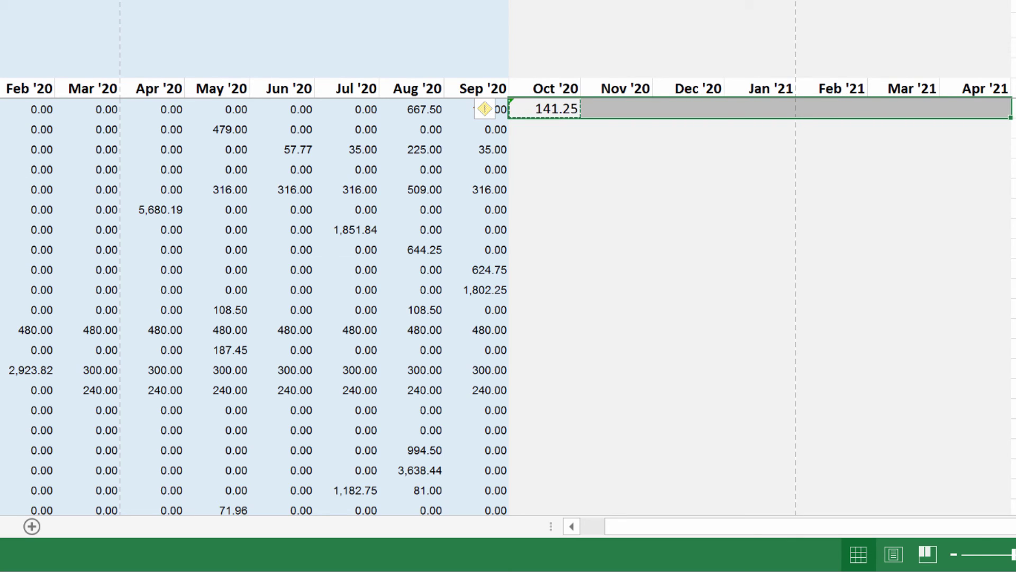
{"action": "key", "text": "ctrl+v"}
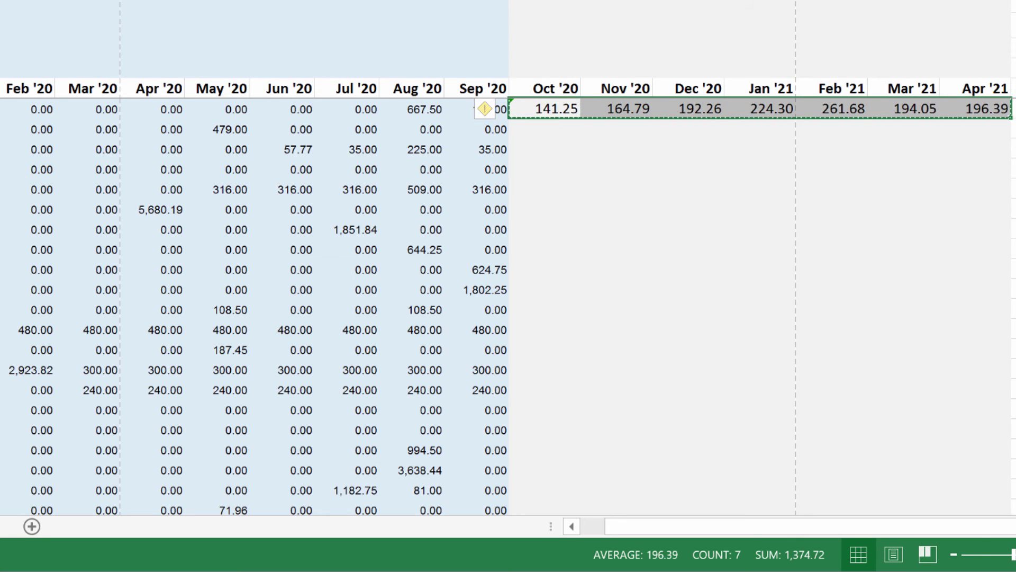
{"action": "key", "text": "Down"}
{"action": "key", "text": "shift+Down"}
{"action": "key", "text": "shift+Down"}
{"action": "key", "text": "shift+Down"}
{"action": "key", "text": "shift+Down"}
{"action": "key", "text": "shift+Down"}
{"action": "key", "text": "shift+Down"}
{"action": "key", "text": "shift+Down"}
{"action": "key", "text": "shift+Down"}
{"action": "key", "text": "shift+Down"}
{"action": "key", "text": "shift+Down"}
{"action": "key", "text": "shift+Down"}
{"action": "key", "text": "shift+Down"}
{"action": "key", "text": "shift+Down"}
{"action": "key", "text": "shift+Down"}
{"action": "key", "text": "shift+Down"}
{"action": "key", "text": "shift+Down"}
{"action": "key", "text": "shift+Down"}
{"action": "key", "text": "shift+Down"}
{"action": "key", "text": "shift+Down"}
{"action": "key", "text": "shift+Down"}
{"action": "key", "text": "shift+Down"}
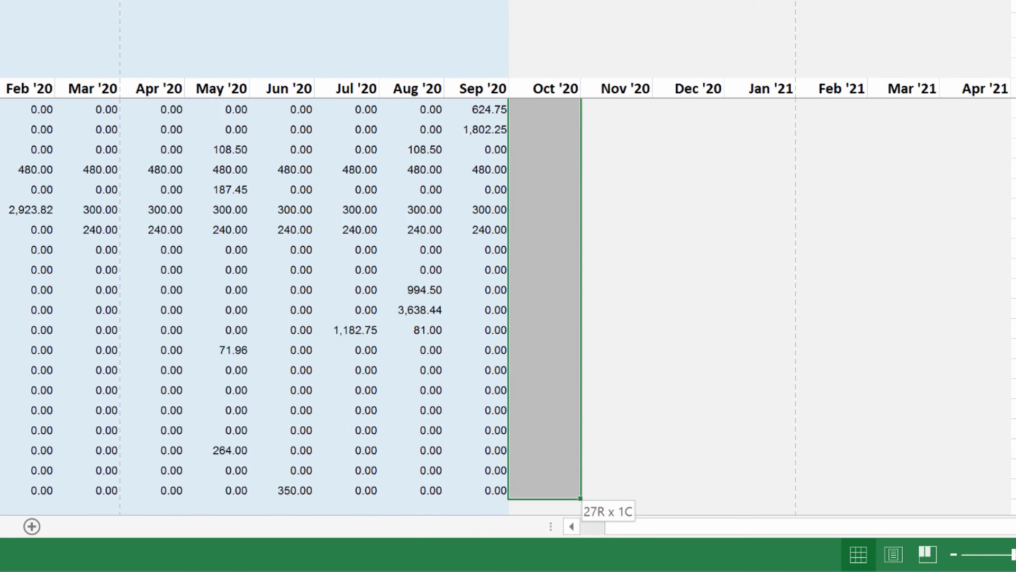
{"action": "key", "text": "shift+Up"}
{"action": "key", "text": "shift+Up"}
{"action": "key", "text": "shift+Up"}
{"action": "key", "text": "shift+Up"}
{"action": "key", "text": "shift+Up"}
{"action": "key", "text": "shift+Up"}
{"action": "key", "text": "shift+Up"}
{"action": "key", "text": "shift+Up"}
{"action": "key", "text": "shift+Up"}
{"action": "key", "text": "shift+Up"}
{"action": "key", "text": "shift+Up"}
{"action": "key", "text": "shift+Up"}
{"action": "key", "text": "shift+Up"}
{"action": "key", "text": "shift+Up"}
{"action": "key", "text": "shift+Up"}
{"action": "key", "text": "shift+Up"}
{"action": "key", "text": "shift+Up"}
{"action": "key", "text": "shift+Up"}
{"action": "key", "text": "shift+Up"}
{"action": "key", "text": "shift+Up"}
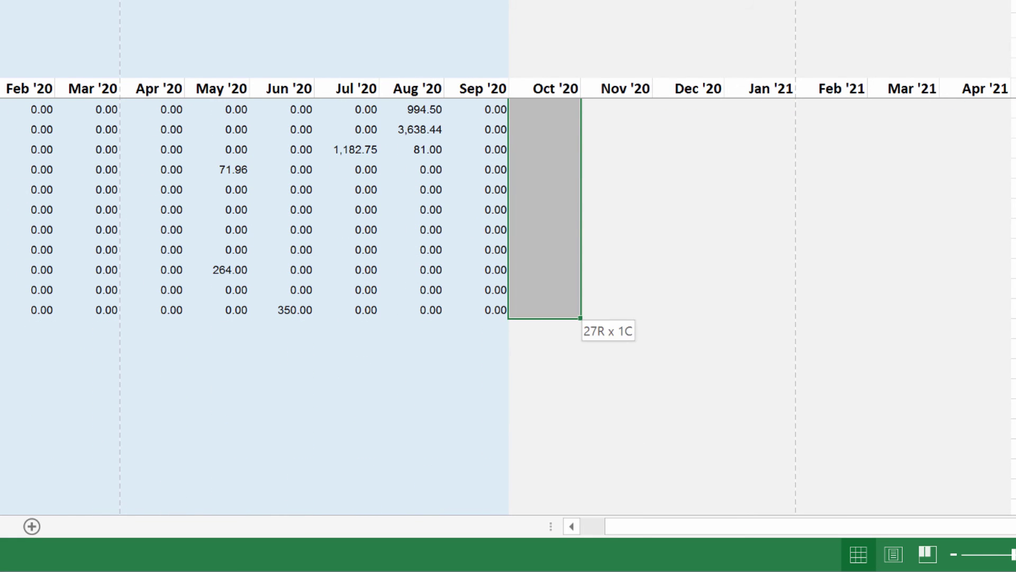
{"action": "key", "text": "ctrl+v"}
{"action": "key", "text": "ctrl+Up"}
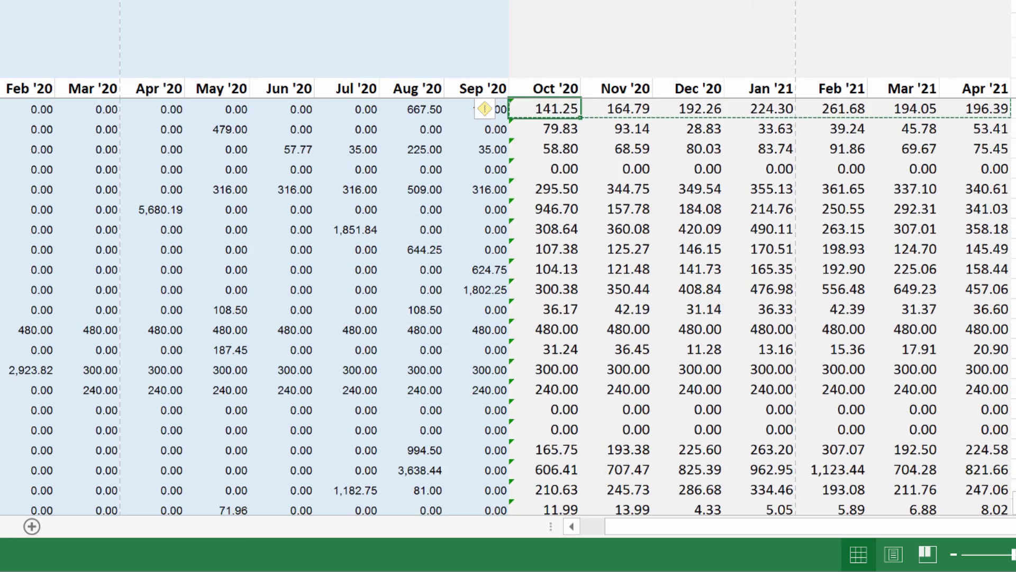